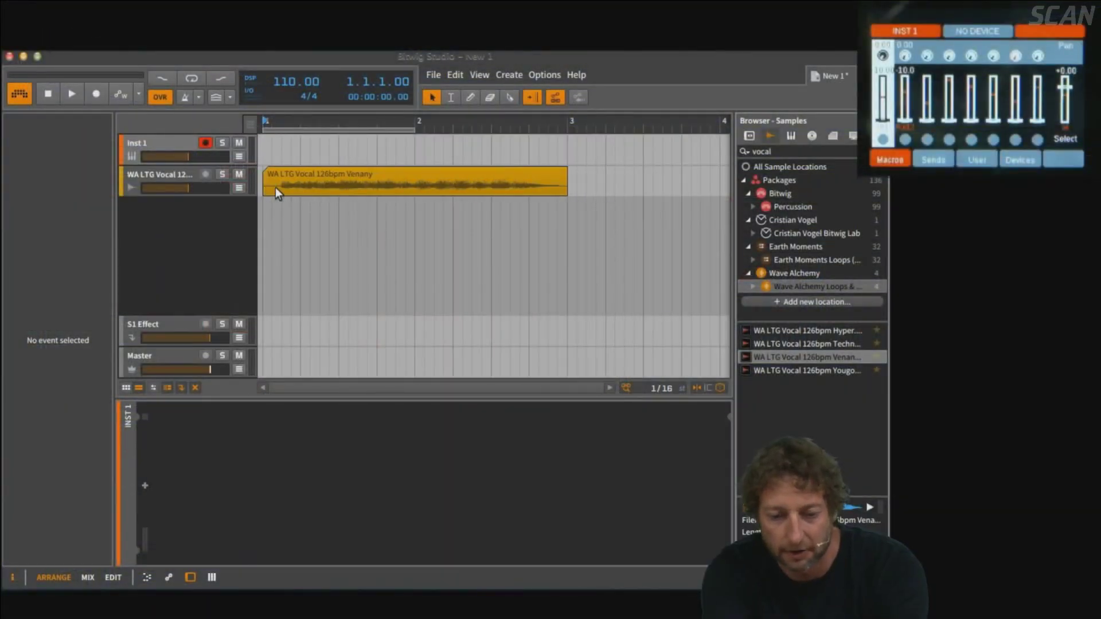
Audition the WA LTG Vocal 126bpm Venany clip and loop the arranger over the clip's full length.
click(304, 185)
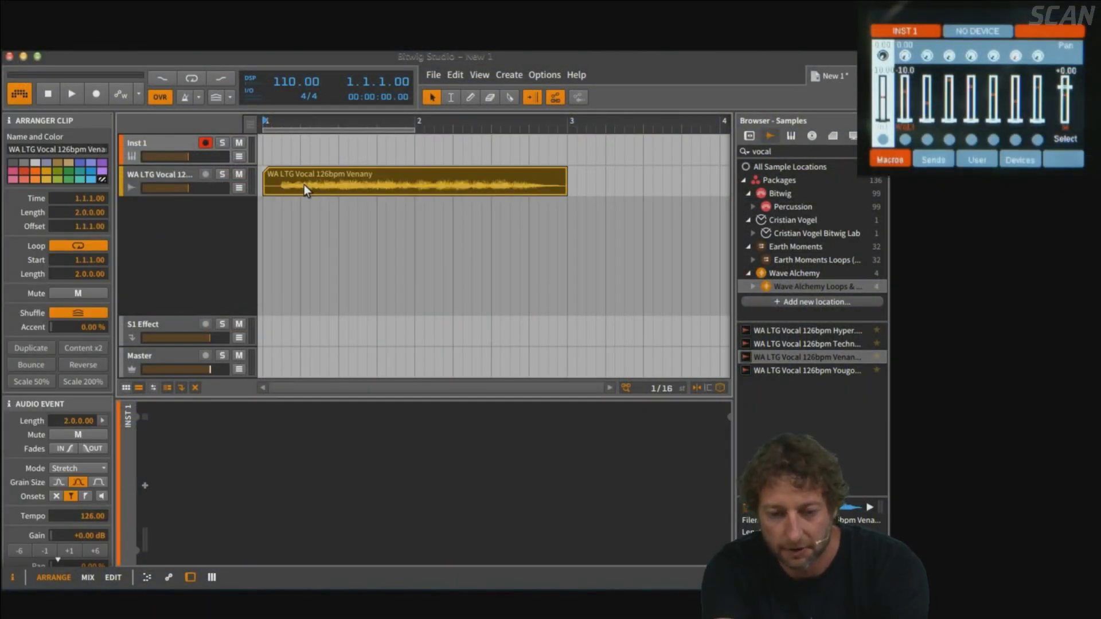
key(space)
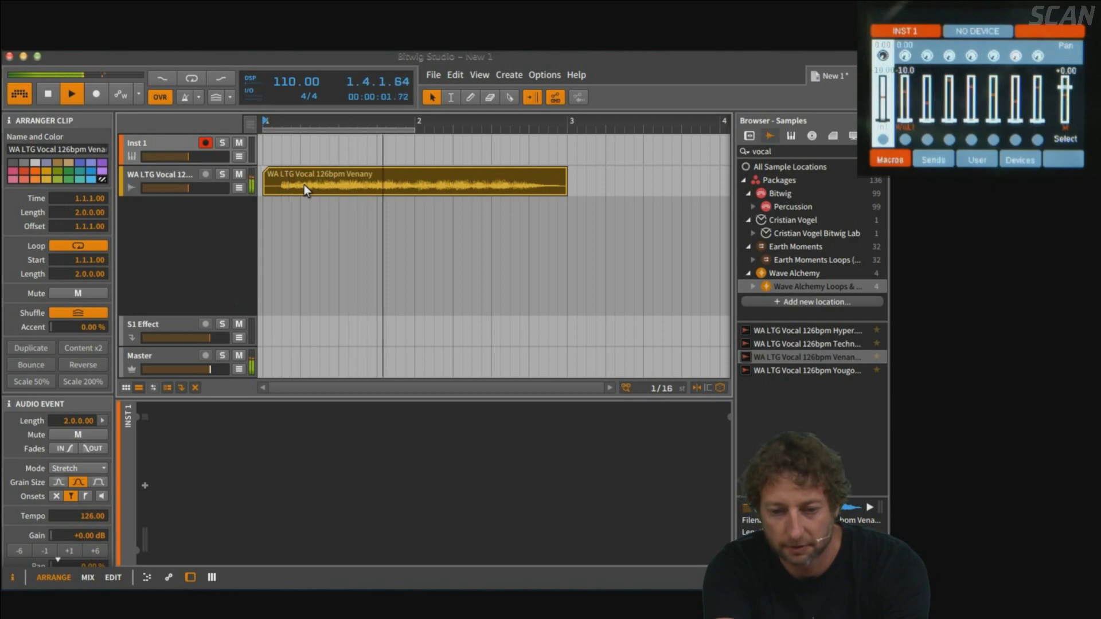
key(space)
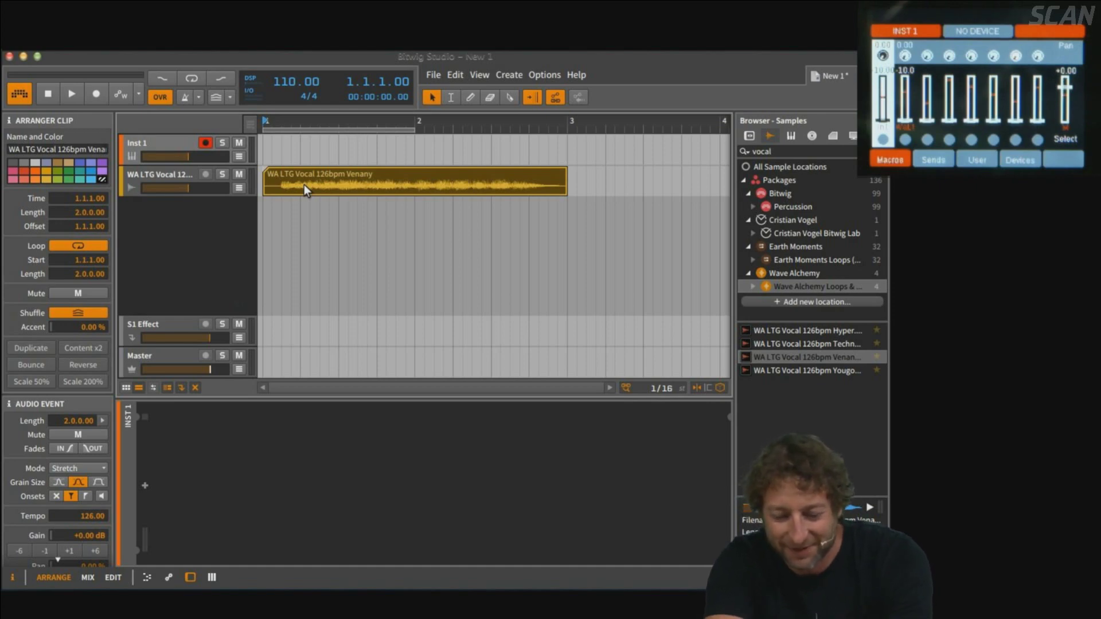
key(l)
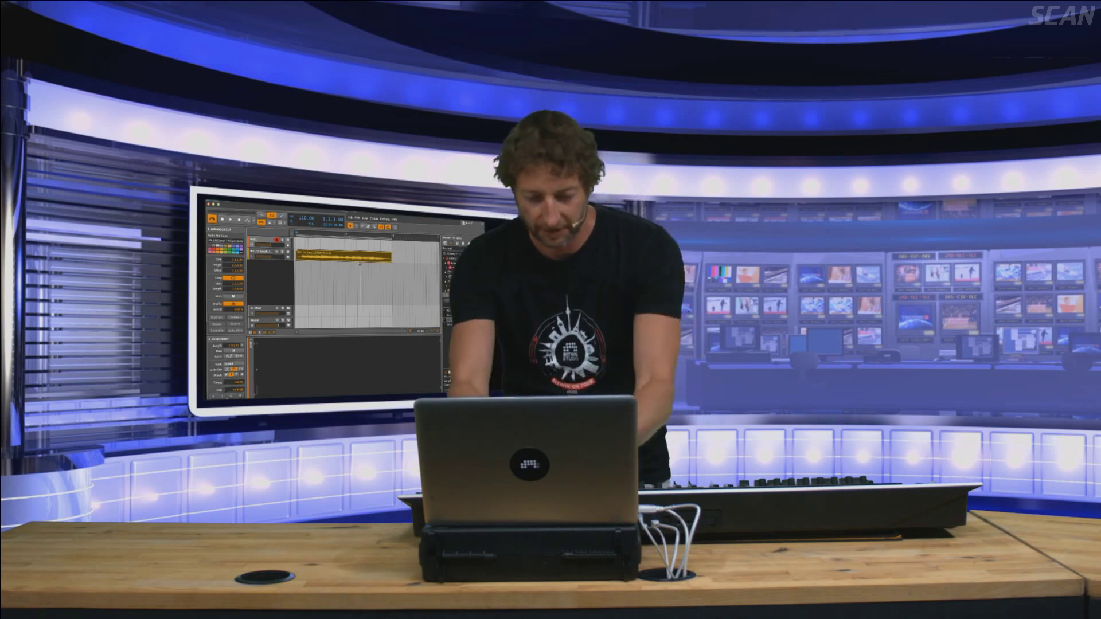
Open the vocal clip for detailed editing and remove the silence before its first onset so the vocal starts at 1.1.1.00.
click(326, 258)
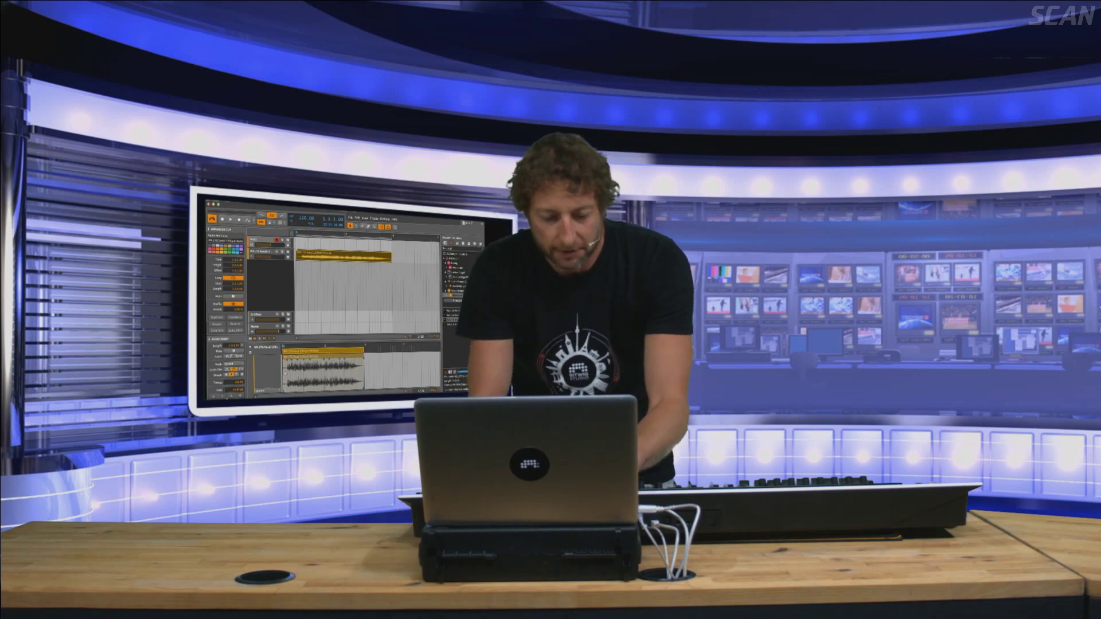
drag(286, 346, 293, 347)
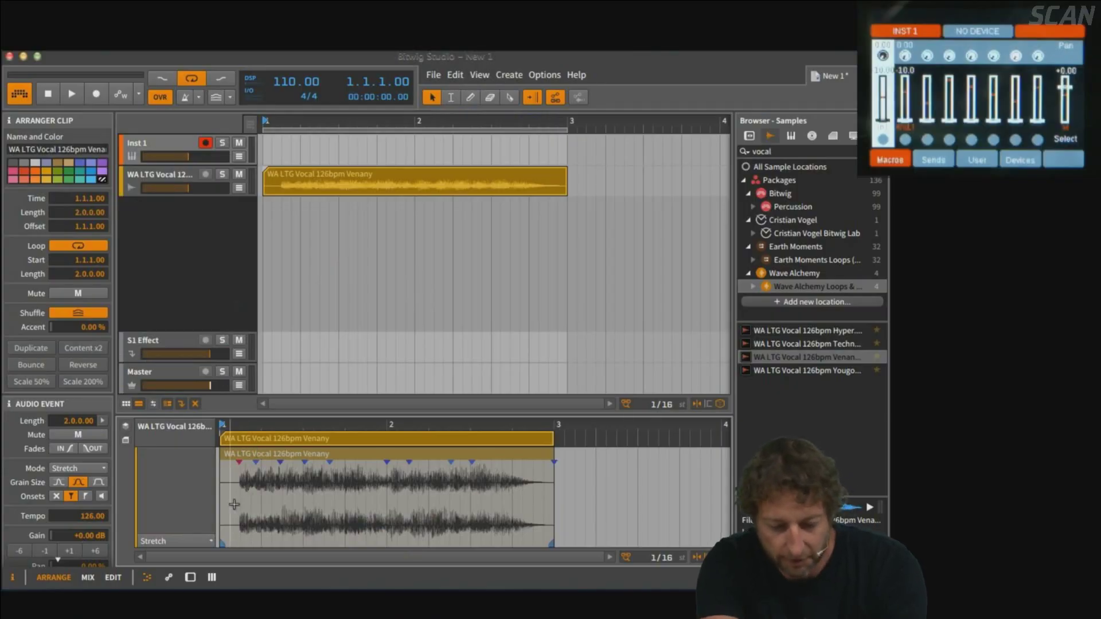
scroll(234, 505, up, 5)
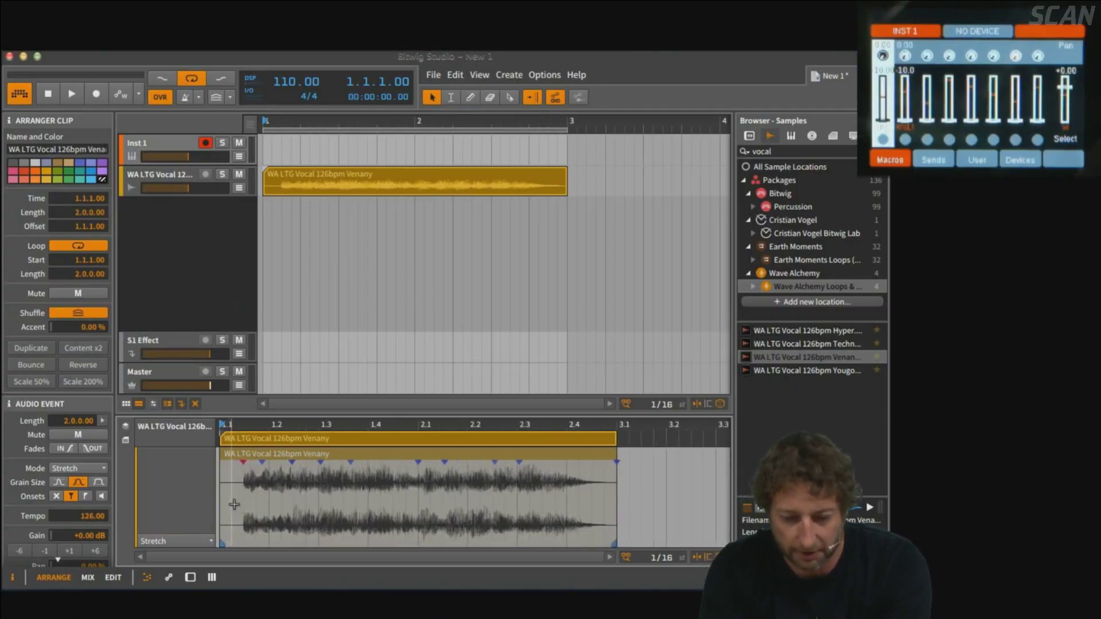
scroll(234, 505, down, 2)
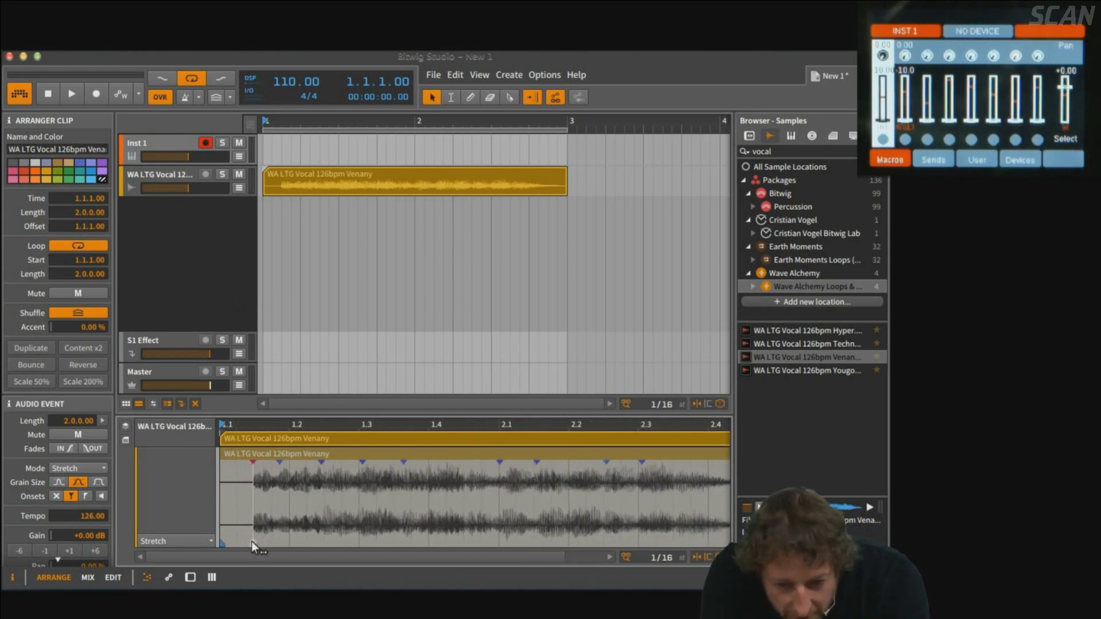
drag(254, 542, 256, 542)
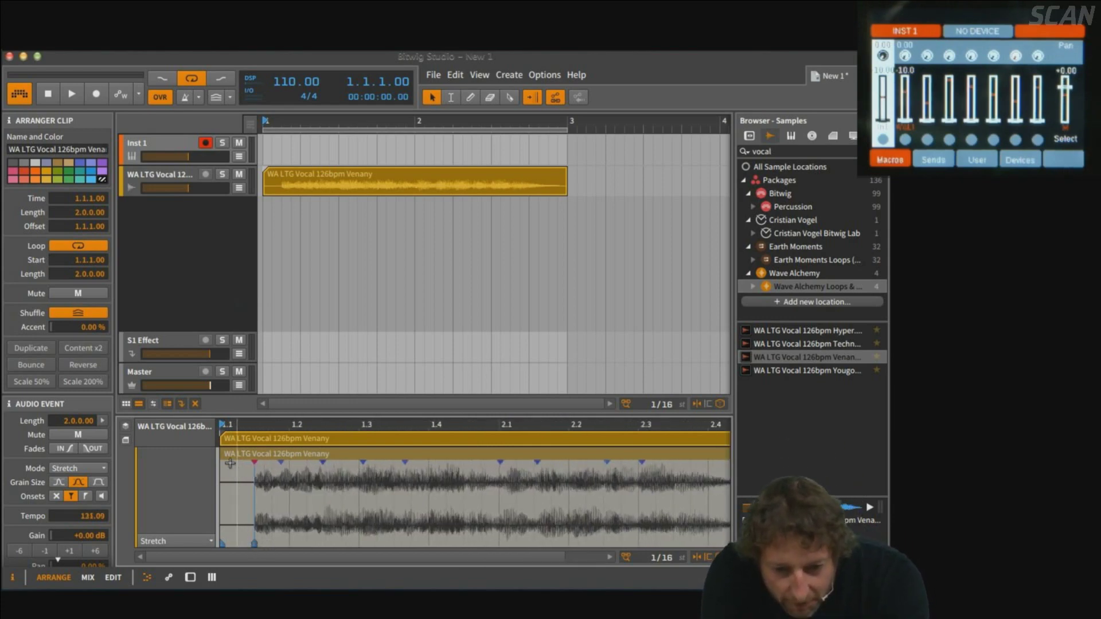
mouse_move(225, 453)
mouse_down()
mouse_move(262, 453)
mouse_move(232, 454)
mouse_up()
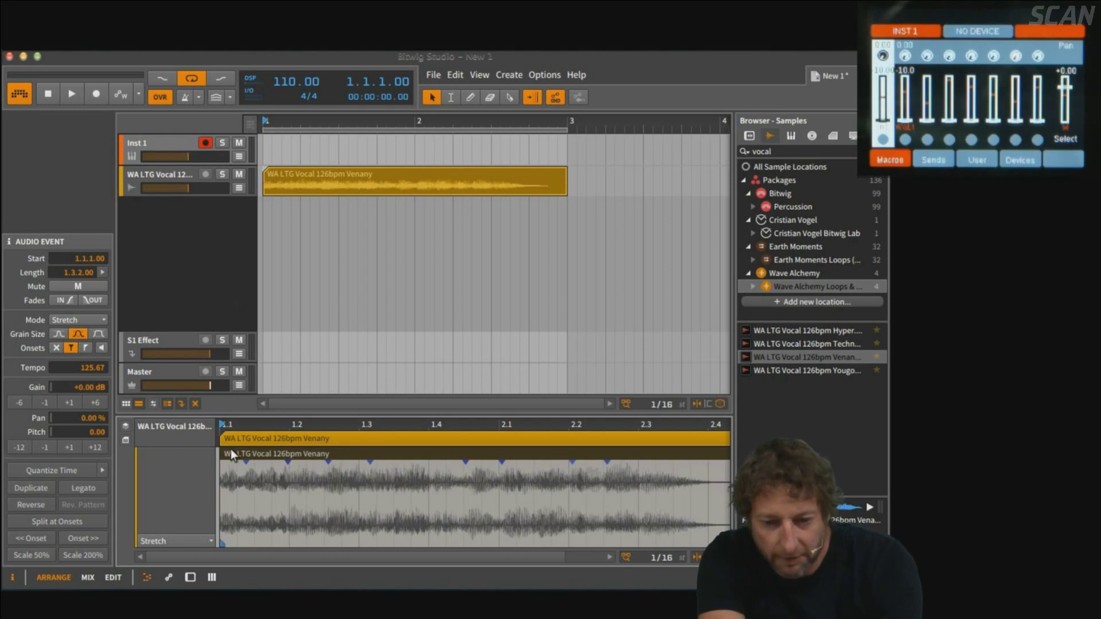
Play the trimmed vocal, set the project tempo to 134 BPM, and audition the loop at that tempo.
key(space)
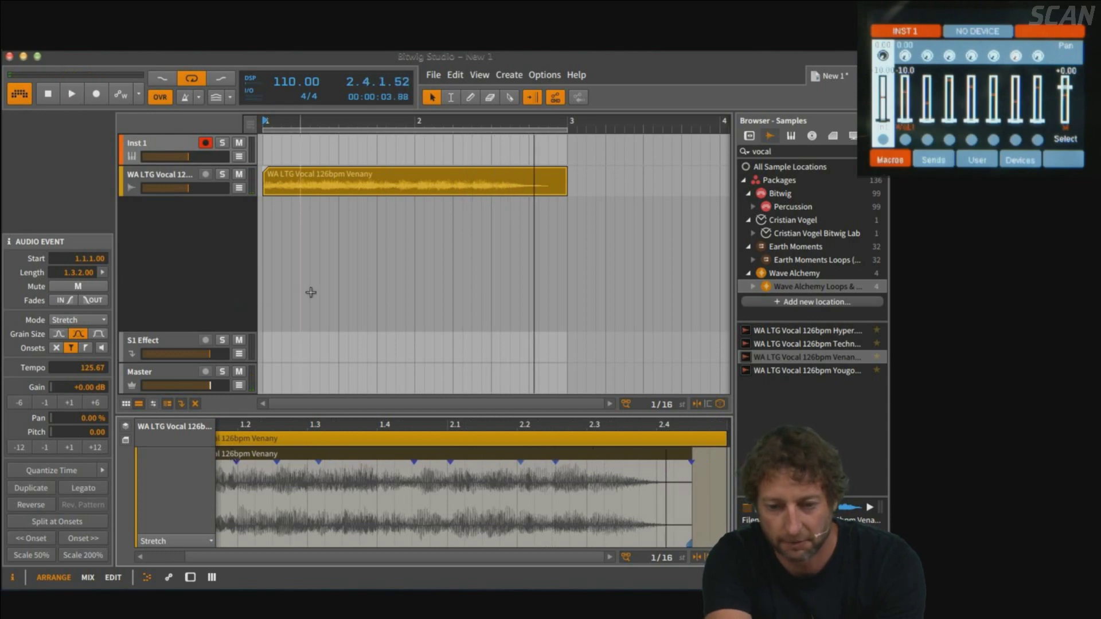
click(287, 87)
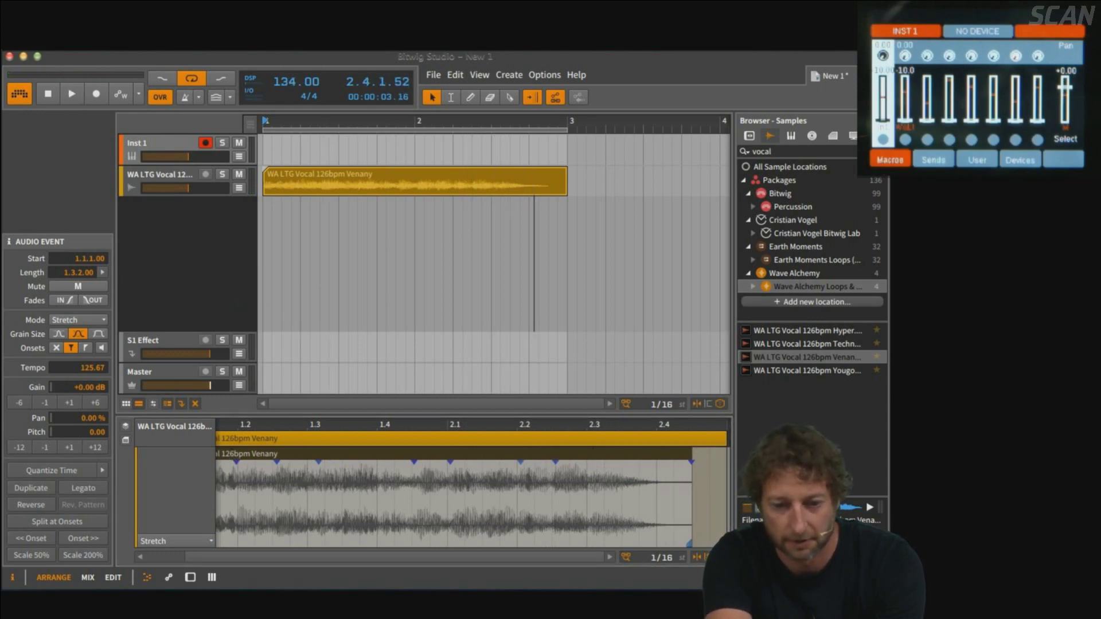
key(space)
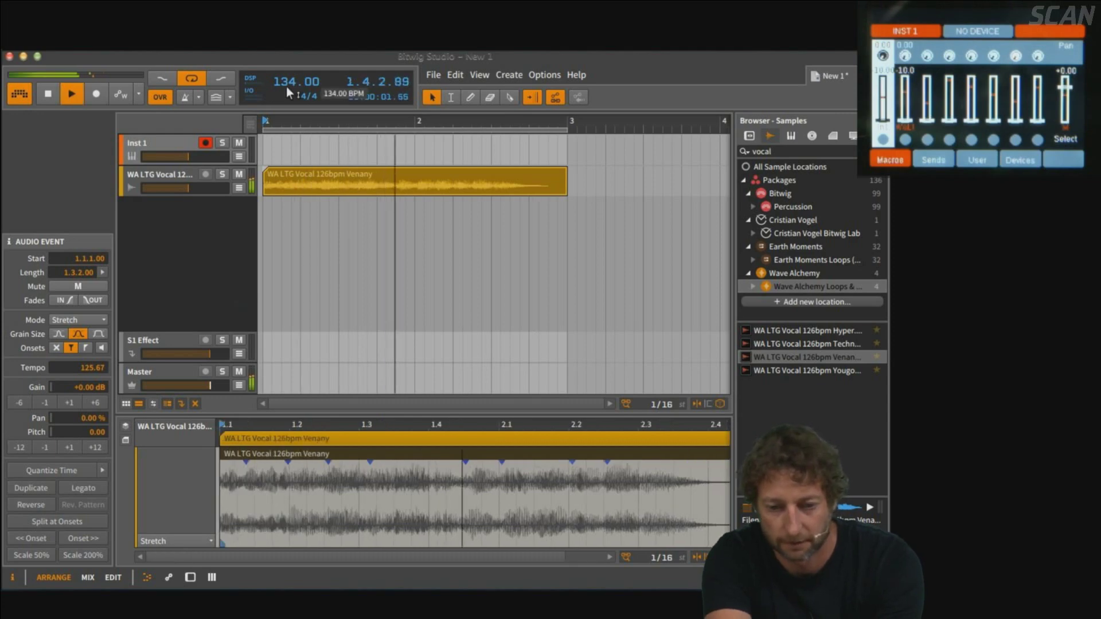
key(space)
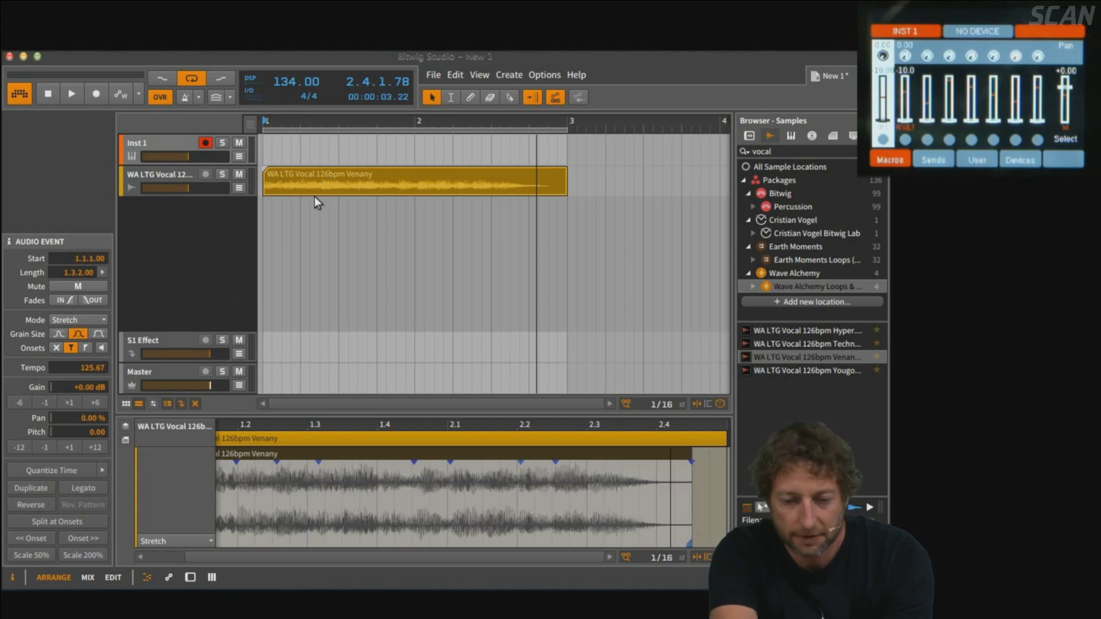
Show the clip launcher beside the arranger and copy the vocal clip into the vocal track's Scene 1 slot.
click(294, 180)
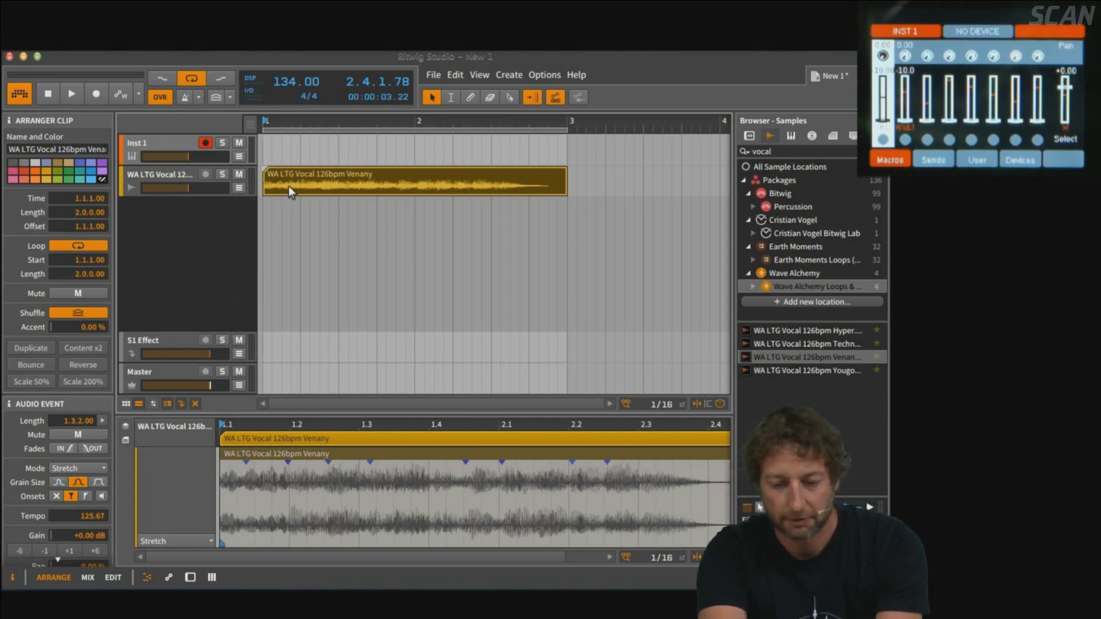
key(ctrl+l)
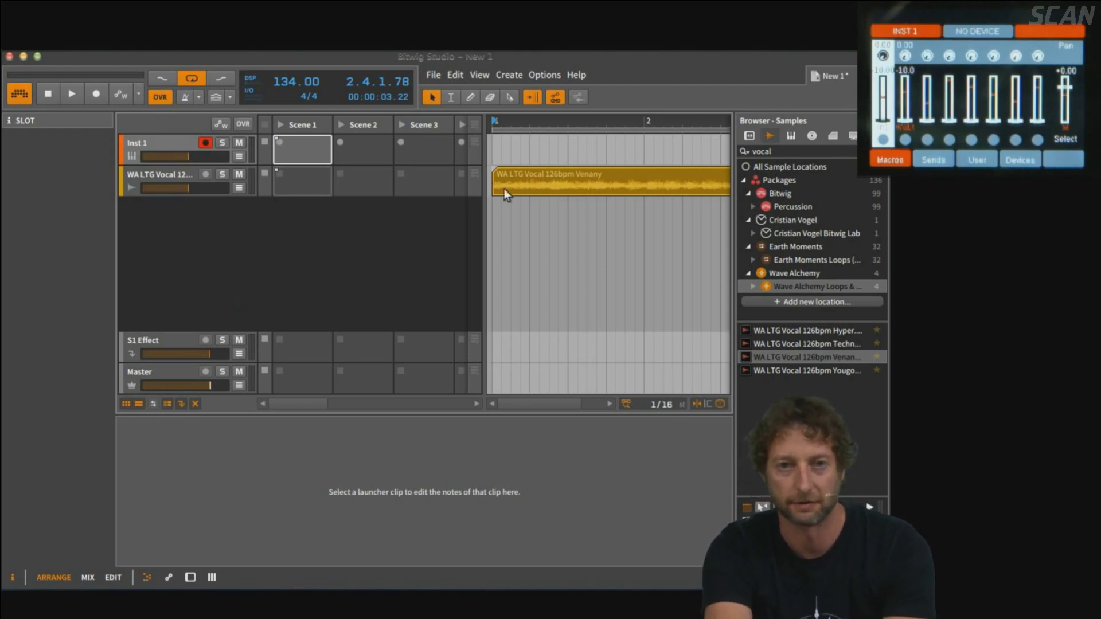
click(531, 180)
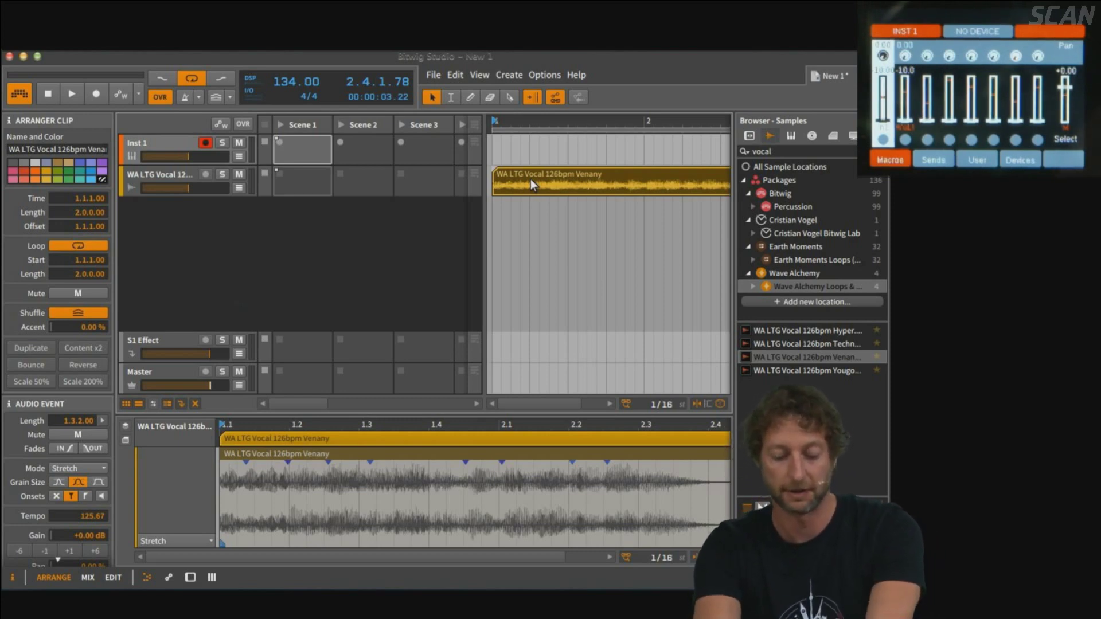
drag(531, 179, 314, 174)
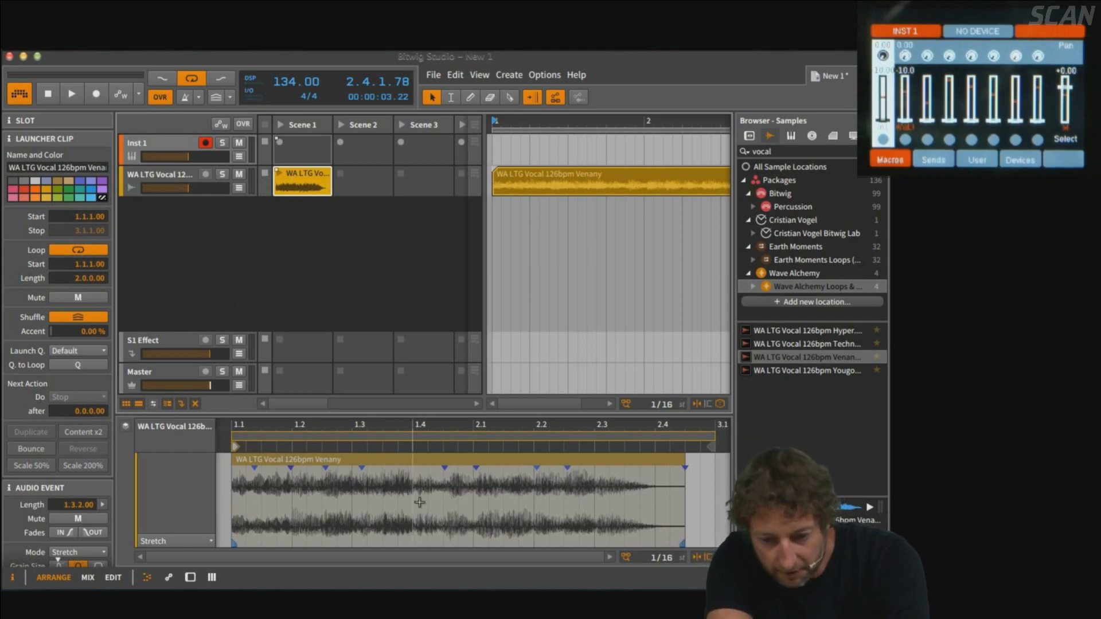
Draw a pitch bend in the Scene 1 clip, falling from 0.00 at beat 2.1 to beat 2.4, and play the clip.
click(202, 539)
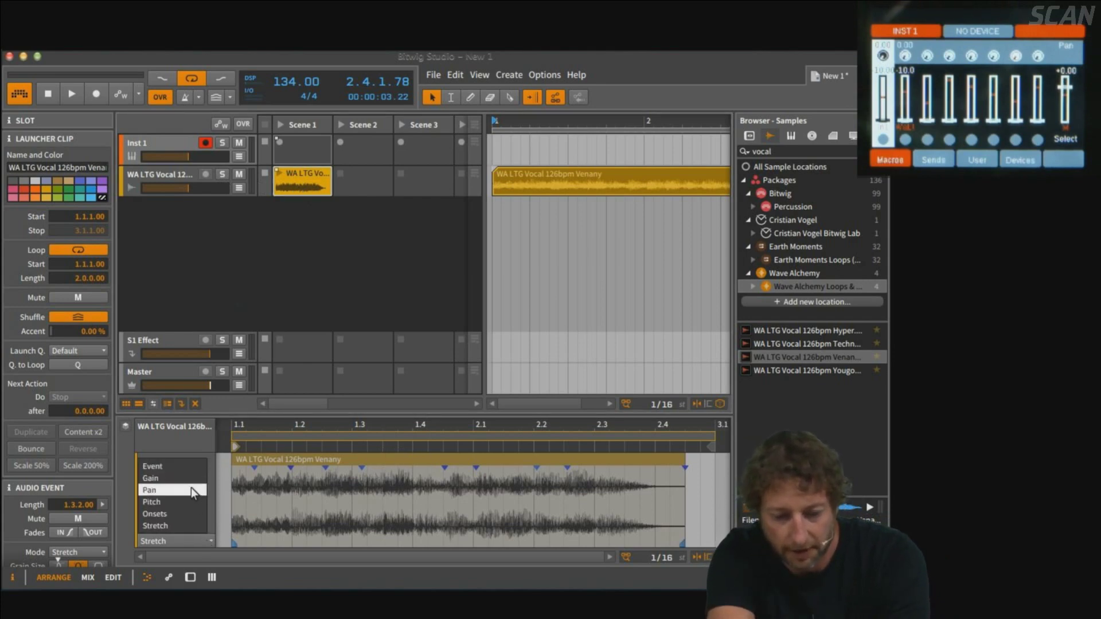
click(188, 503)
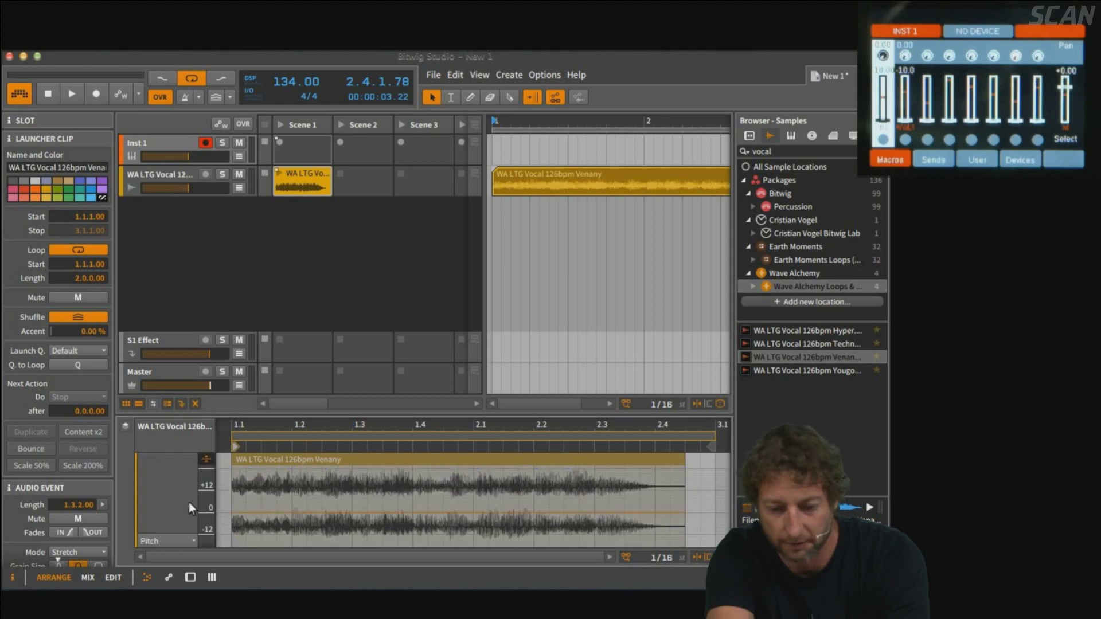
click(473, 512)
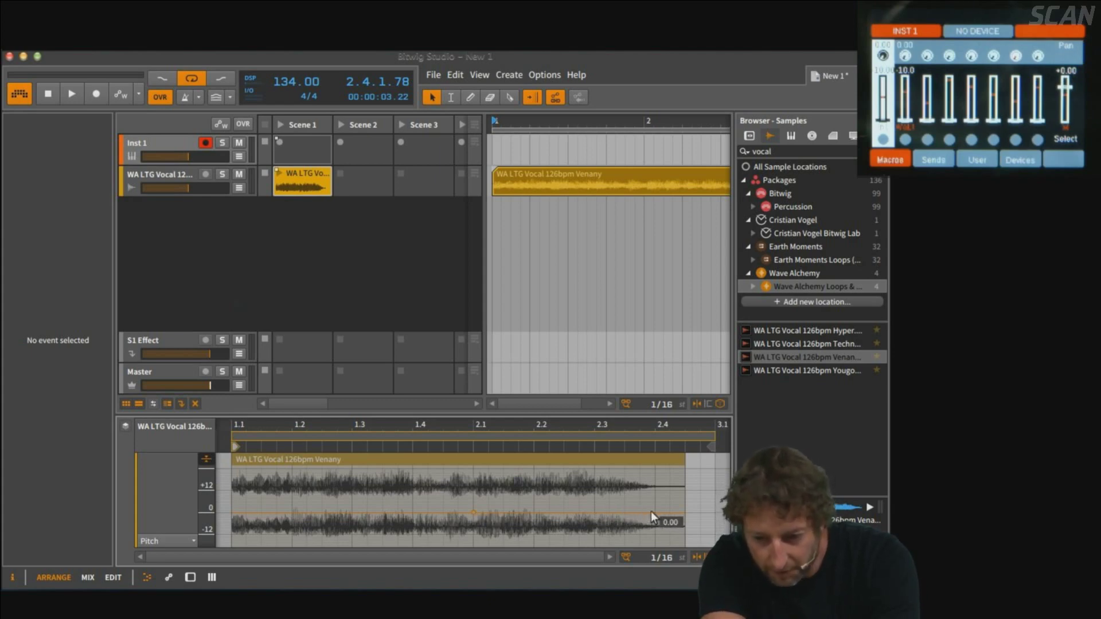
drag(654, 514, 659, 558)
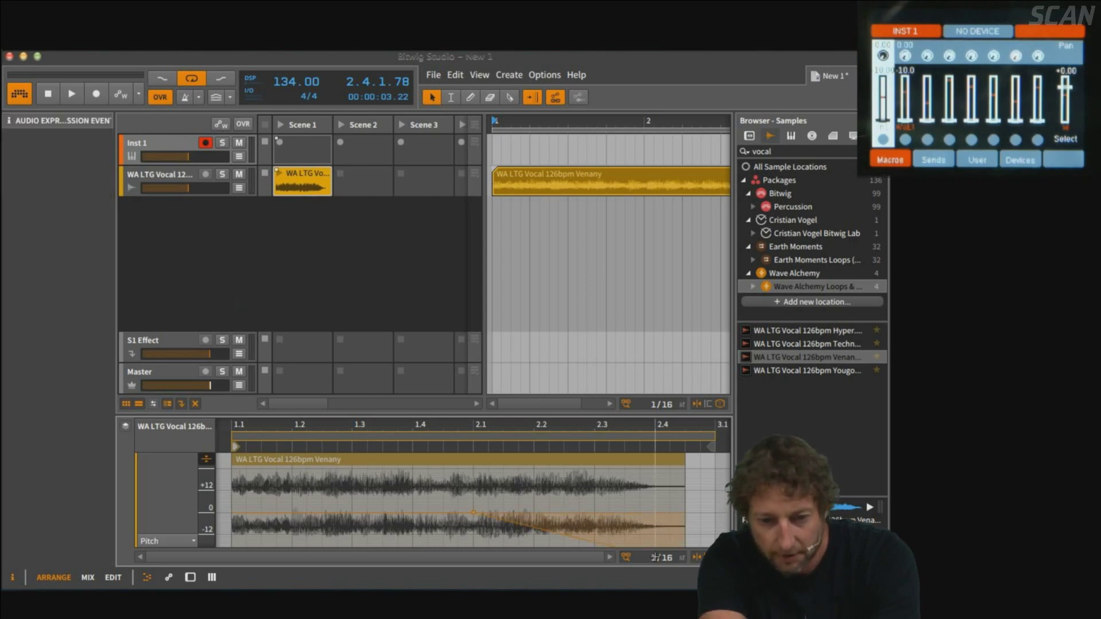
click(282, 172)
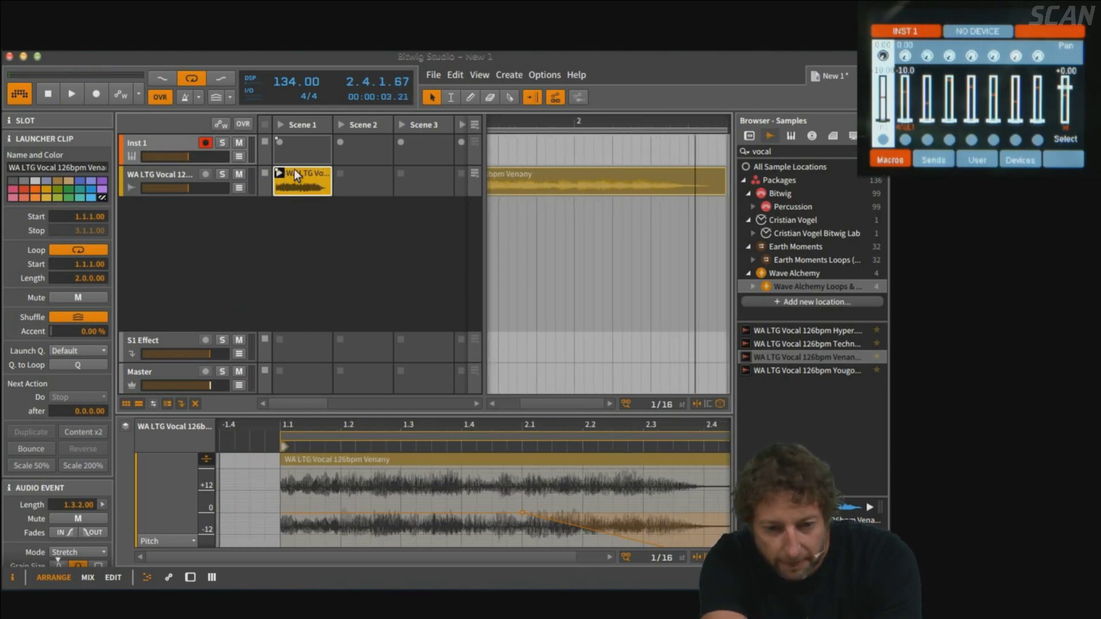
Draw a gain fade in the Scene 1 clip from +0.00 dB at beat 2.1 down to near silence between beats 2.3 and 2.4.
click(174, 541)
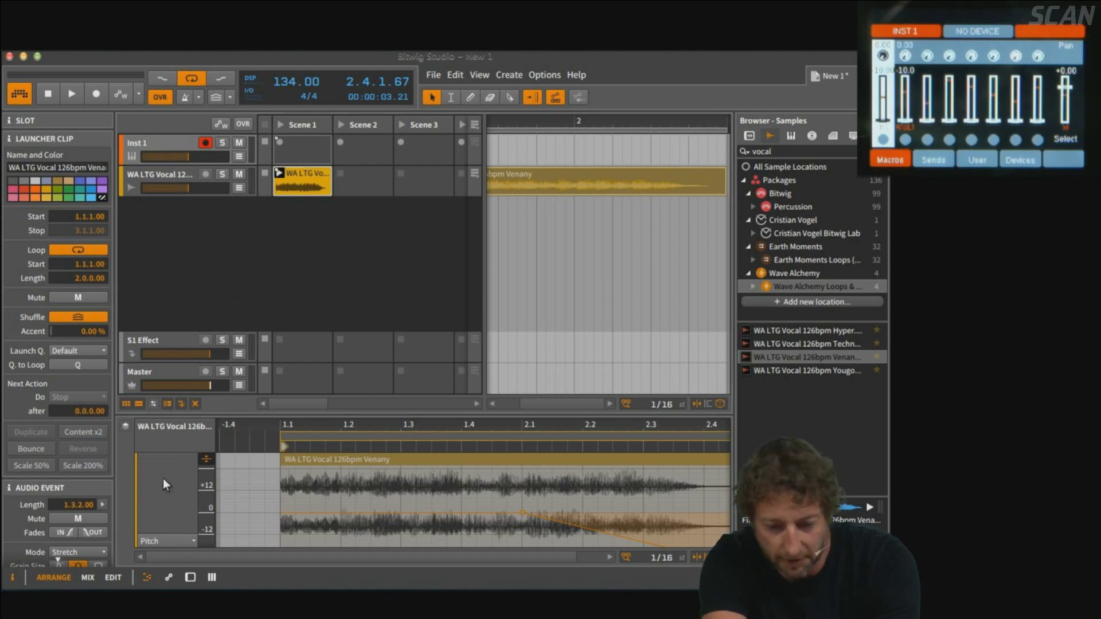
click(163, 479)
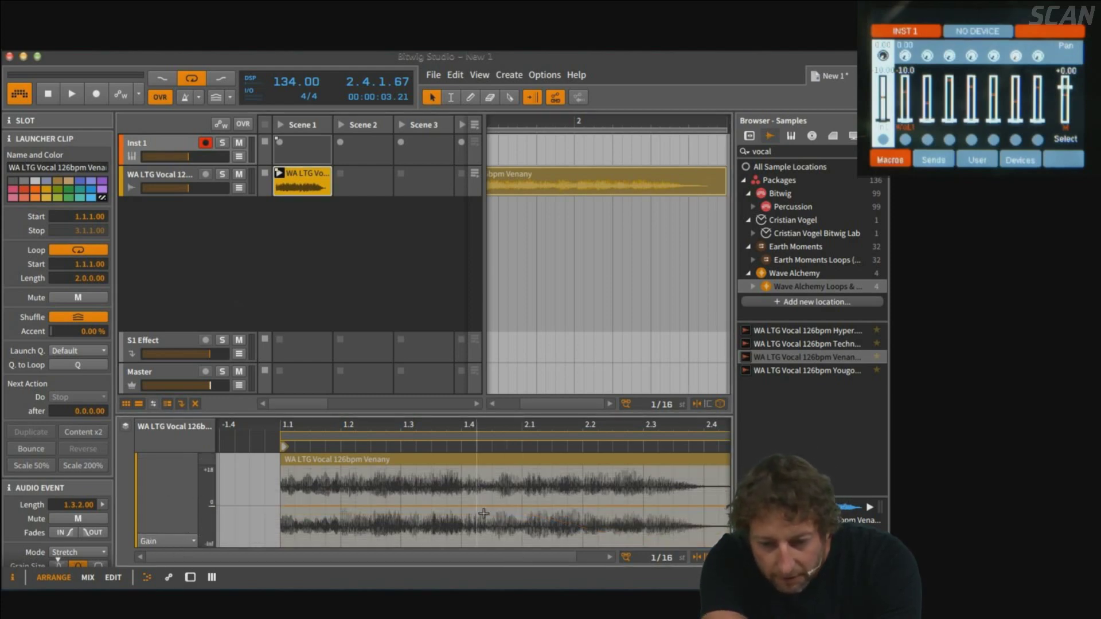
click(522, 506)
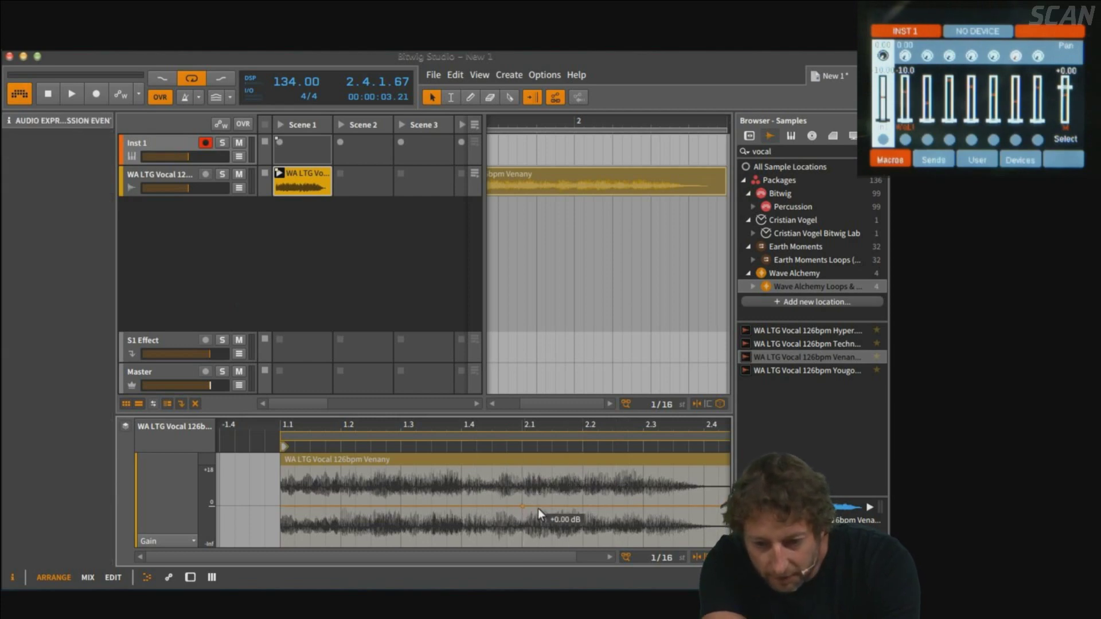
click(676, 507)
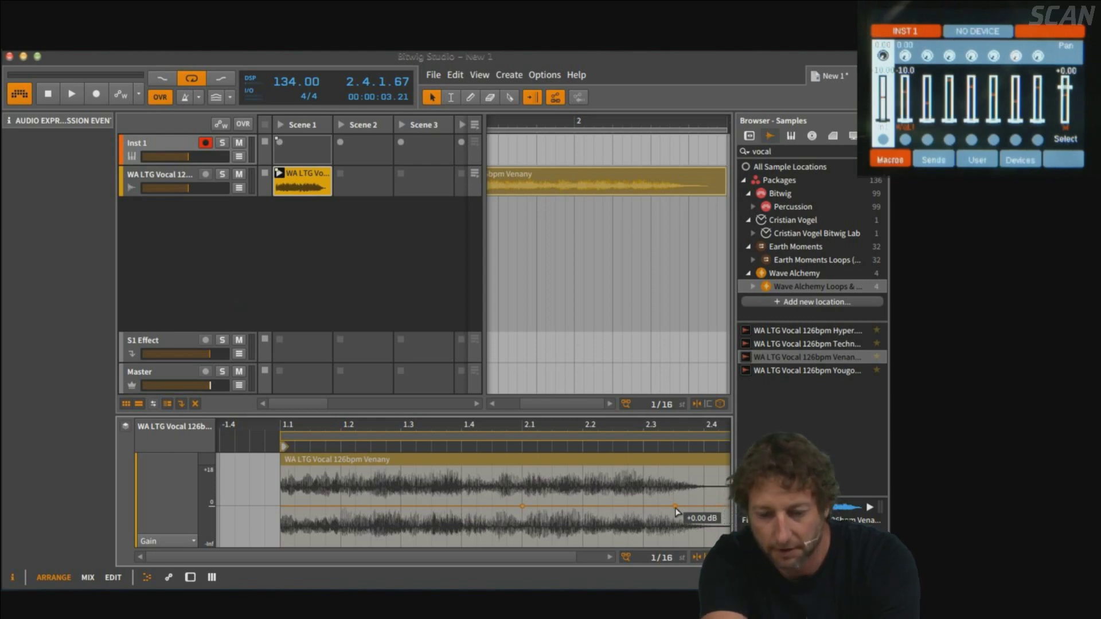
drag(676, 507, 672, 544)
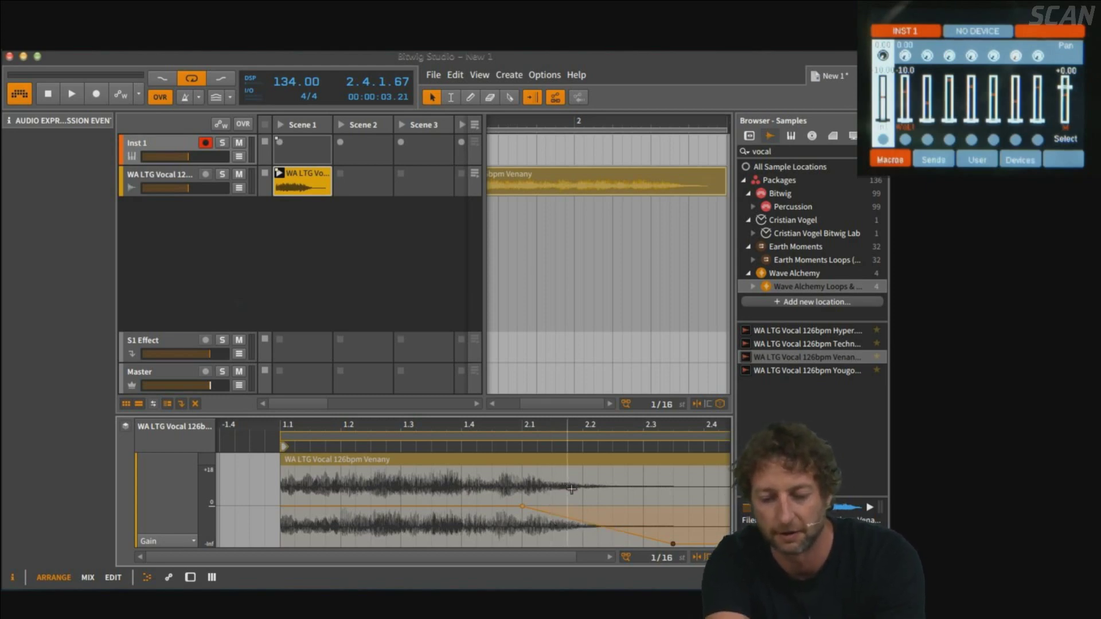
Bend the gain fade's line upward into a curve that drops late, and audition the Scene 1 clip.
mouse_move(582, 521)
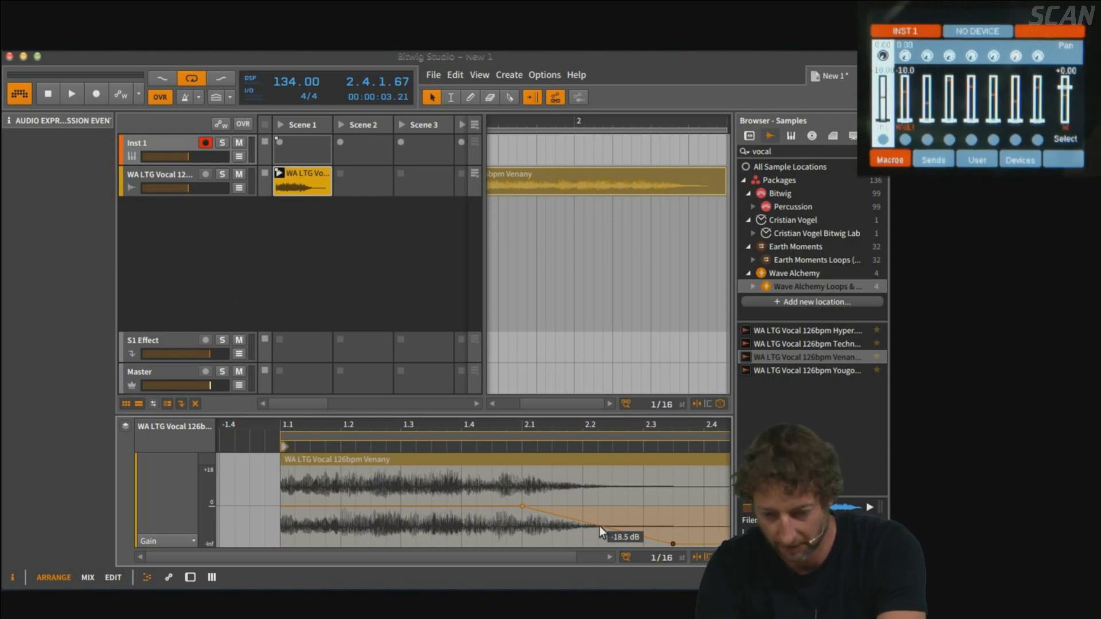
key(alt)
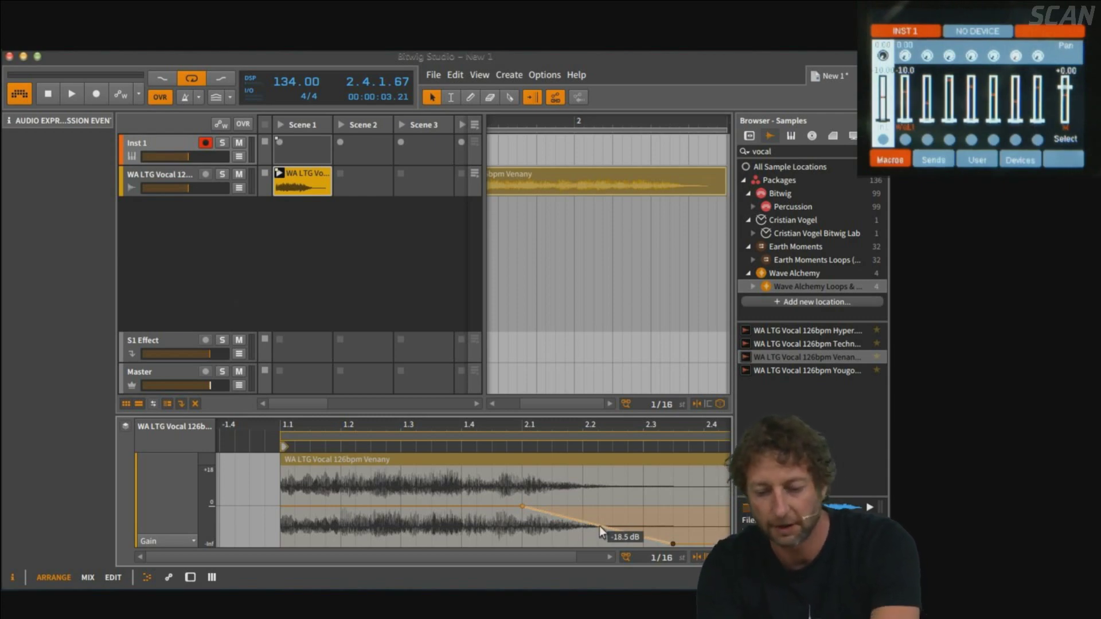
mouse_move(600, 525)
mouse_down()
mouse_move(602, 537)
mouse_move(603, 525)
mouse_up()
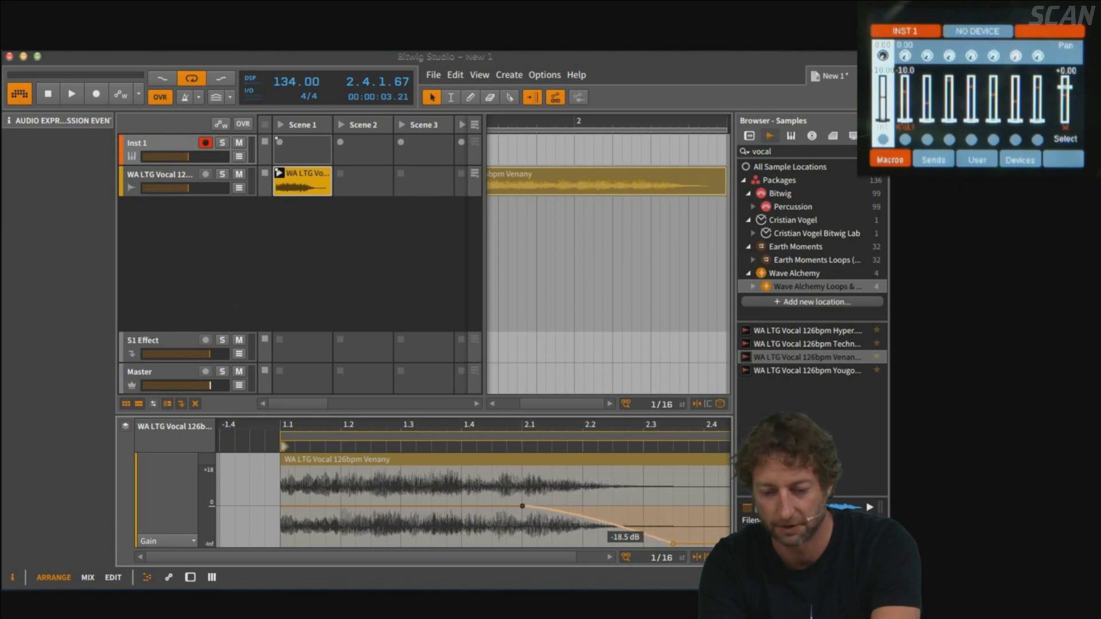
drag(602, 525, 602, 510)
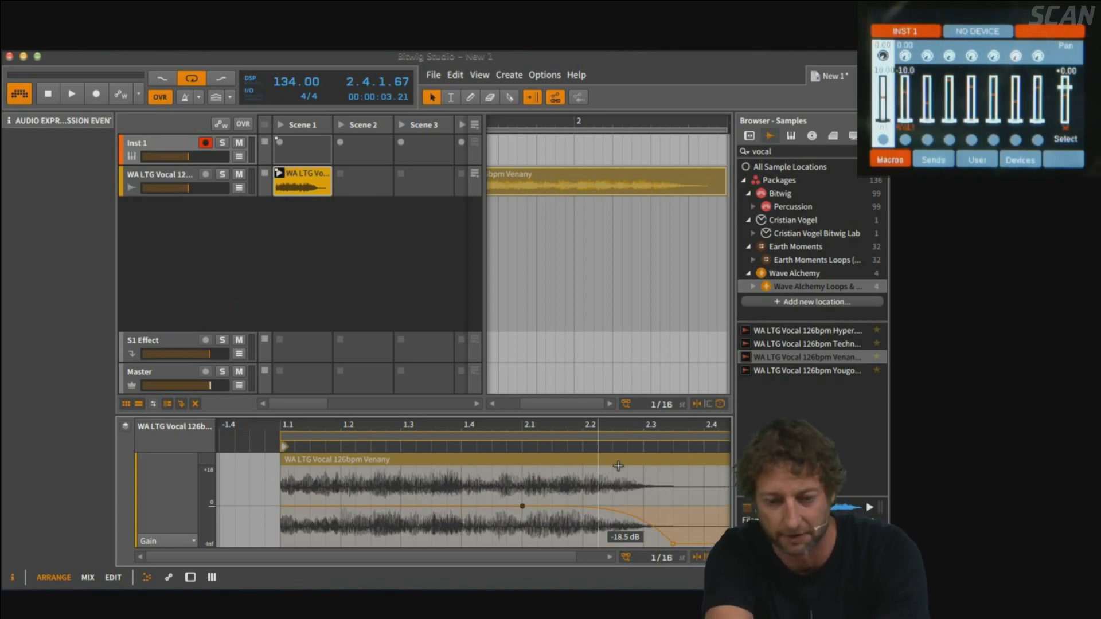
click(285, 173)
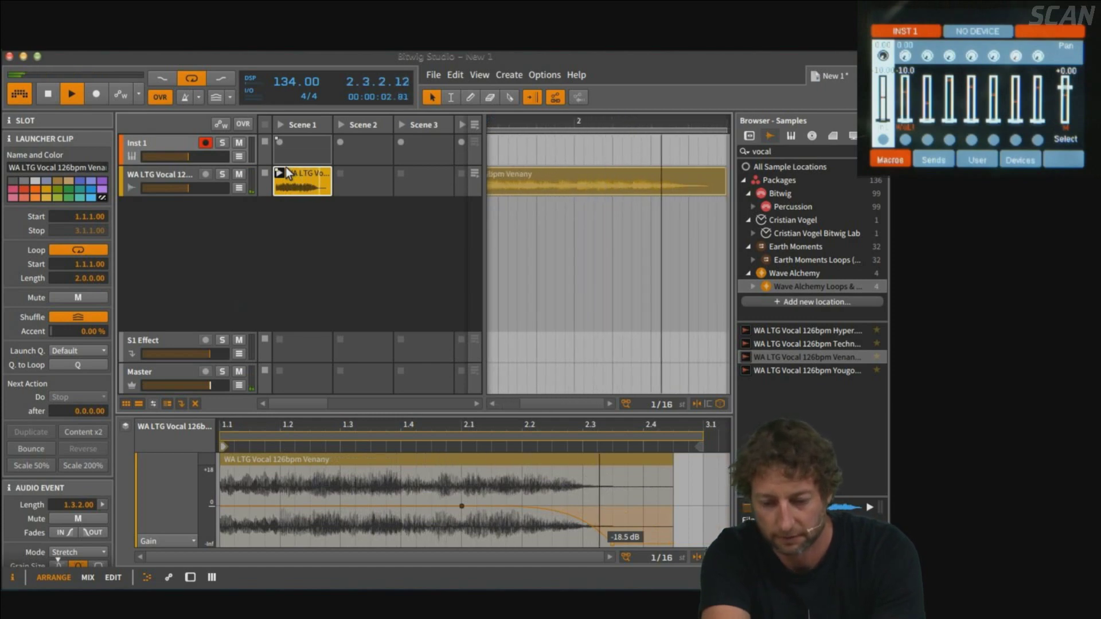
key(space)
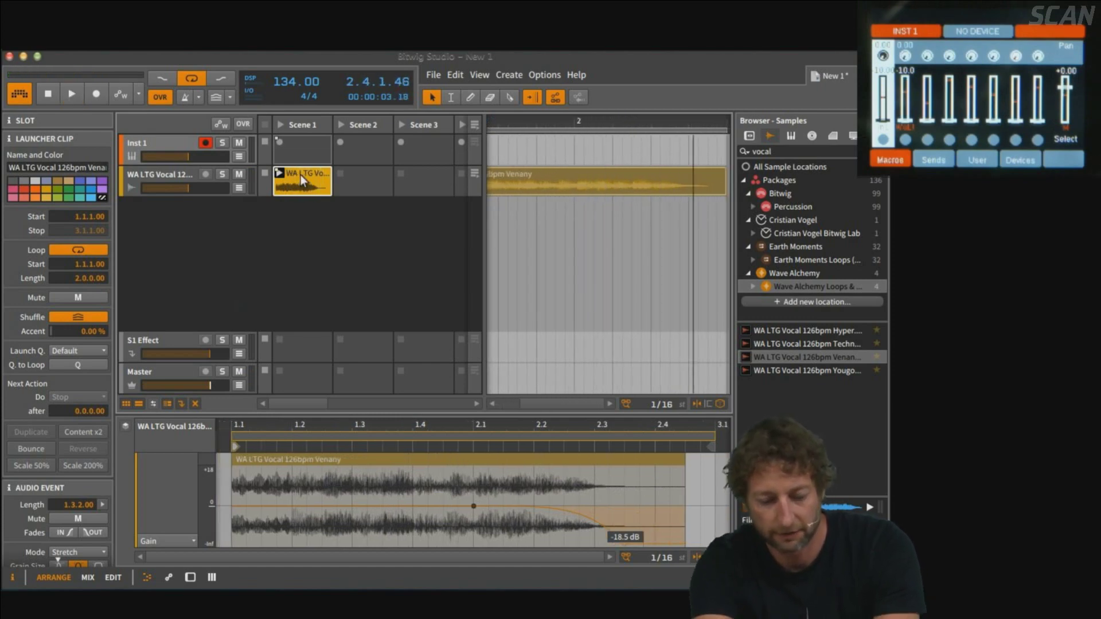
Copy the edited vocal clip from Scene 1 into the Scene 2 slot of the same track.
drag(300, 174, 368, 185)
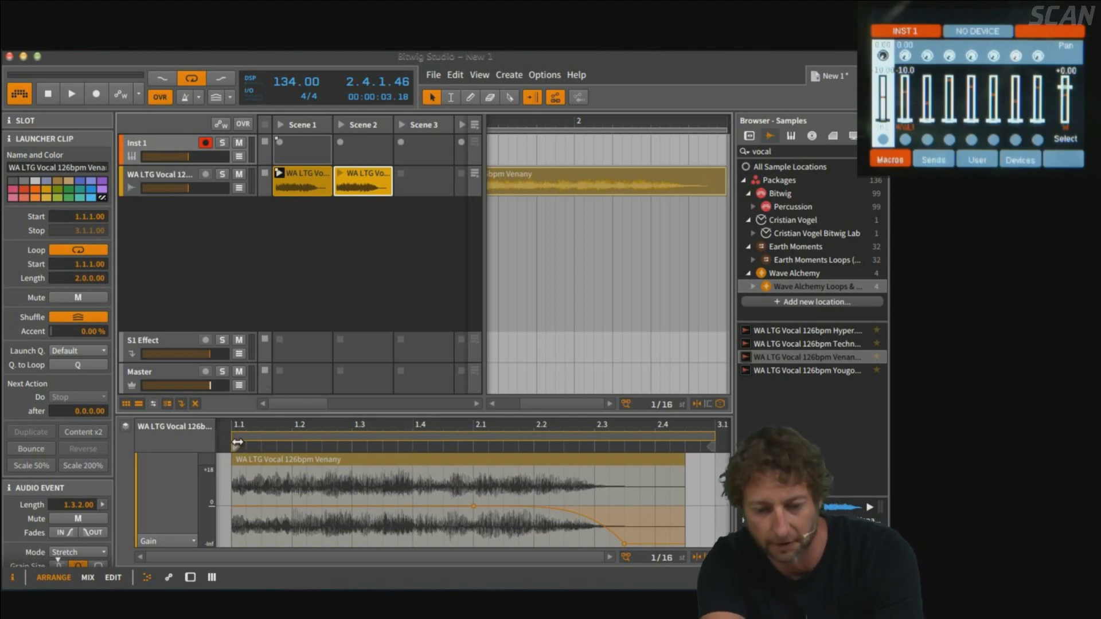
Turn the Scene 2 vocal clip into an unlooped one-shot that starts at 2.1.1.00 and stops at 3.1.1.00.
drag(237, 446, 478, 460)
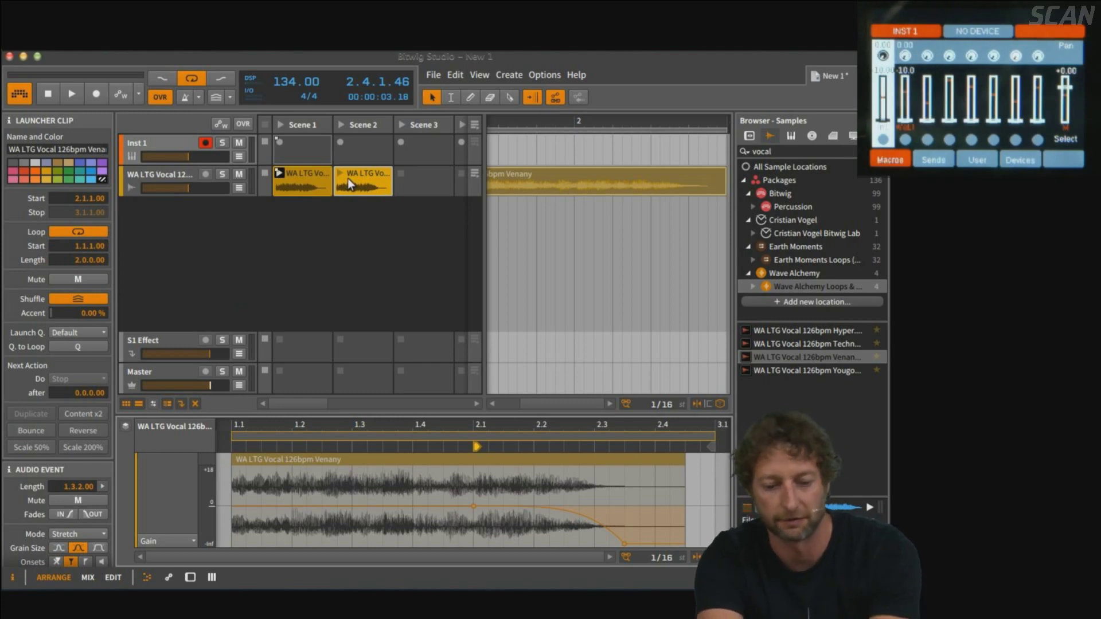
click(61, 229)
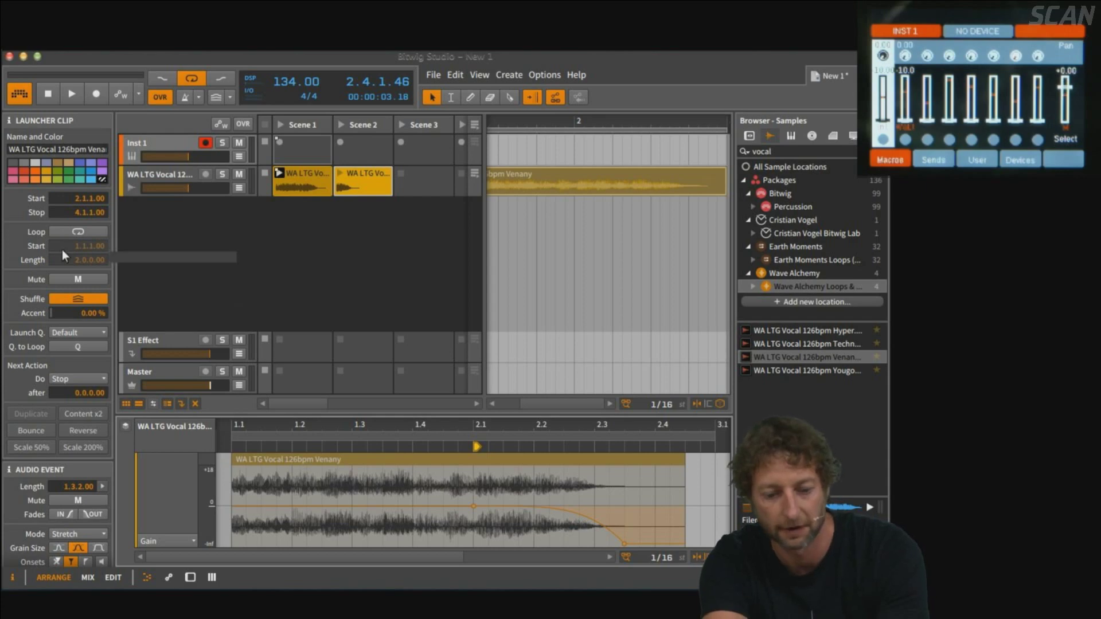
scroll(541, 478, right, 3)
scroll(540, 478, right, 9)
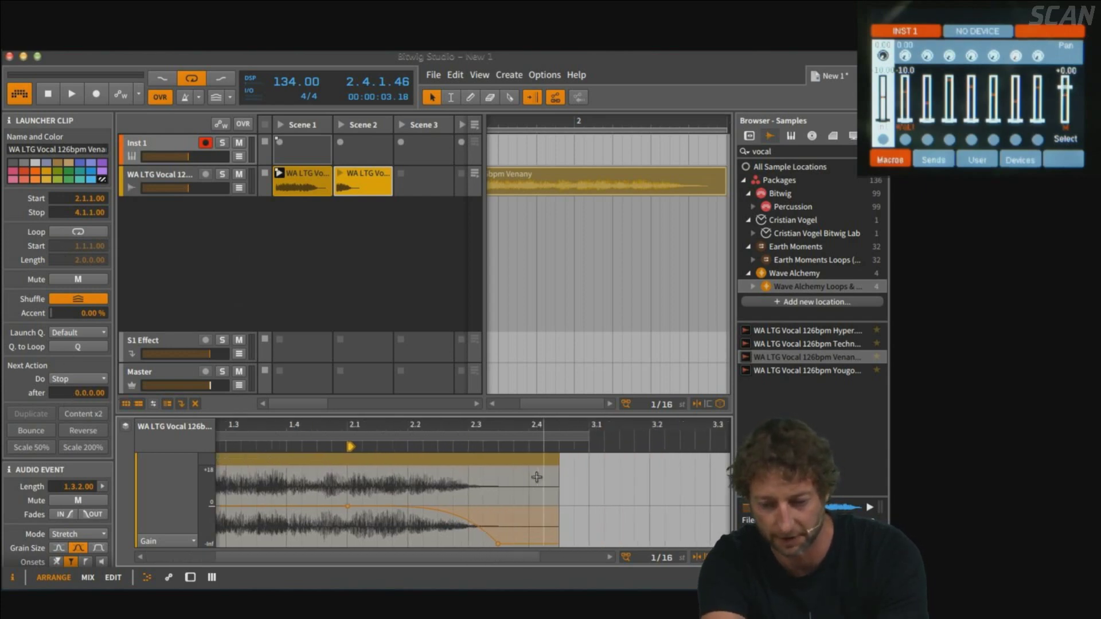
drag(703, 446, 450, 448)
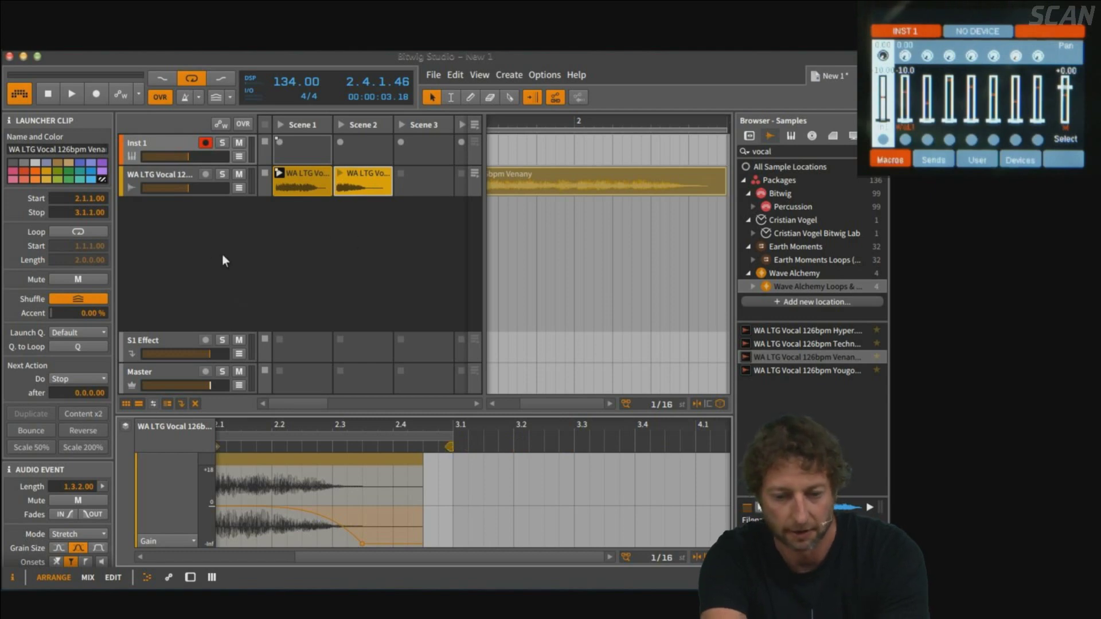
scroll(321, 481, left, 8)
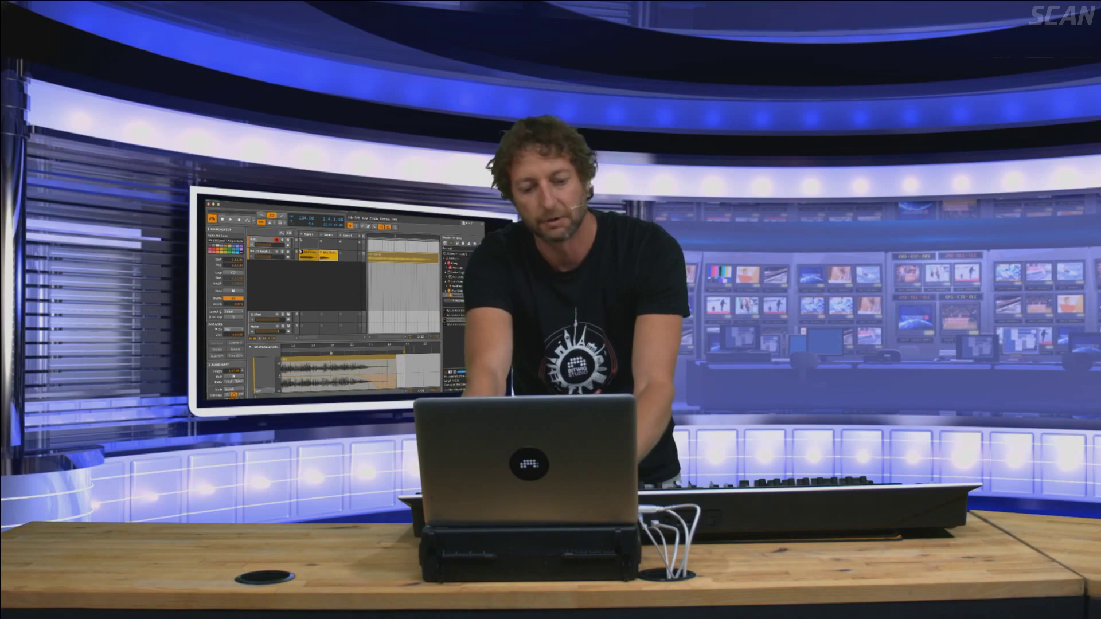
Set the Scene 2 clip's next action to Return to Arrangement and launch the clip to test it.
click(78, 378)
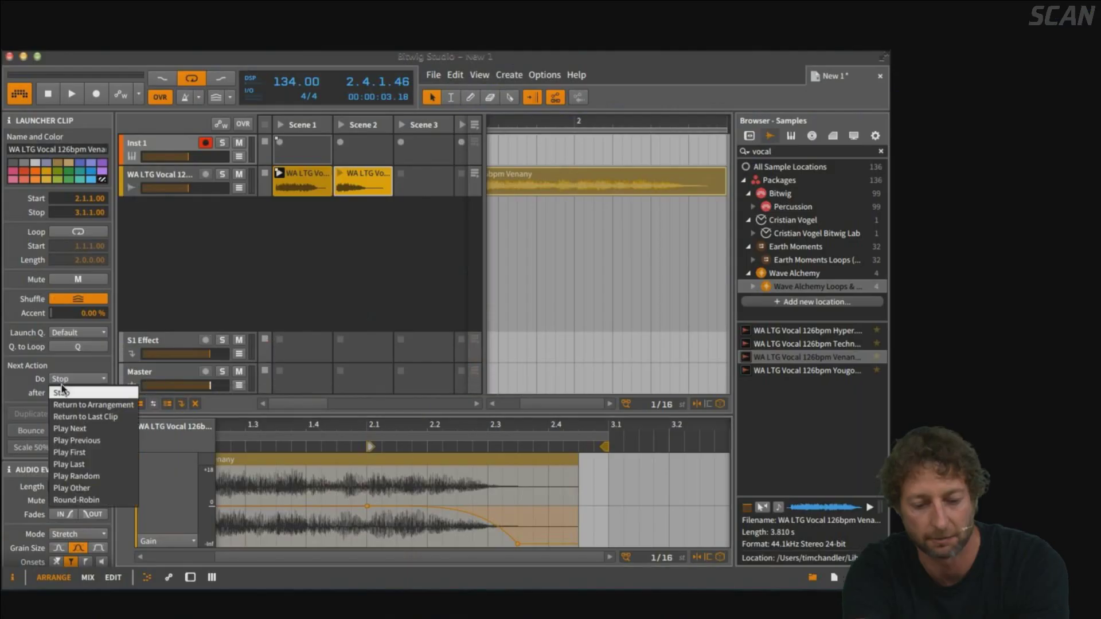
click(67, 402)
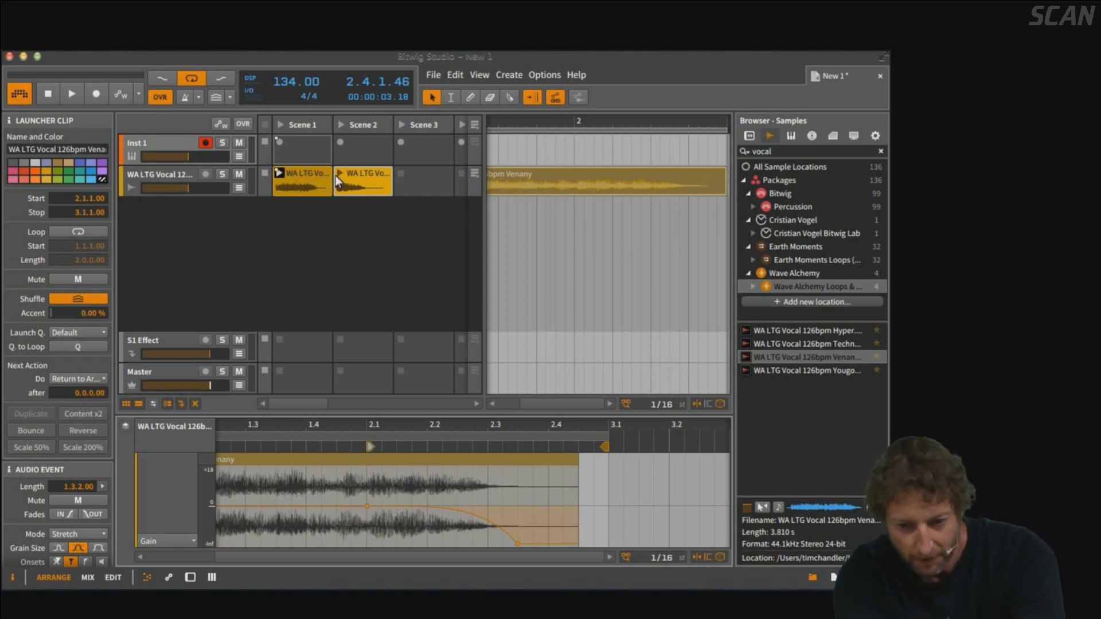
click(350, 186)
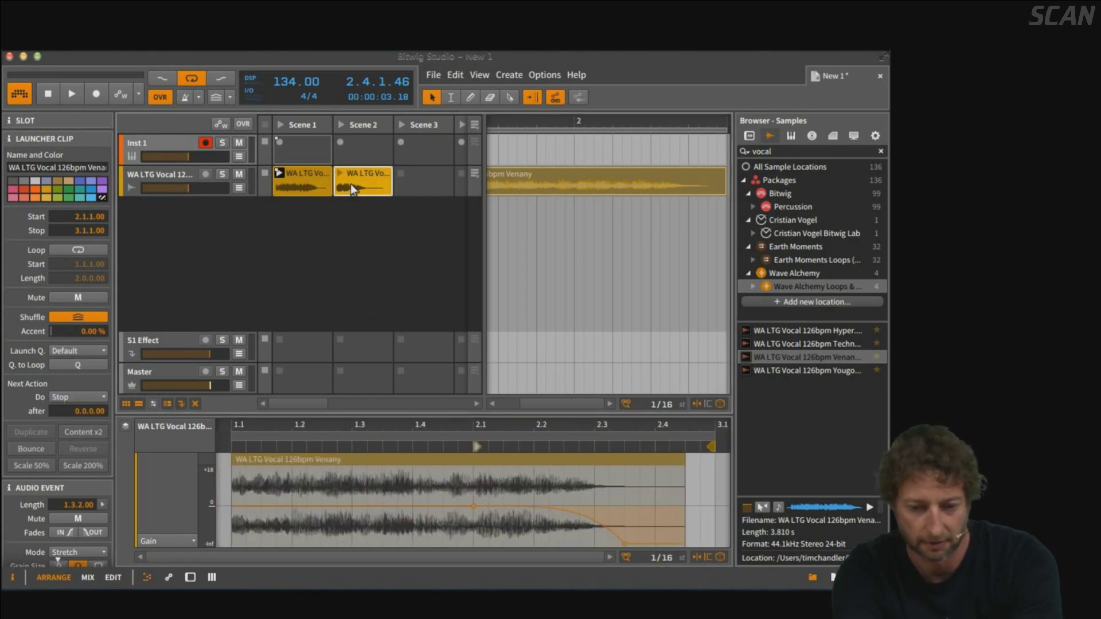
click(294, 194)
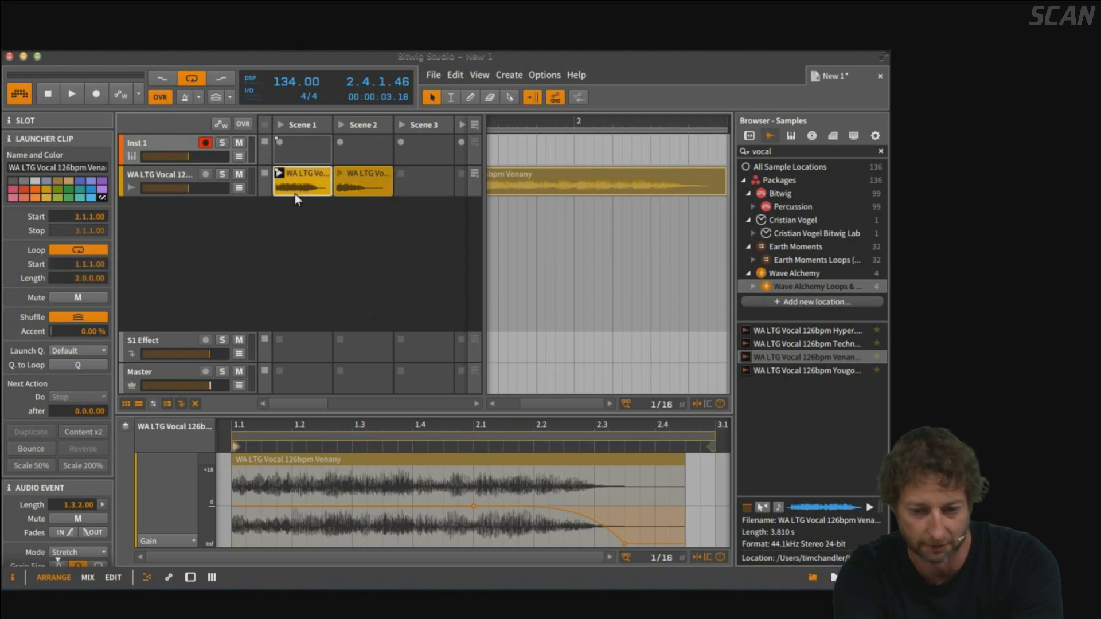
click(358, 177)
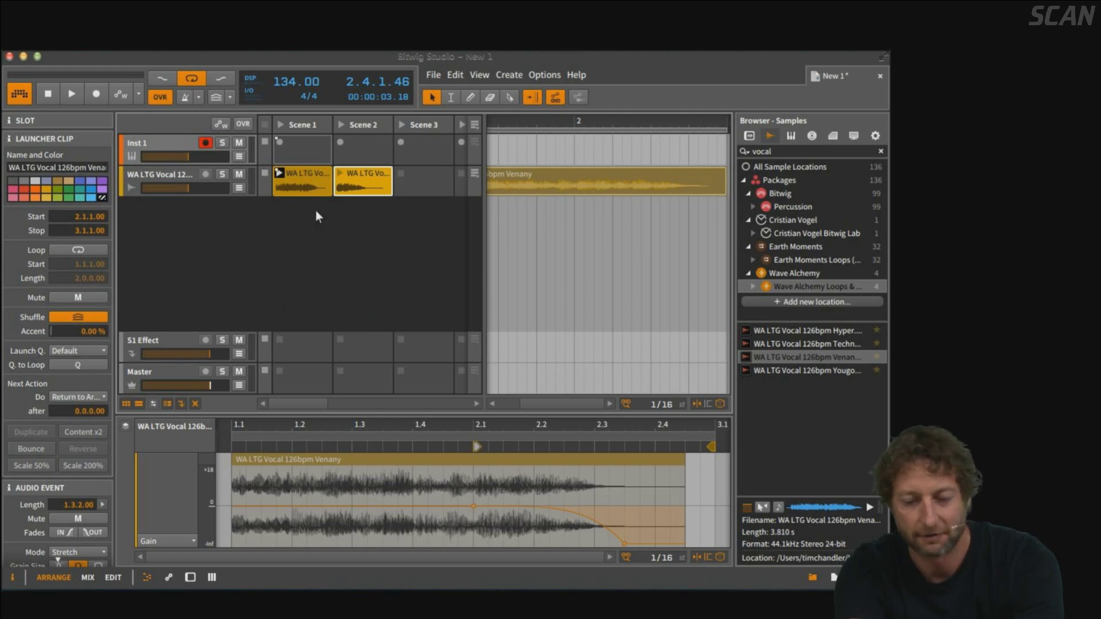
click(338, 173)
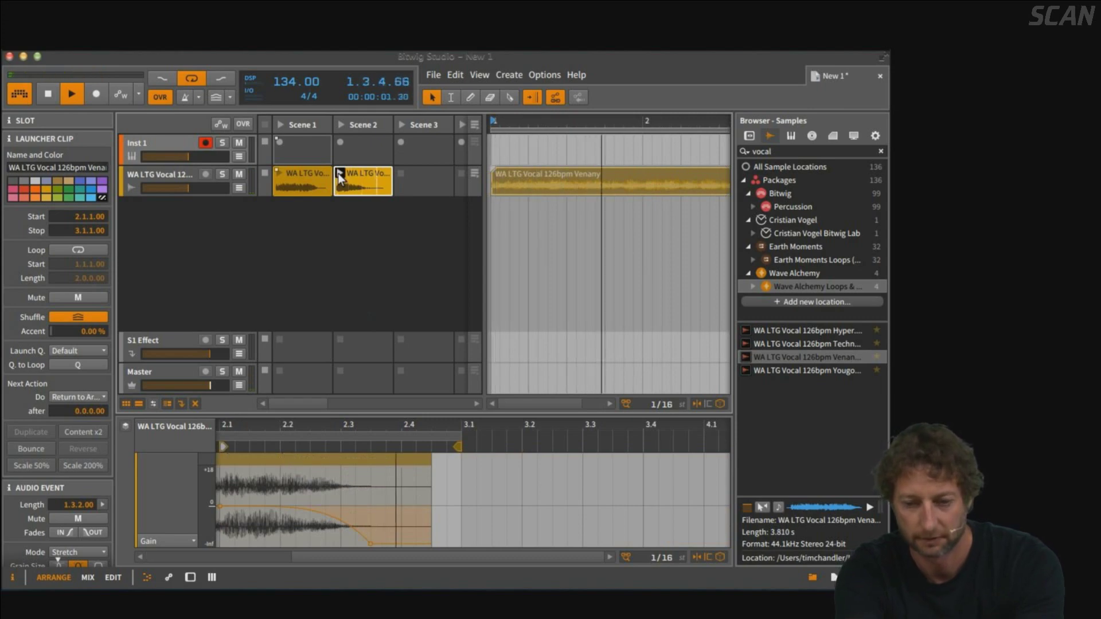
key(space)
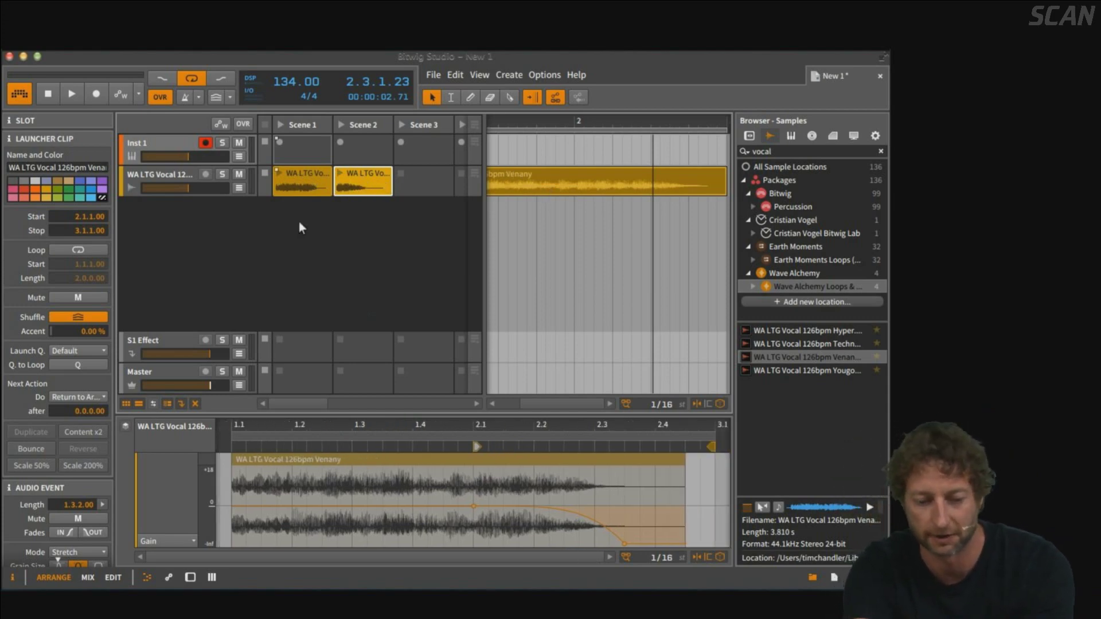
Set the Scene 2 clip's next action to Stop and launch the clip to test it.
click(97, 397)
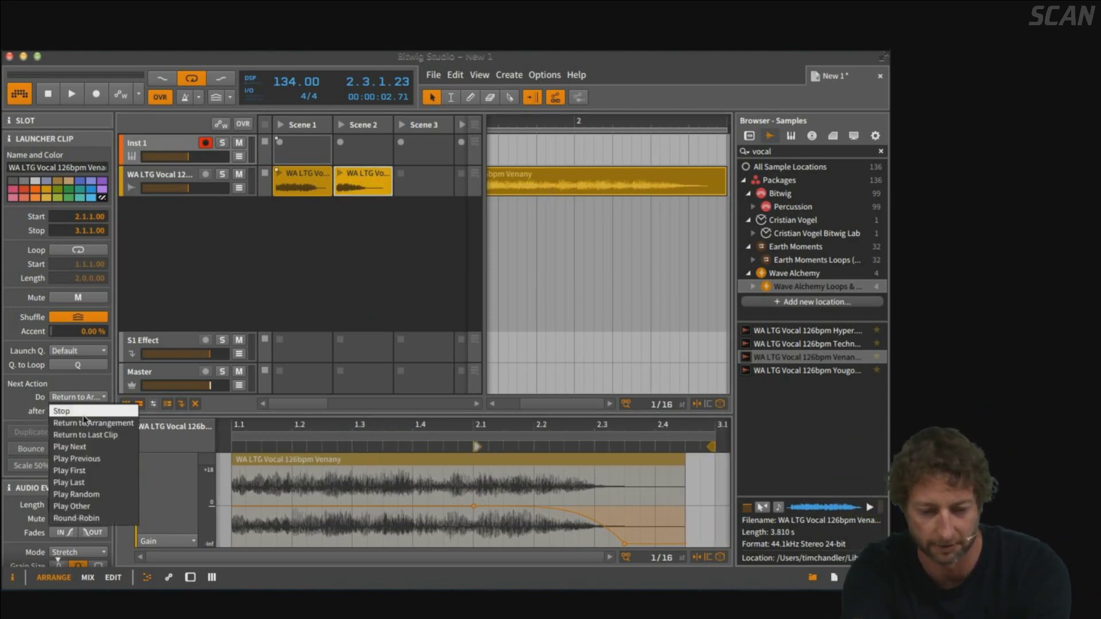
click(63, 411)
click(339, 174)
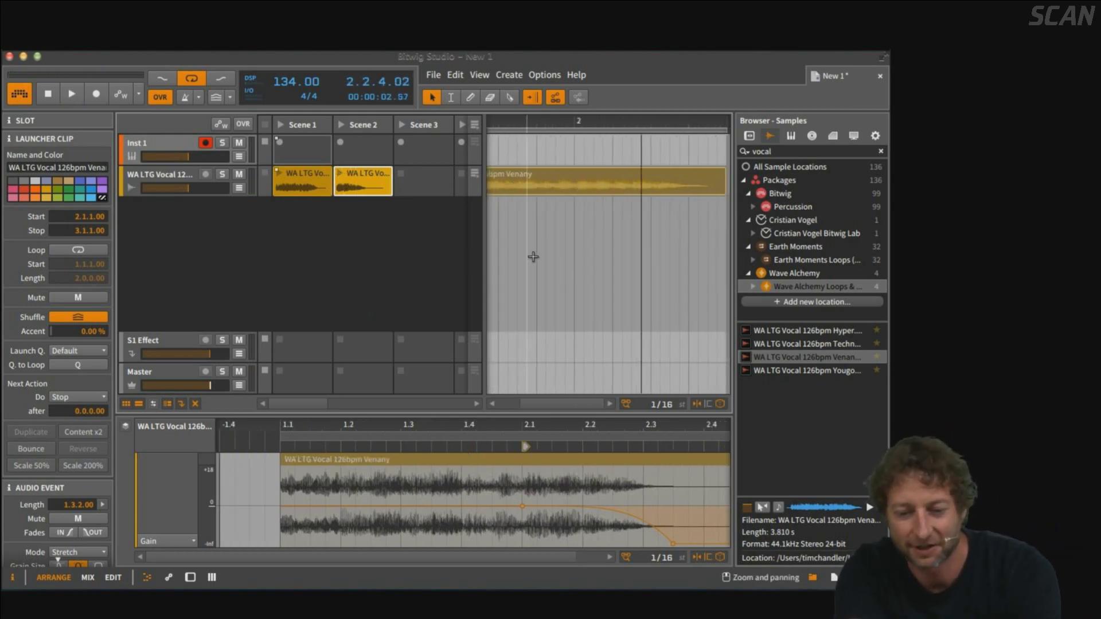
Copy the Scene 2 clip to the start of bar 1 on the arranger's vocal track and consolidate it with the clip in bar 2.
scroll(563, 262, left, 2)
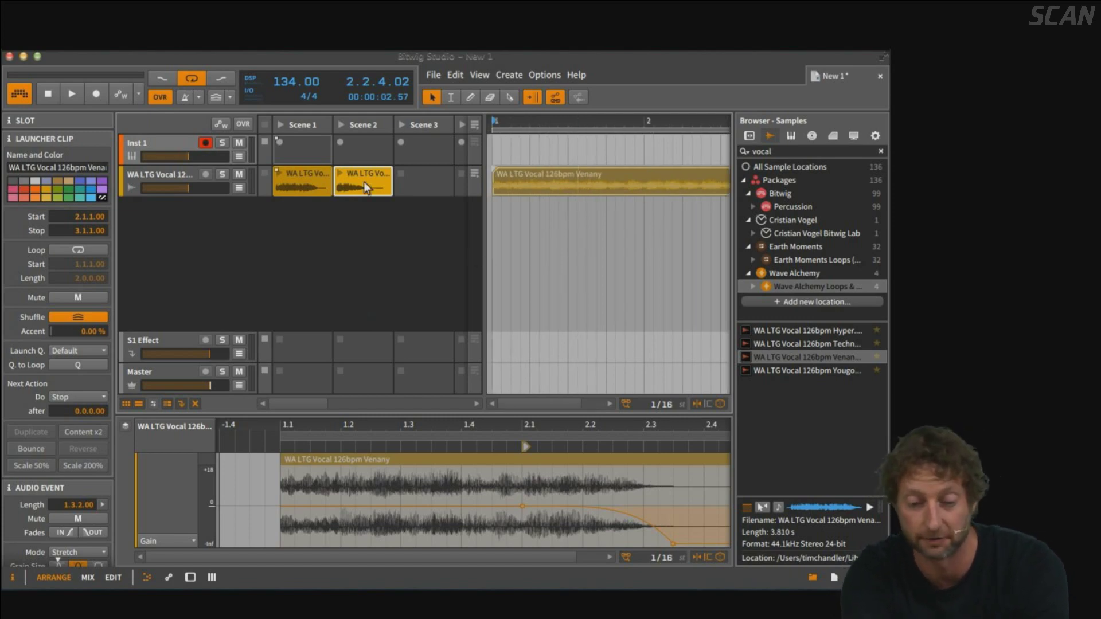
click(522, 255)
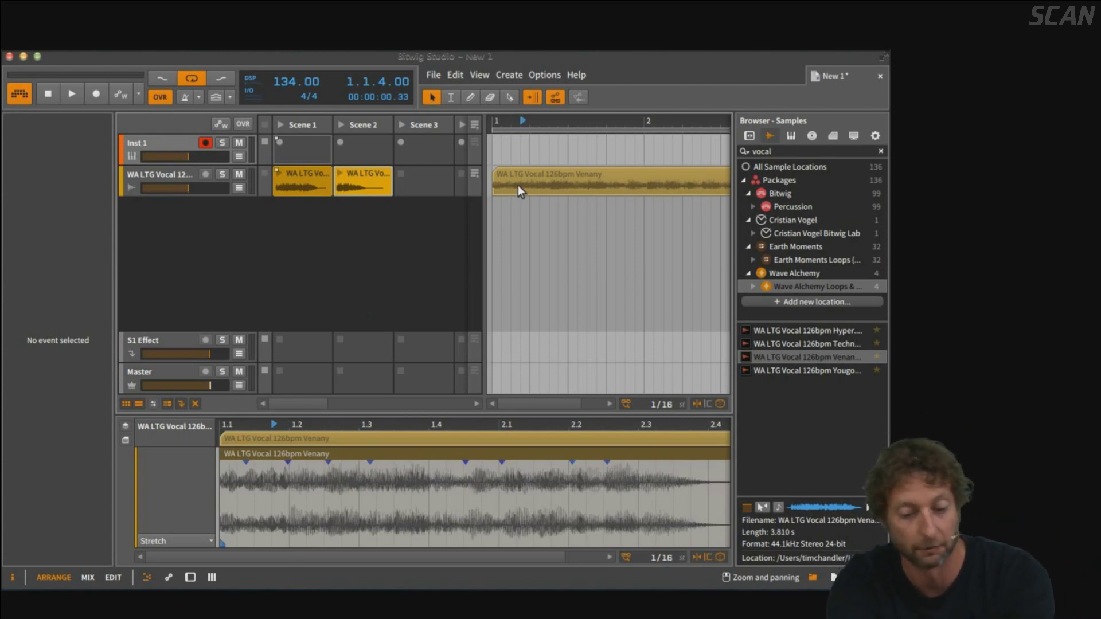
click(363, 184)
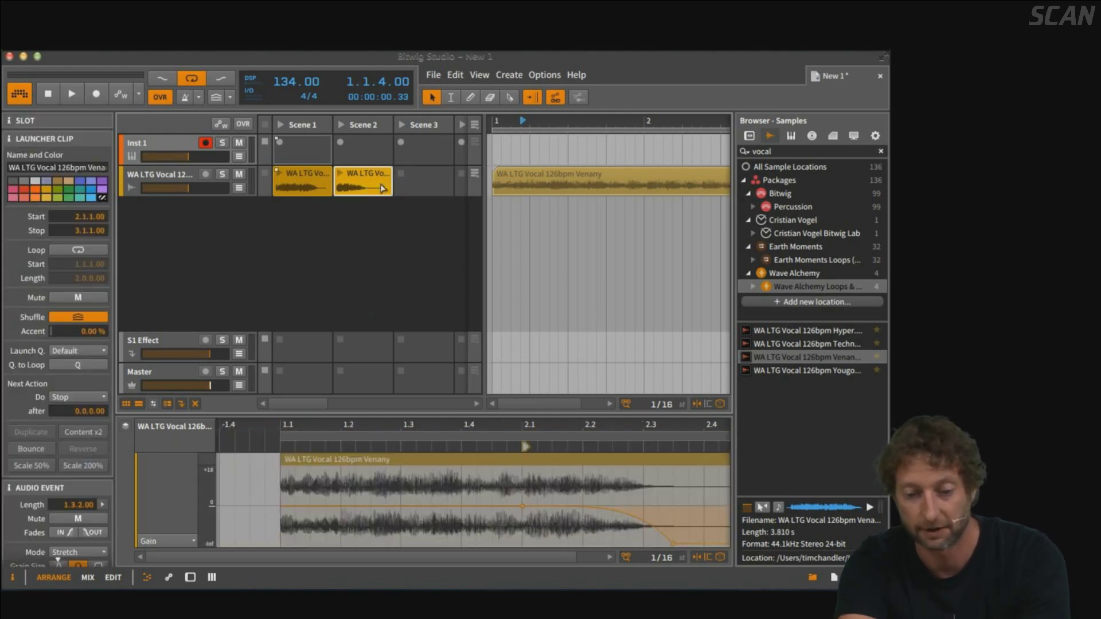
drag(363, 184, 491, 181)
scroll(536, 184, down, 5)
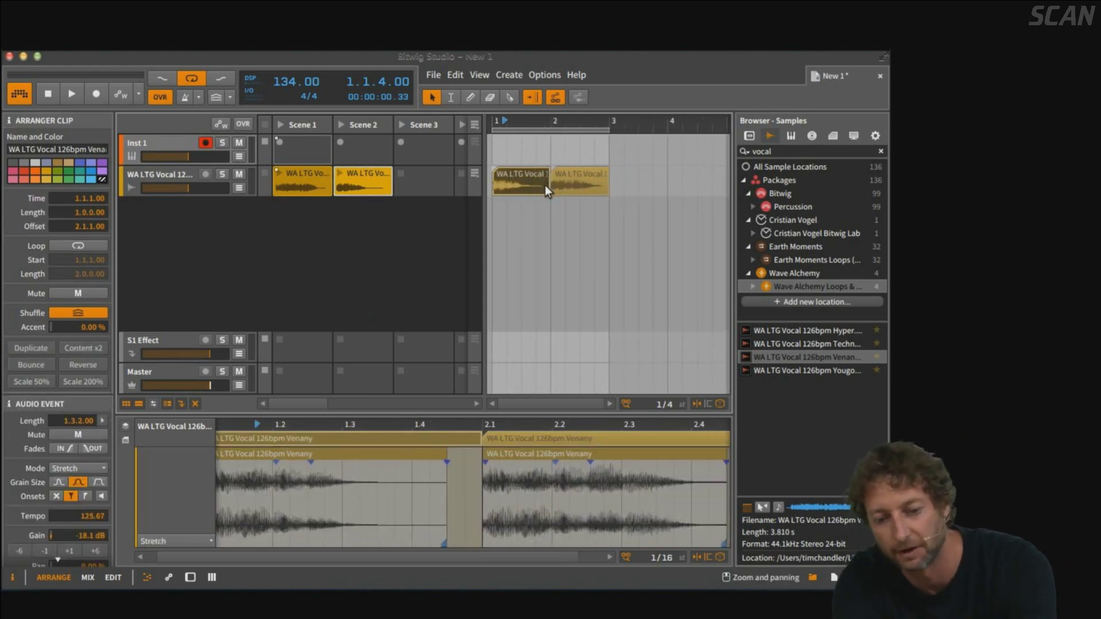
key(super+j)
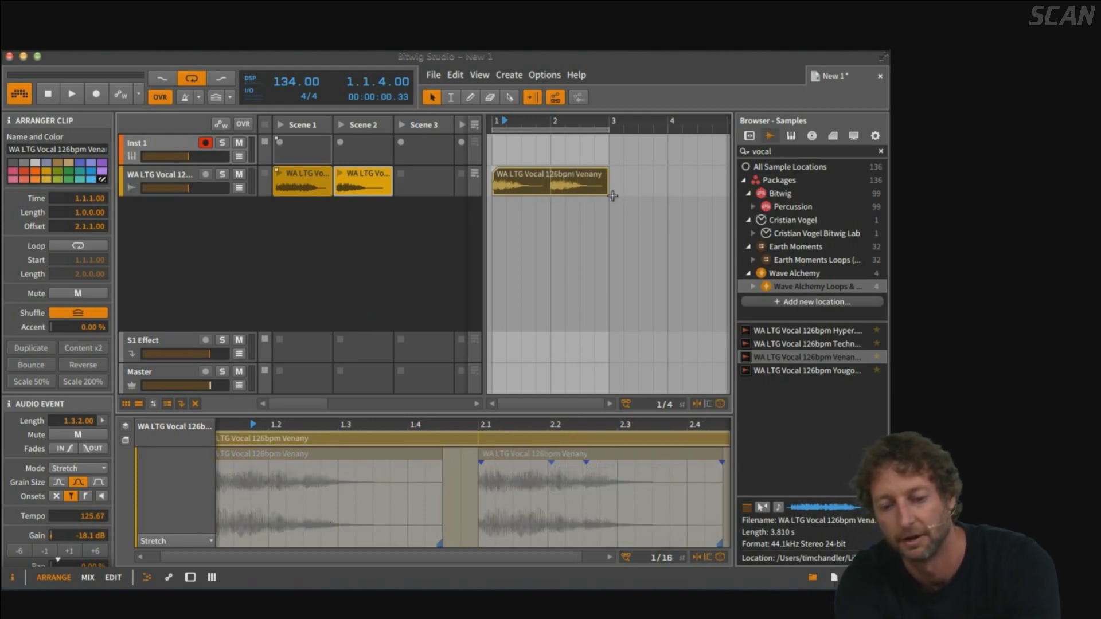
Switch the vocal track back to arrangement playback and audition the consolidated arranger clip.
click(539, 184)
click(470, 177)
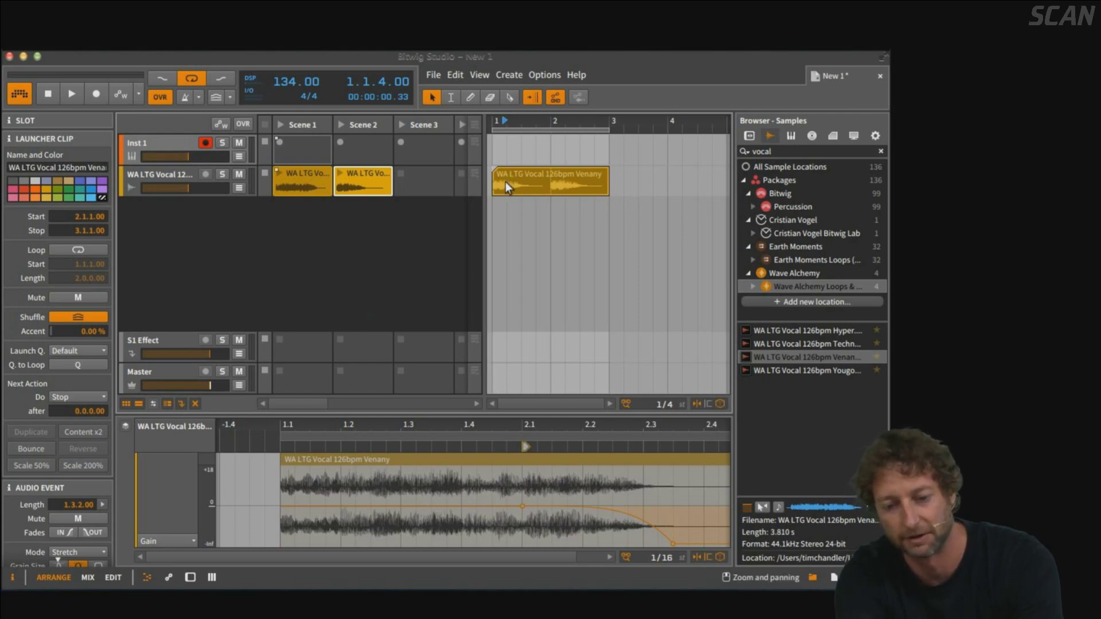
key(space)
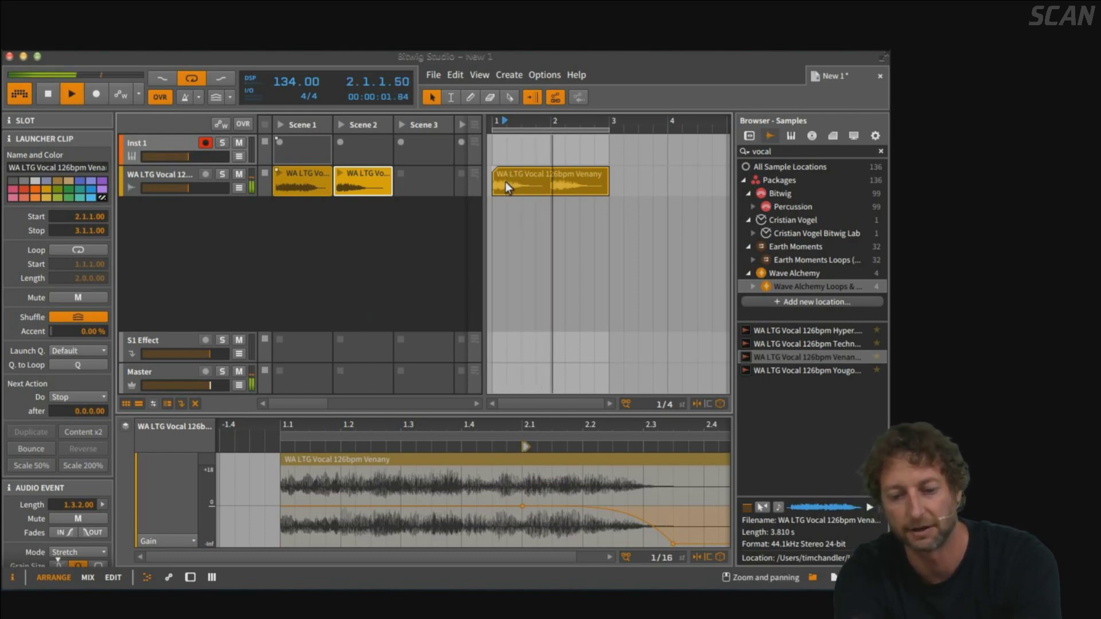
key(space)
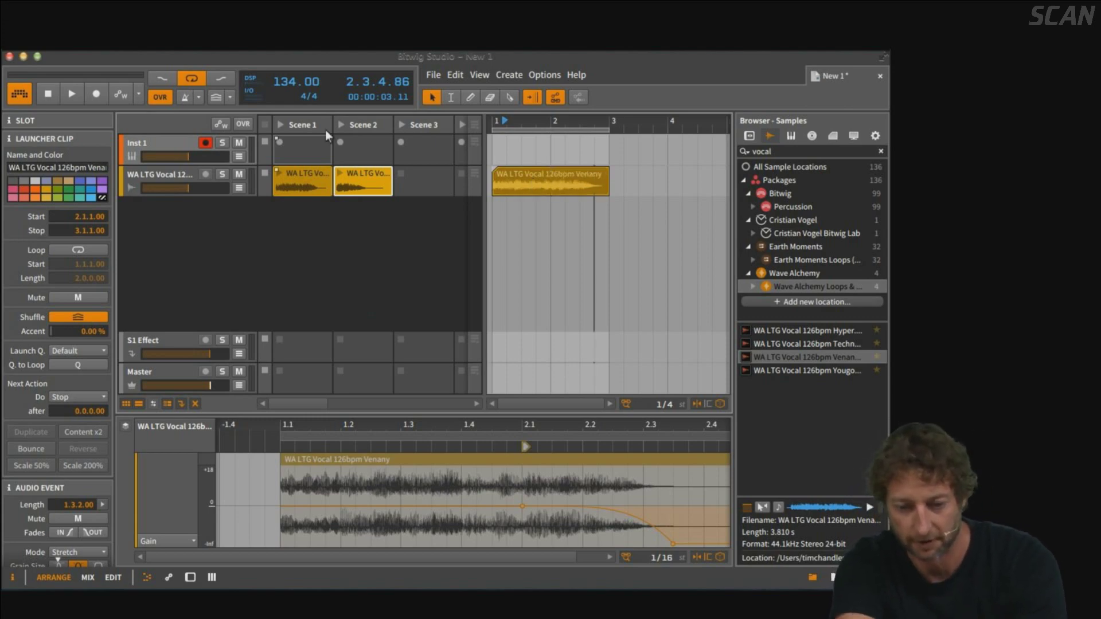
Launch the Scene 2 clip briefly, then return the vocal track to arrangement playback.
click(339, 174)
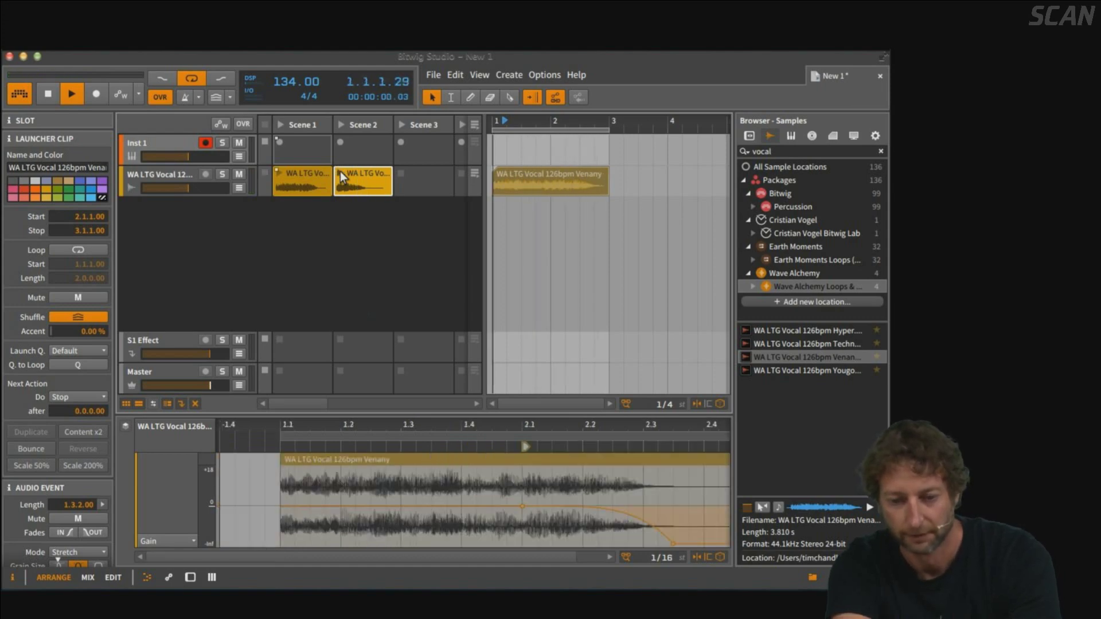
key(space)
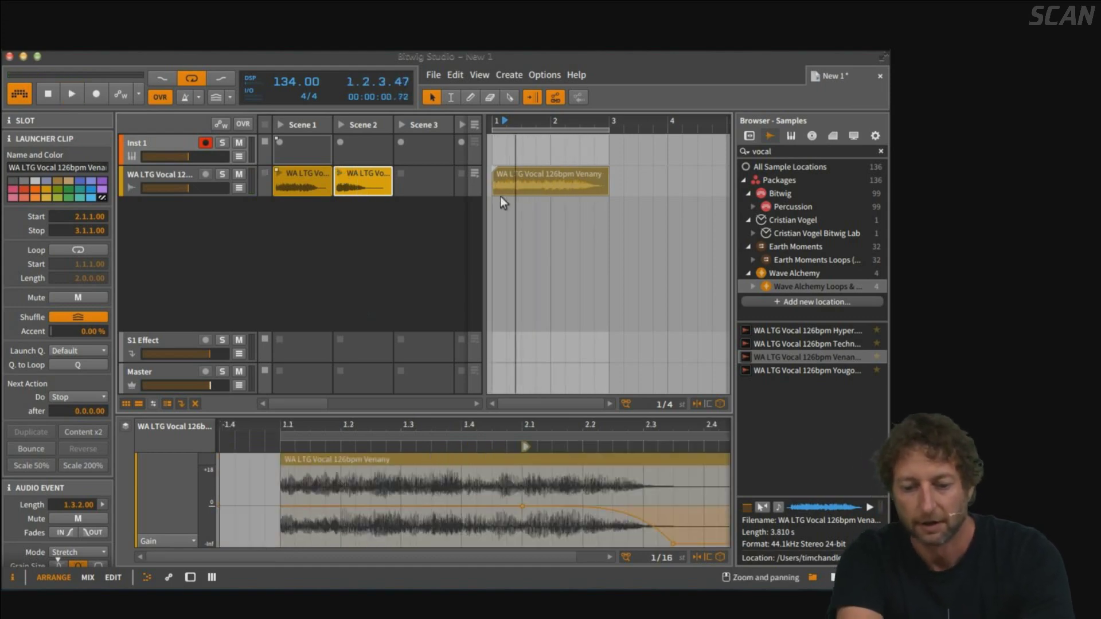
click(490, 175)
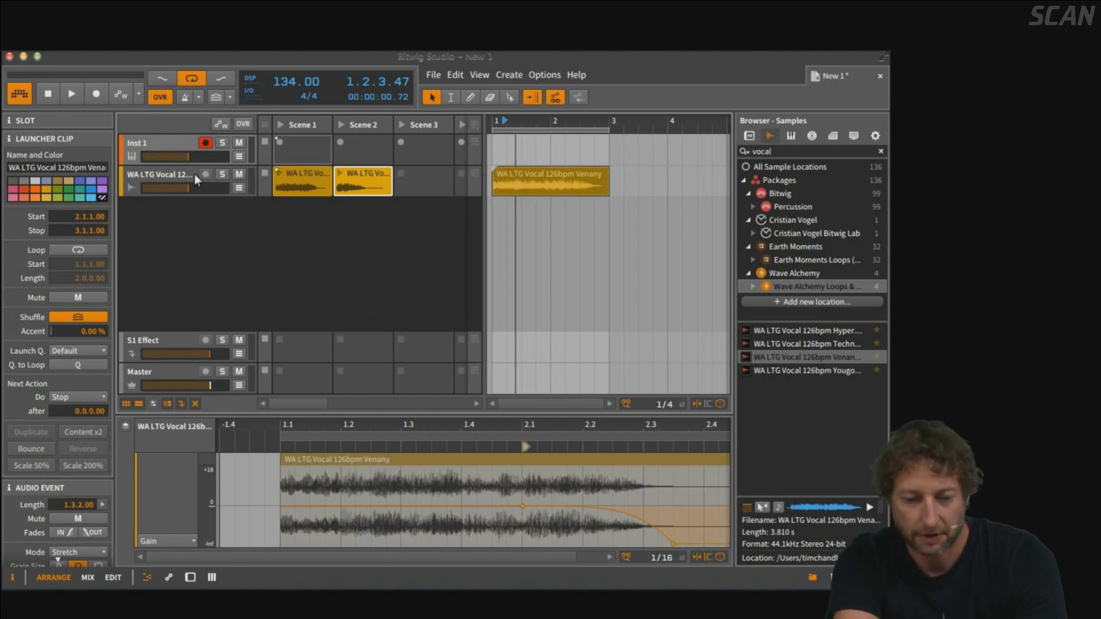
Slice the arranger vocal clip to a multisample using Slice Raw at 1/4 note divisions.
click(515, 192)
right_click(514, 191)
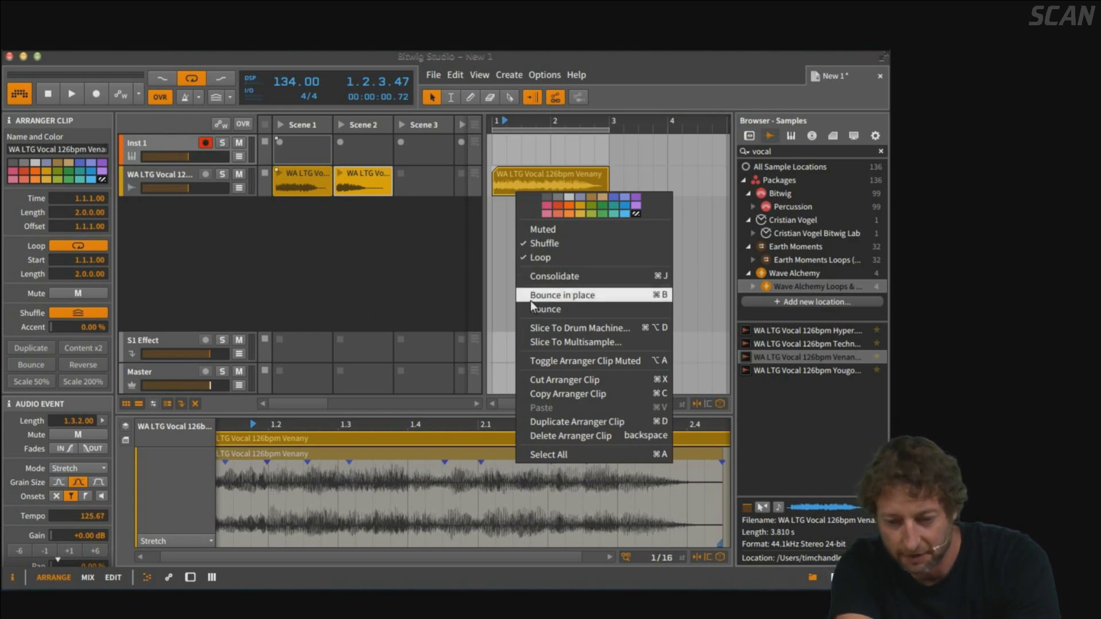
click(545, 342)
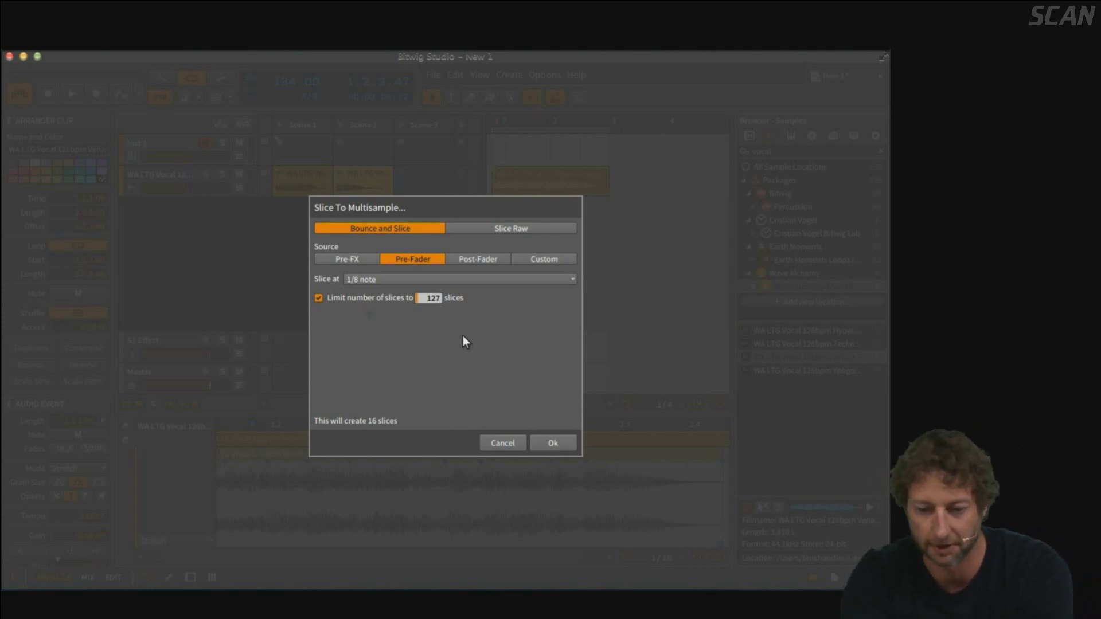
click(491, 228)
click(496, 248)
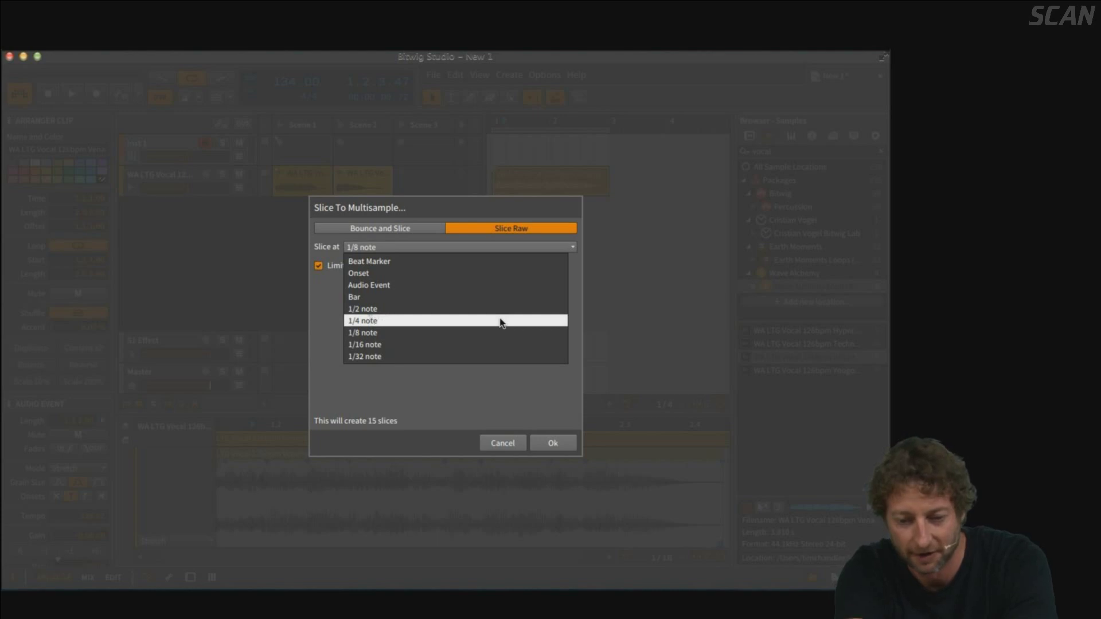
click(501, 322)
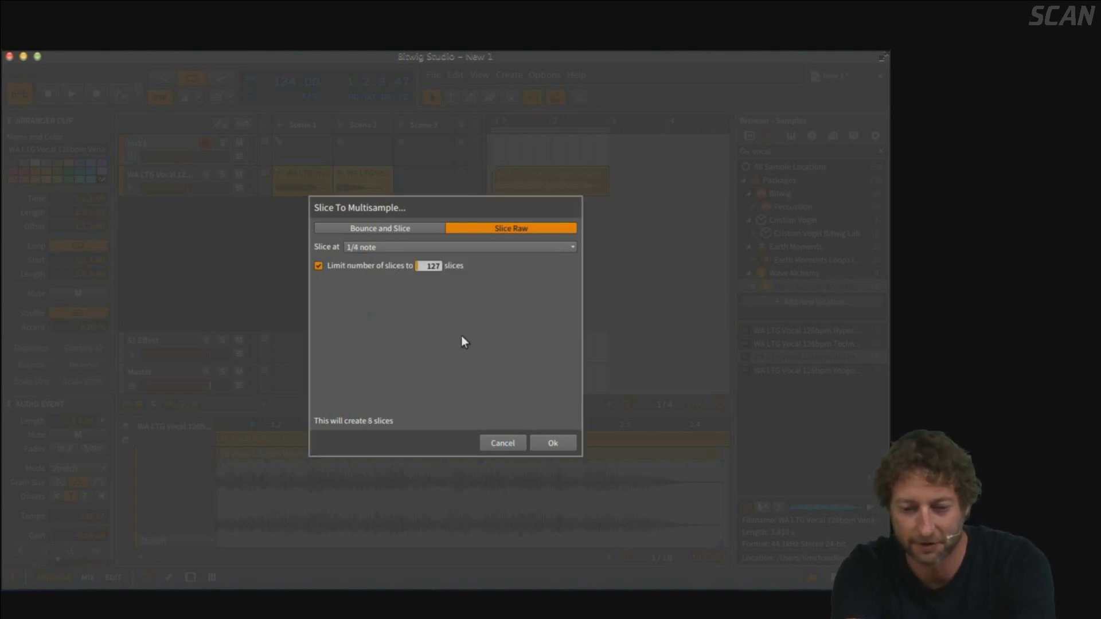
click(552, 443)
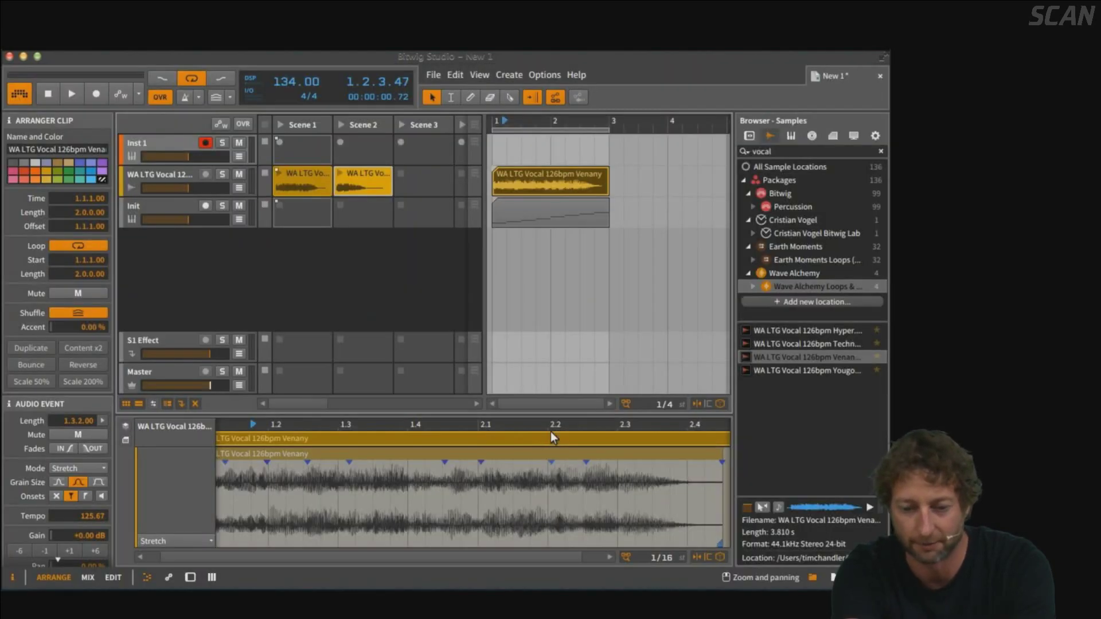
Show the Sampler device of the sliced Init track and audition the track in solo.
click(164, 199)
key(d)
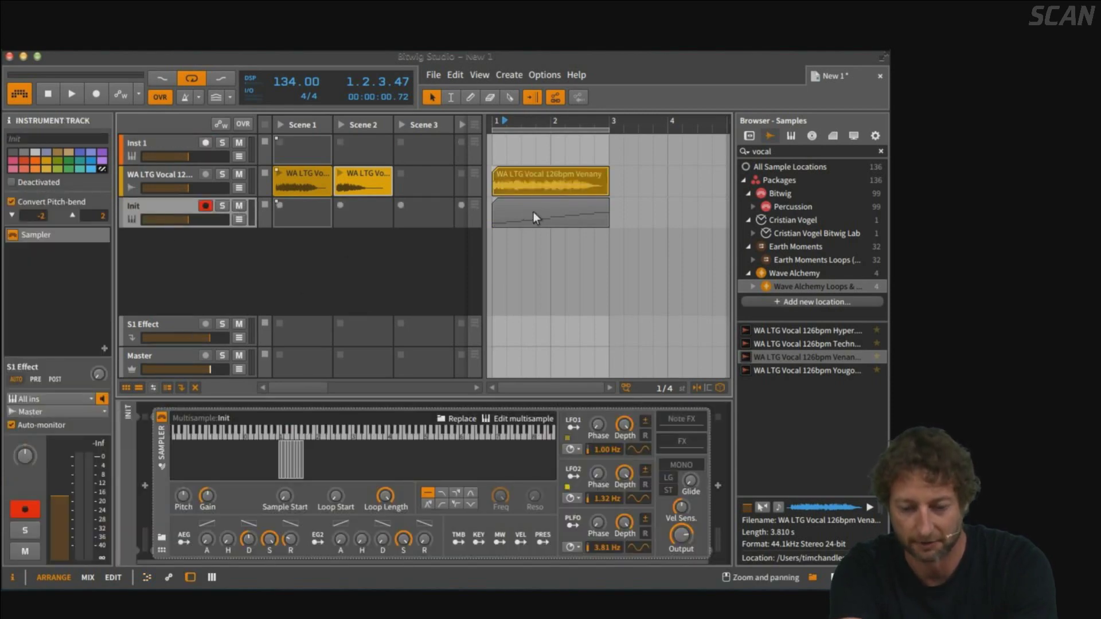
key(space)
key(space)
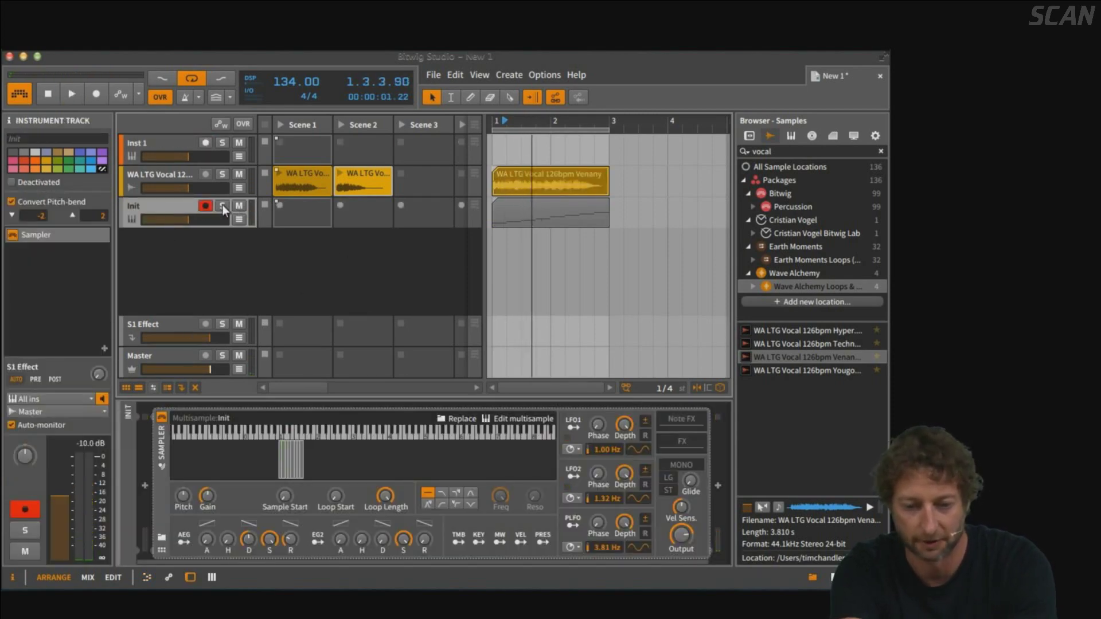
click(223, 205)
key(space)
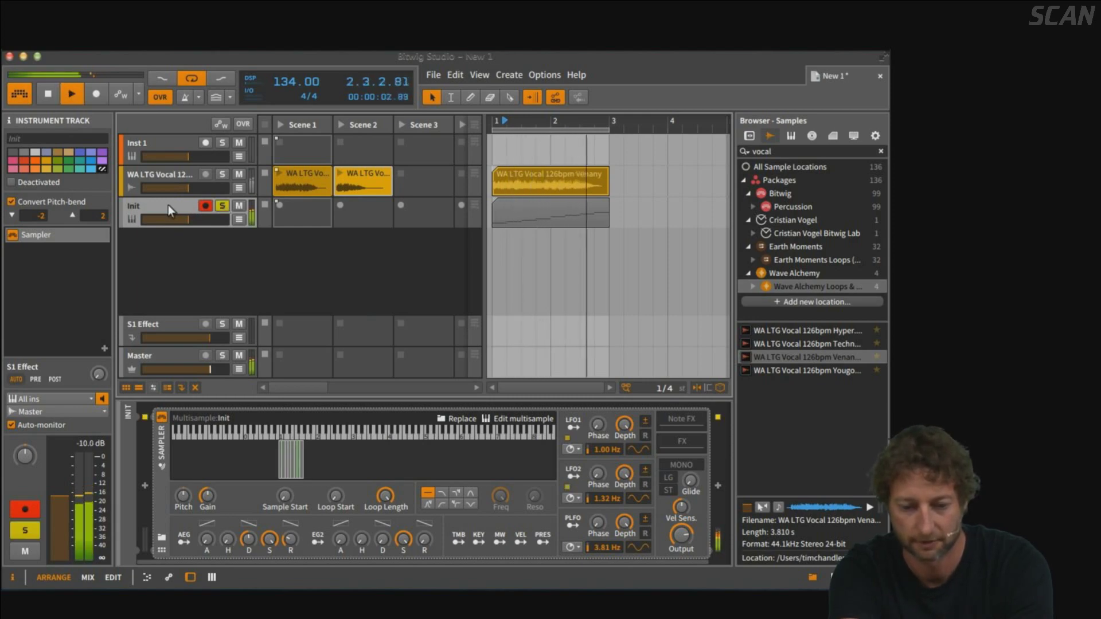
key(space)
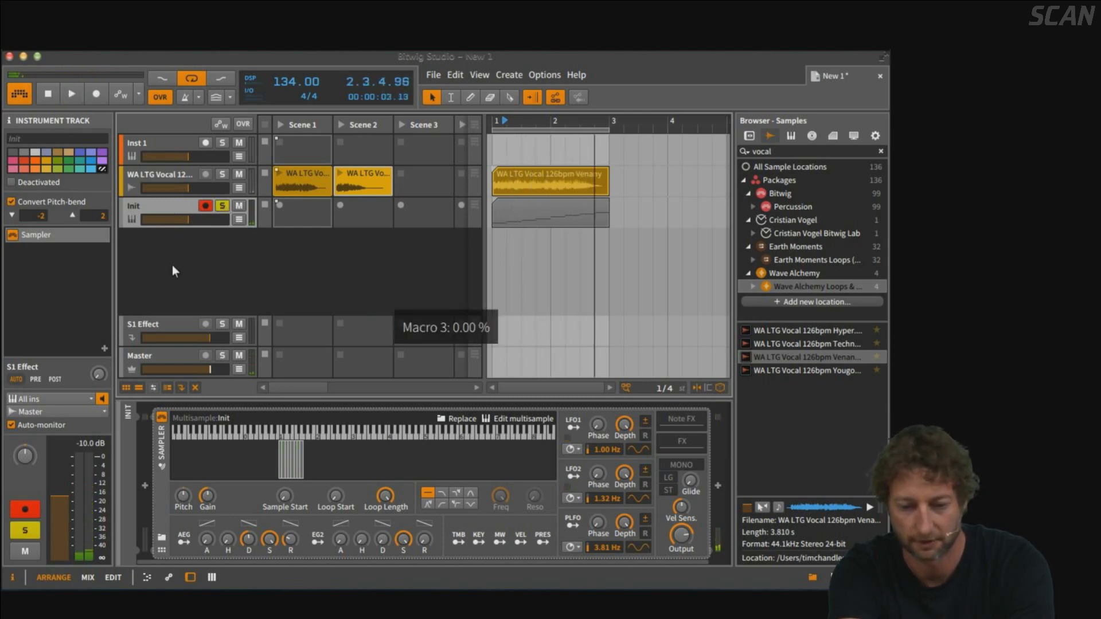
Insert an Arpeggiator before the Sampler on the Init track and load its Dancehall preset.
click(143, 486)
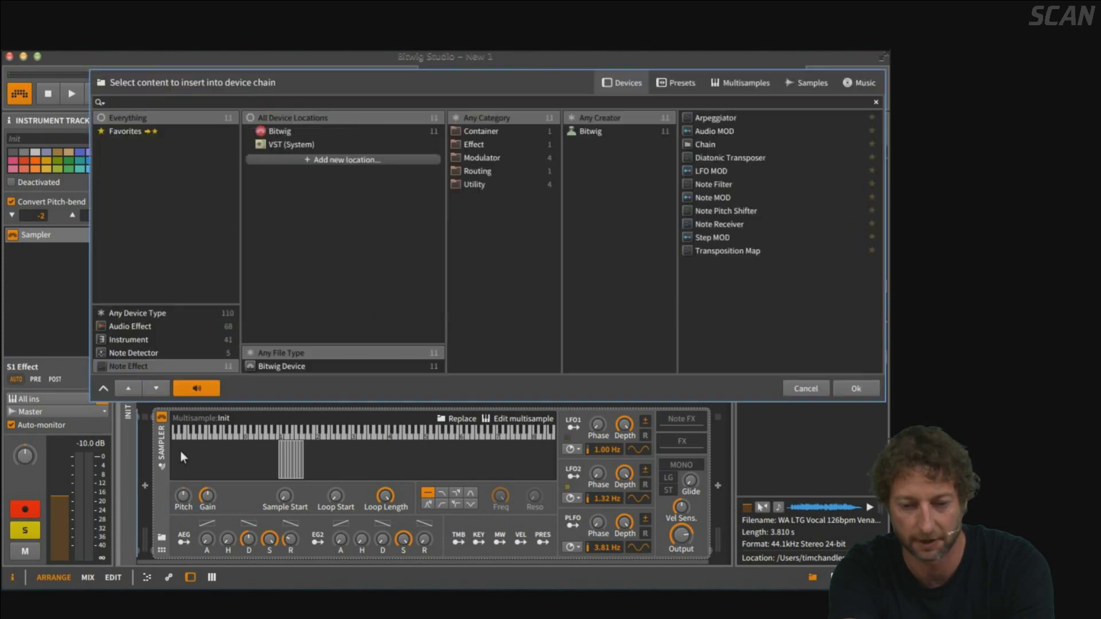
double_click(695, 121)
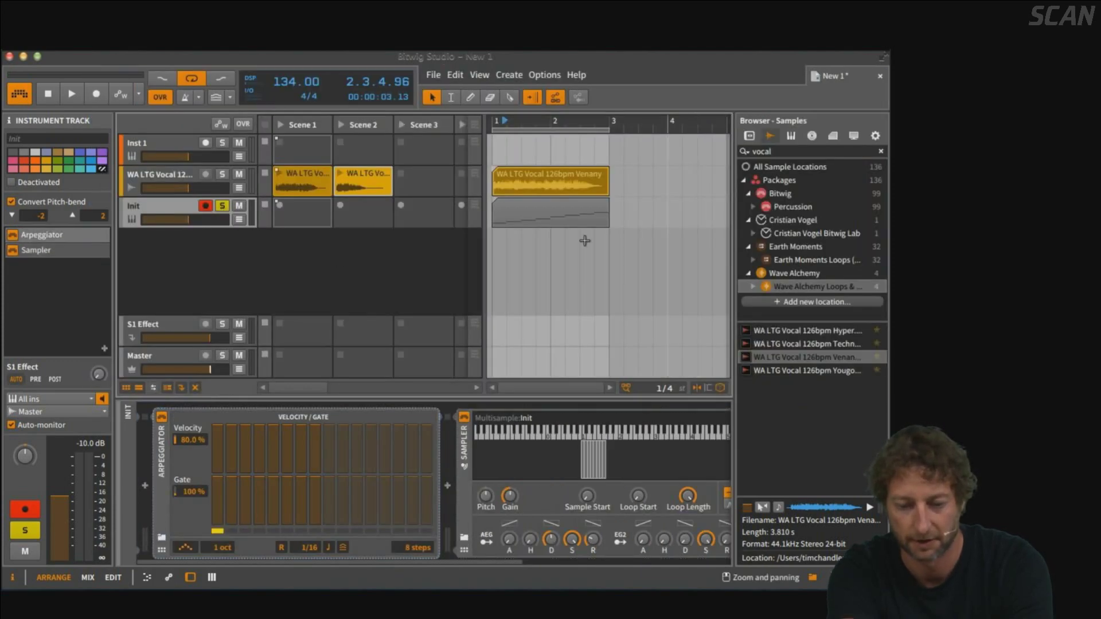
click(160, 538)
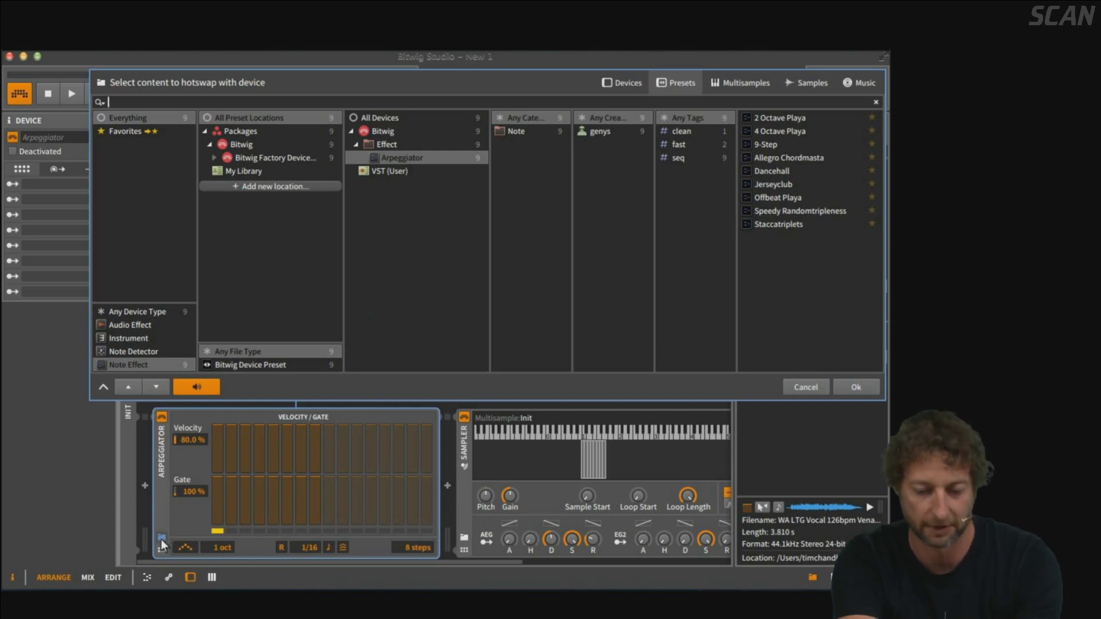
double_click(772, 170)
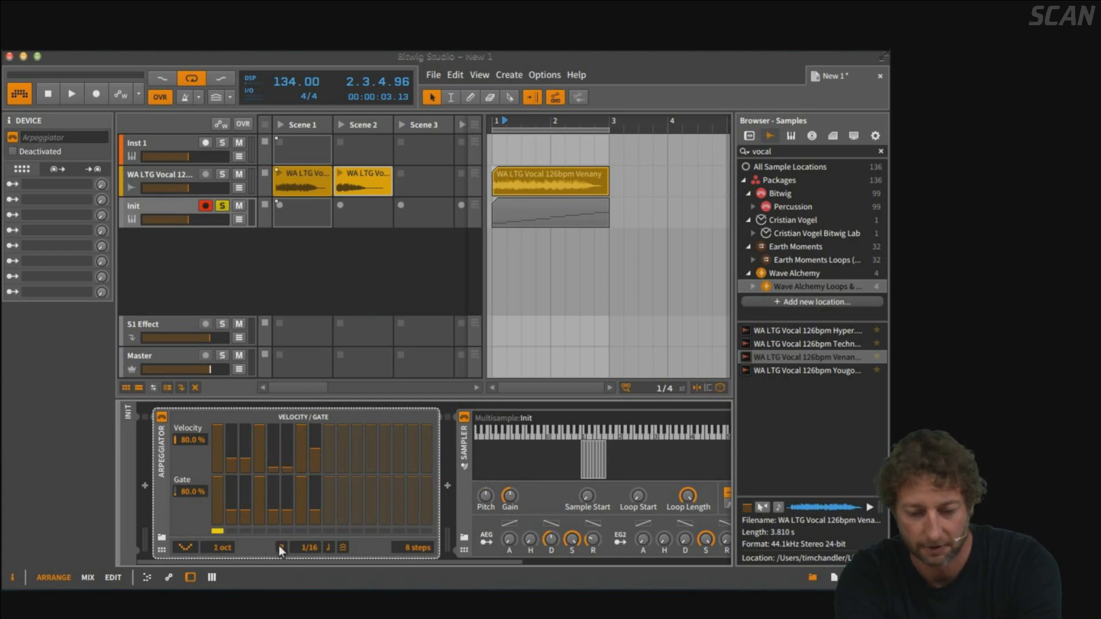
Audition the arpeggiated Init track and take it out of solo during playback.
key(space)
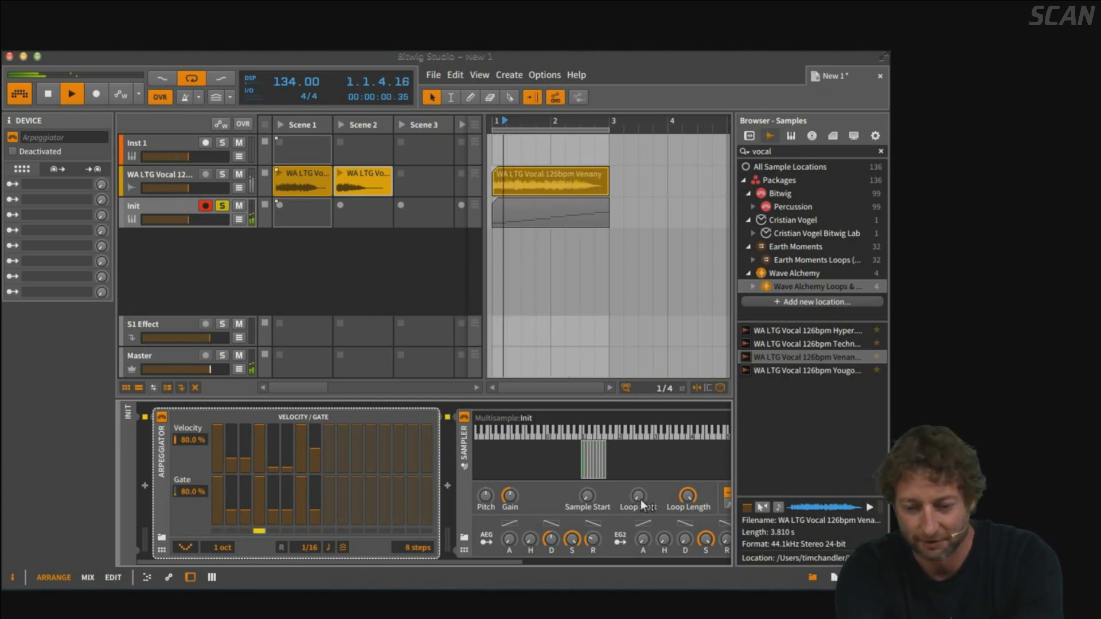
scroll(668, 510, right, 5)
scroll(528, 513, right, 3)
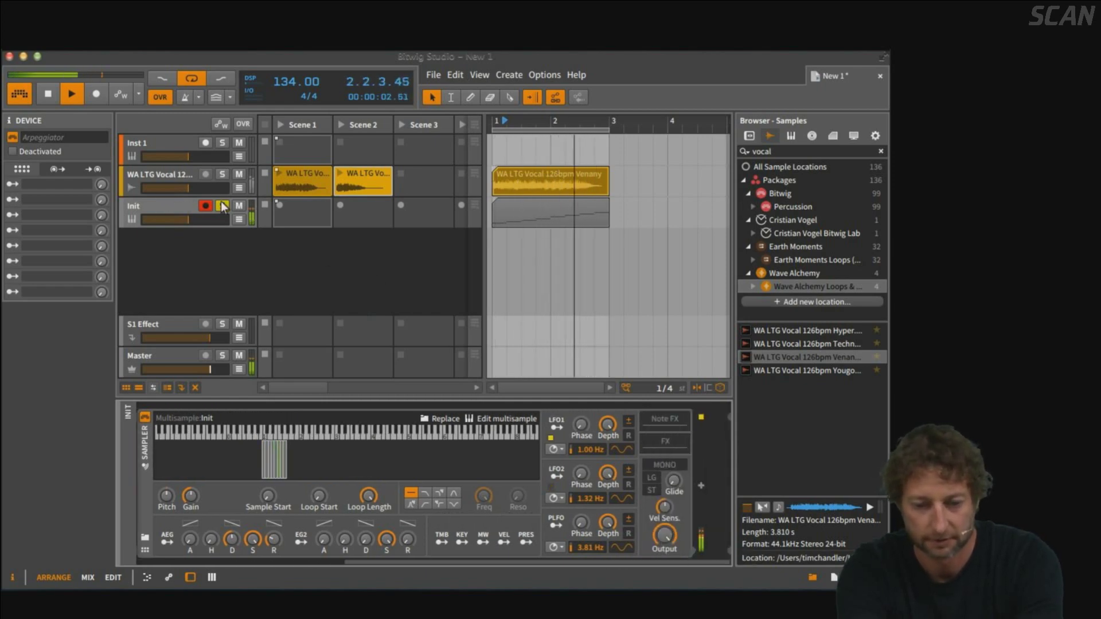
click(181, 208)
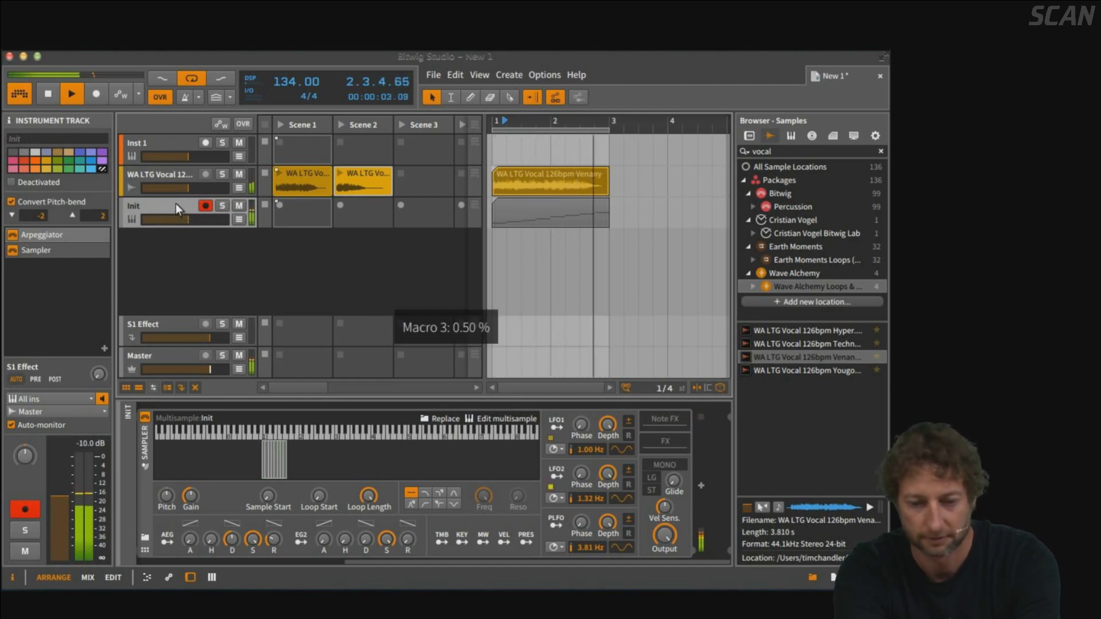
key(space)
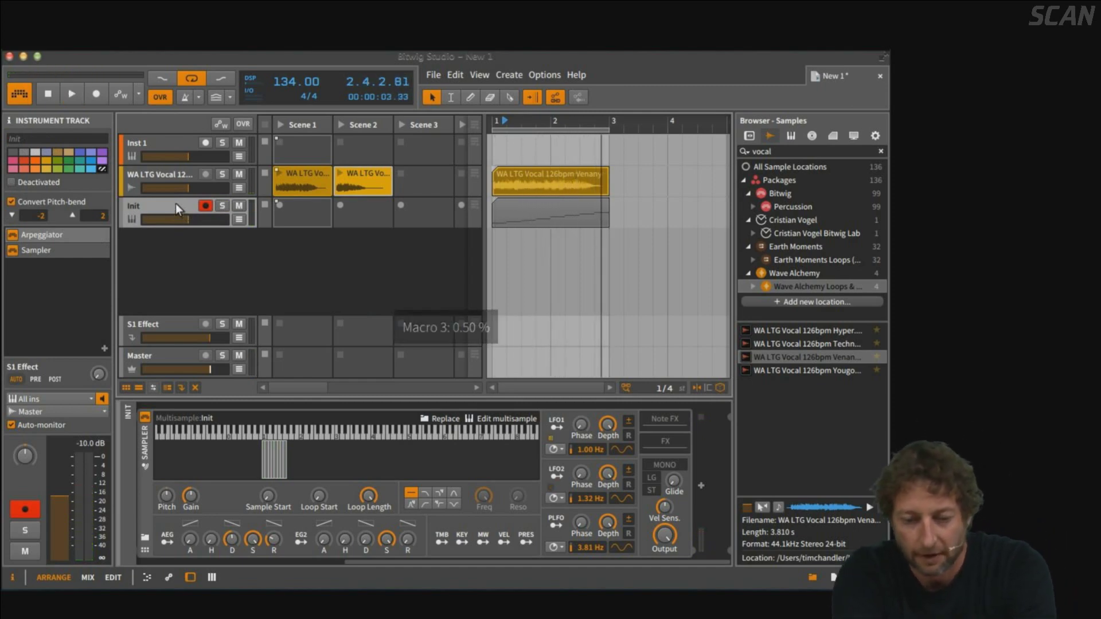
Slice the arranger vocal clip to another multisample using Slice Raw at Onset.
click(509, 182)
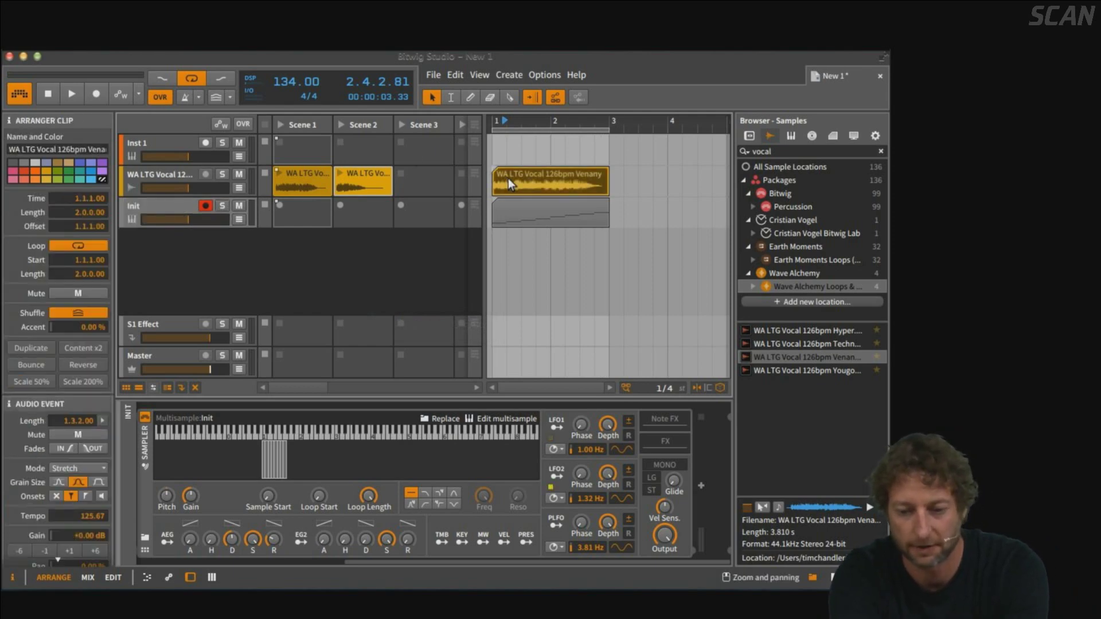
right_click(508, 177)
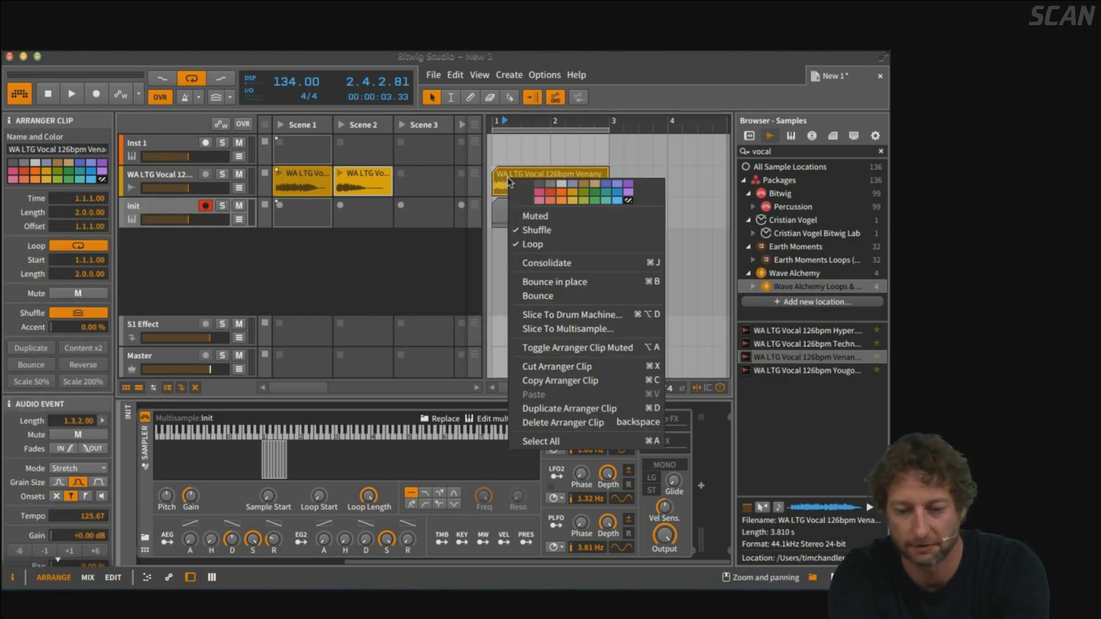
click(557, 329)
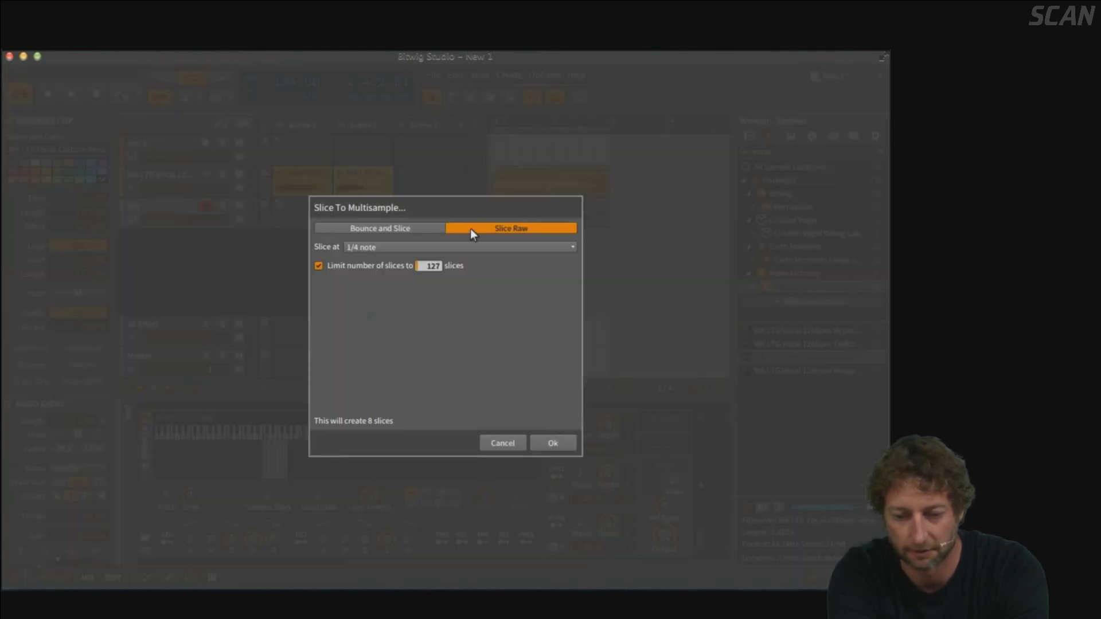
click(456, 246)
click(453, 276)
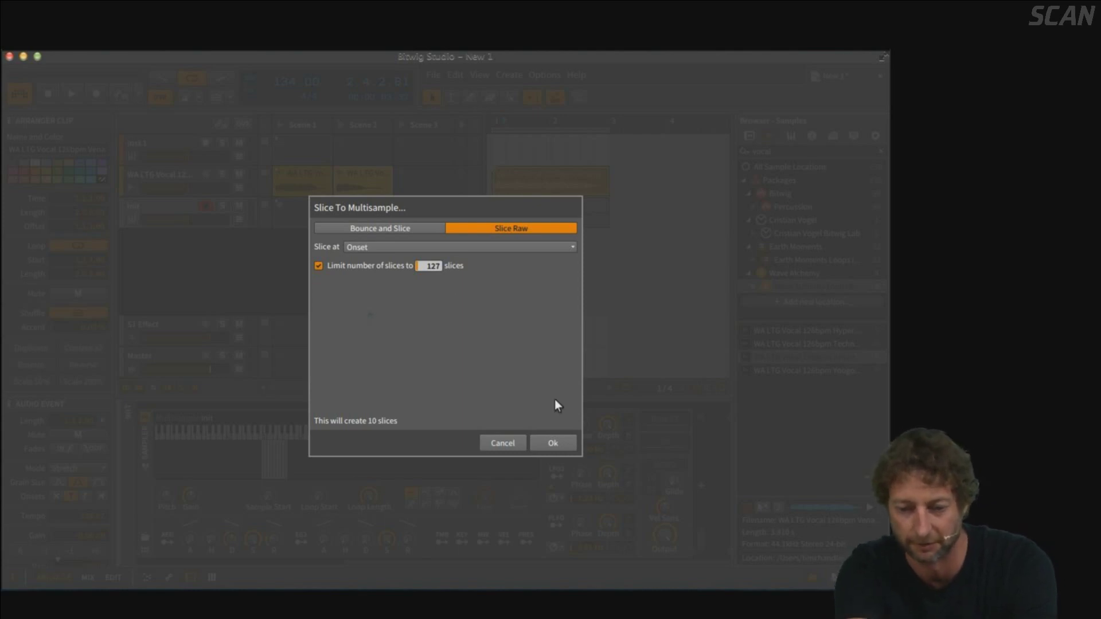
click(554, 442)
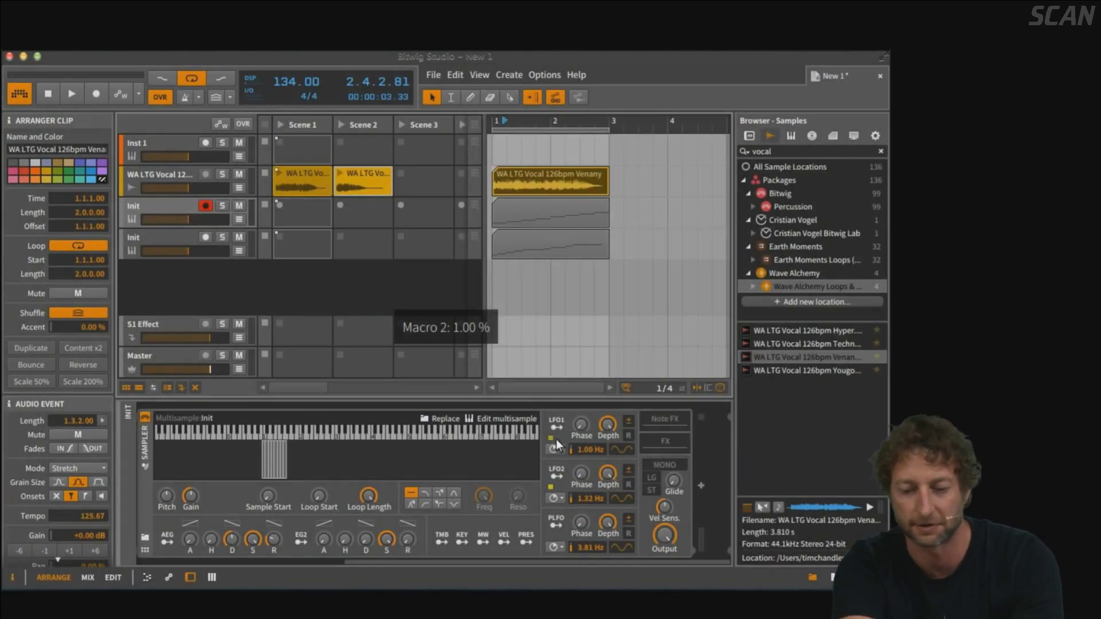
Rename the newly sliced Init track to glitch.
click(183, 235)
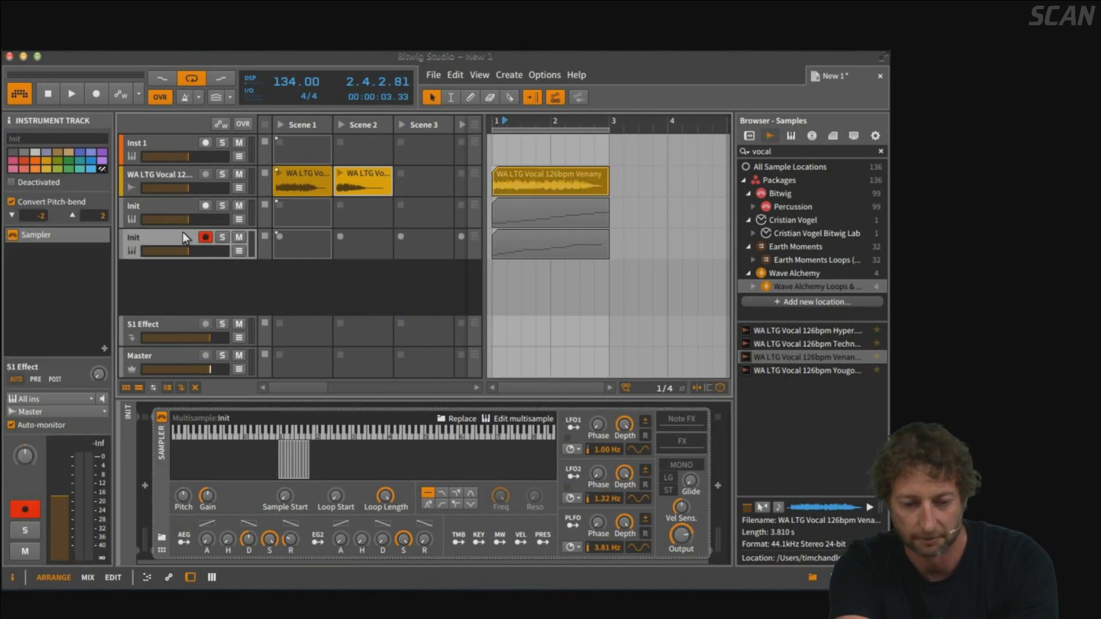
click(26, 139)
text(glith)
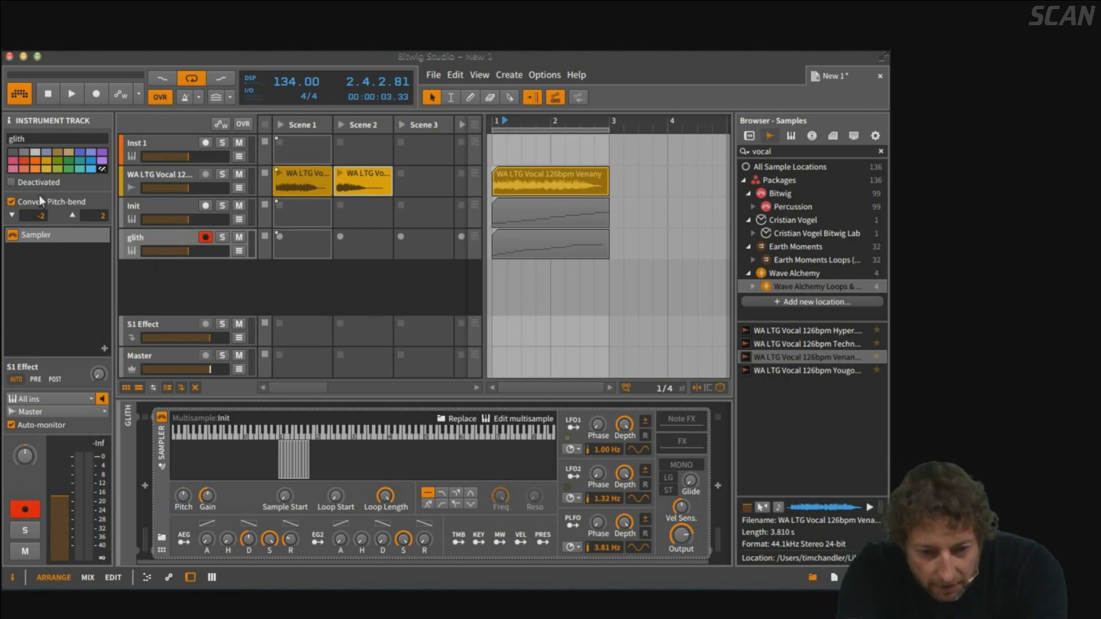
key(BackSpace)
text(ch)
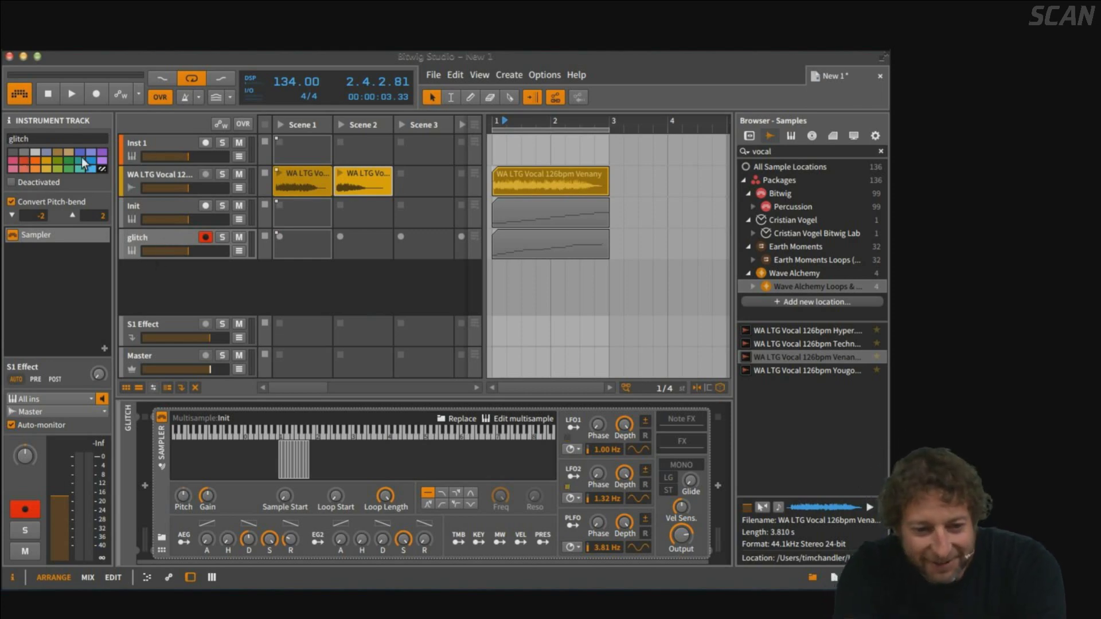
Delete the arranger note clip on the glitch track.
click(171, 230)
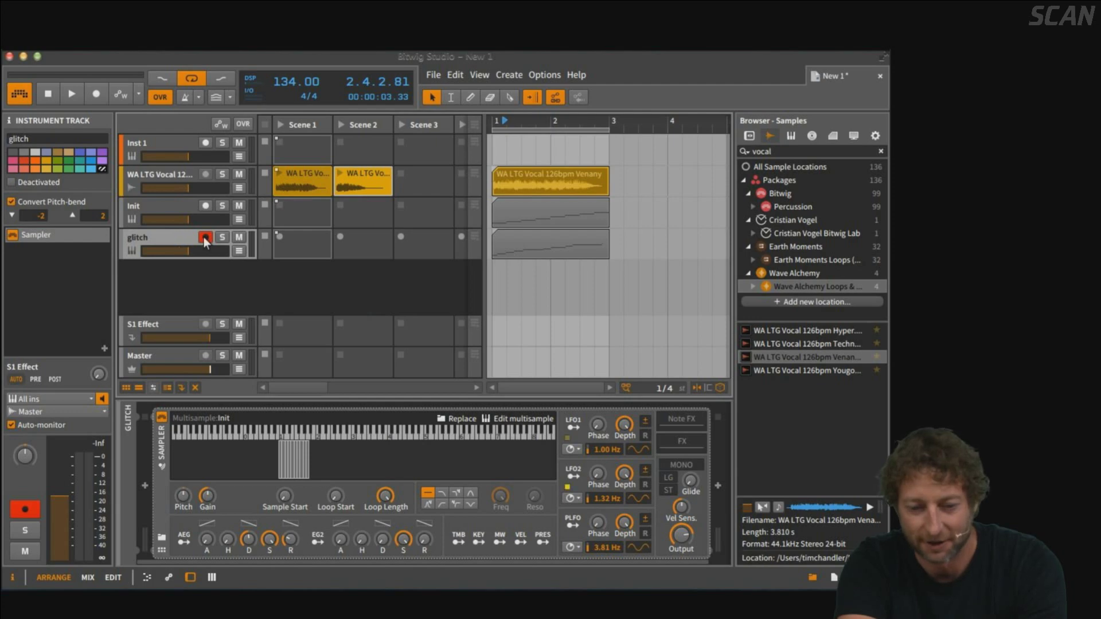
click(515, 237)
key(Delete)
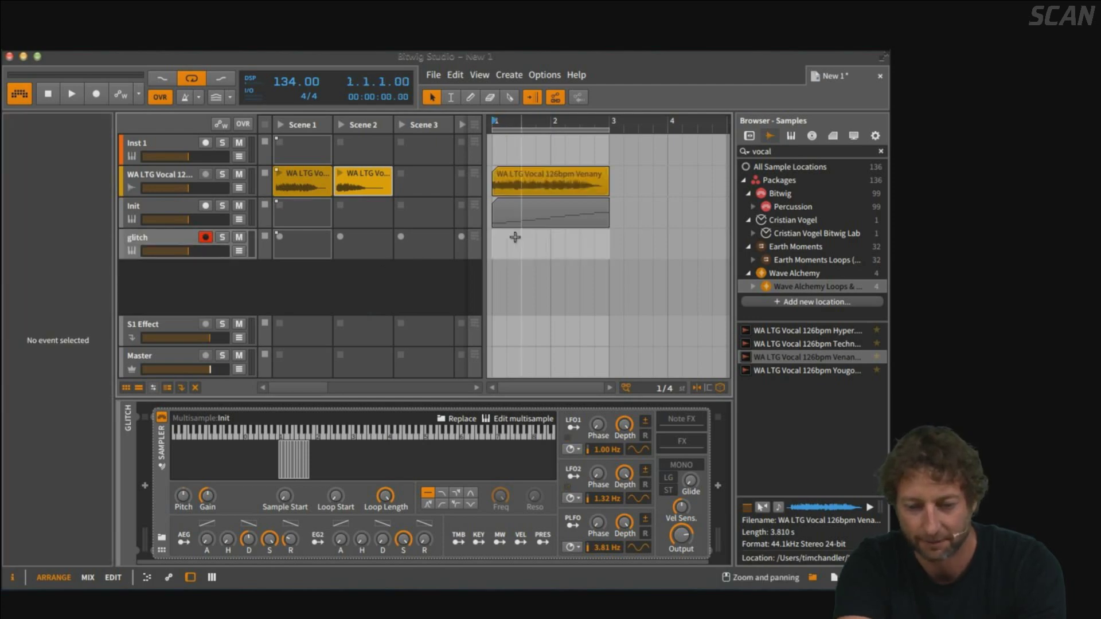
Add a note effect to the Note FX chain of the glitch track's Sampler and audition the arrangement.
click(686, 417)
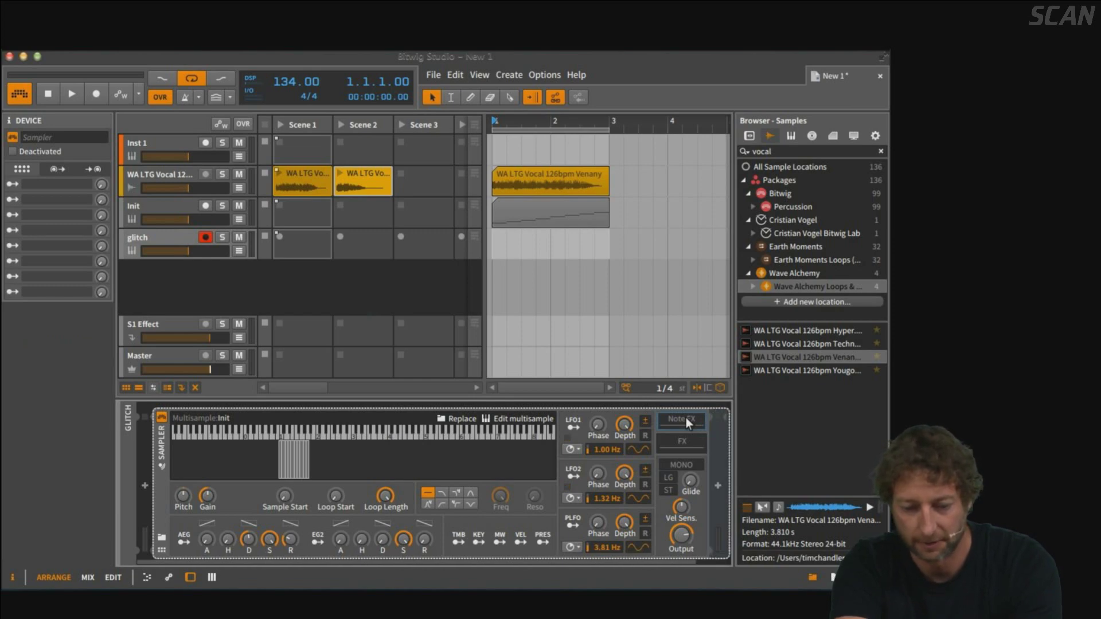
click(718, 486)
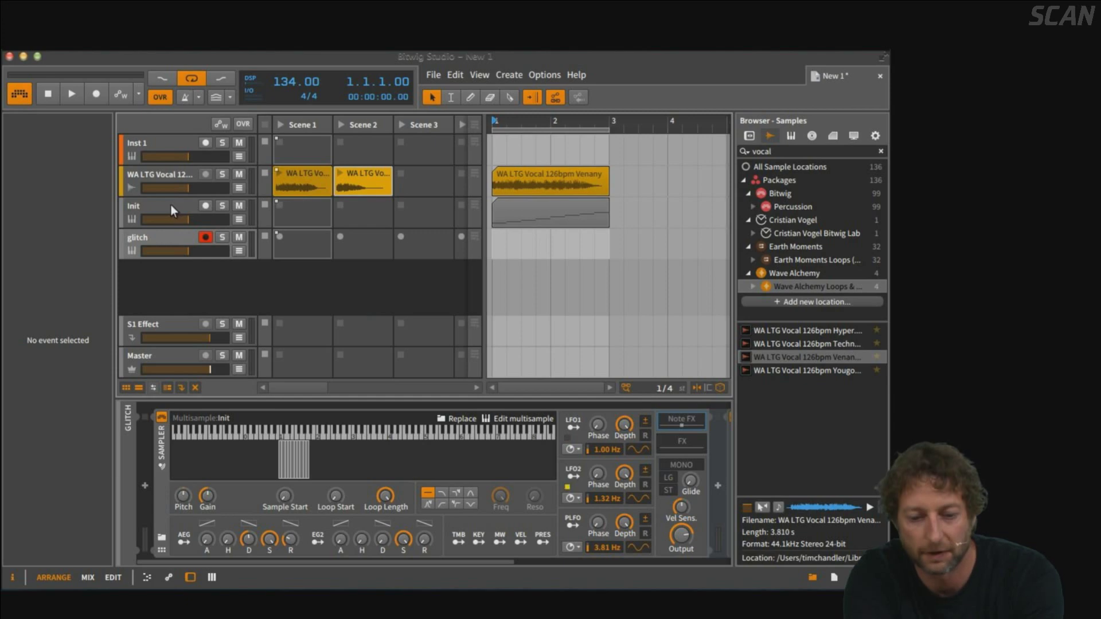
mouse_move(178, 219)
key(space)
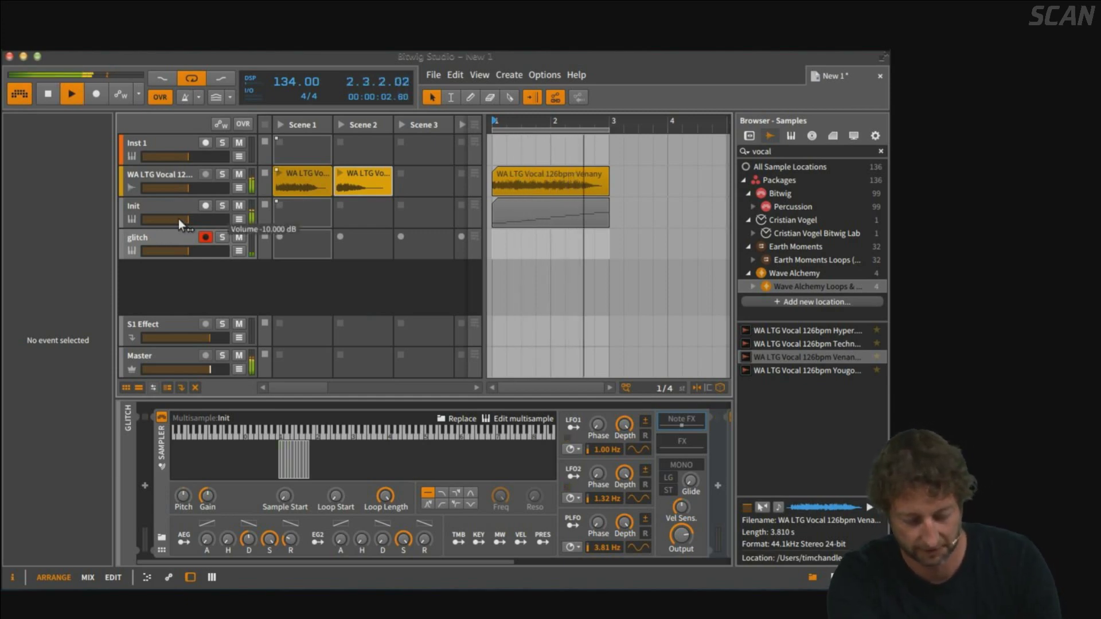
key(space)
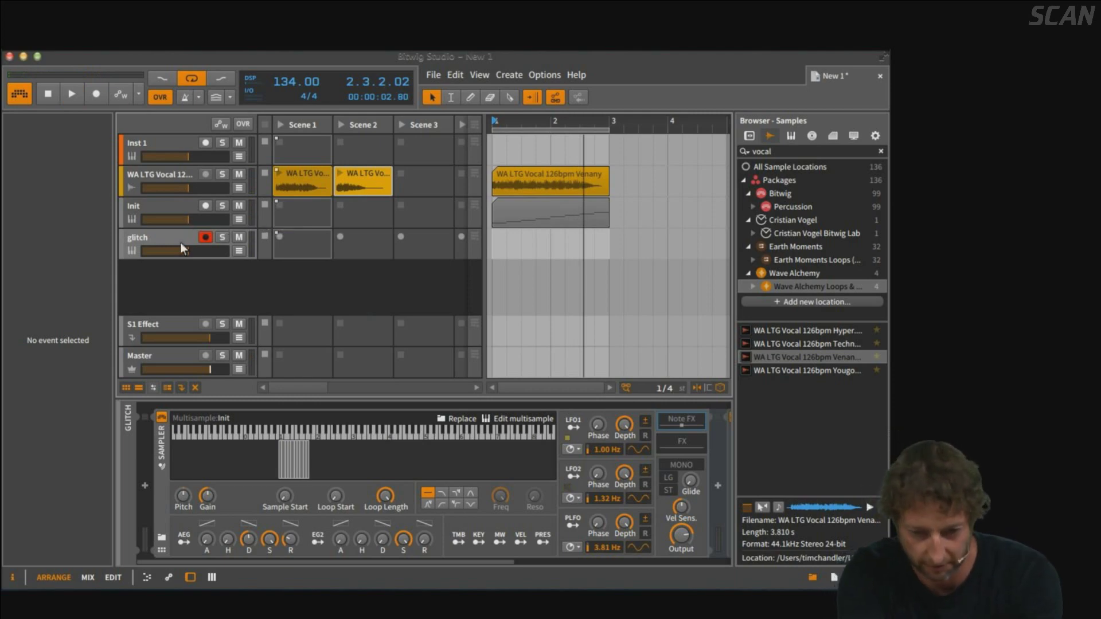
Search the device browser for note and insert a Note MOD device on the WA LTG Vocal audio track.
click(170, 173)
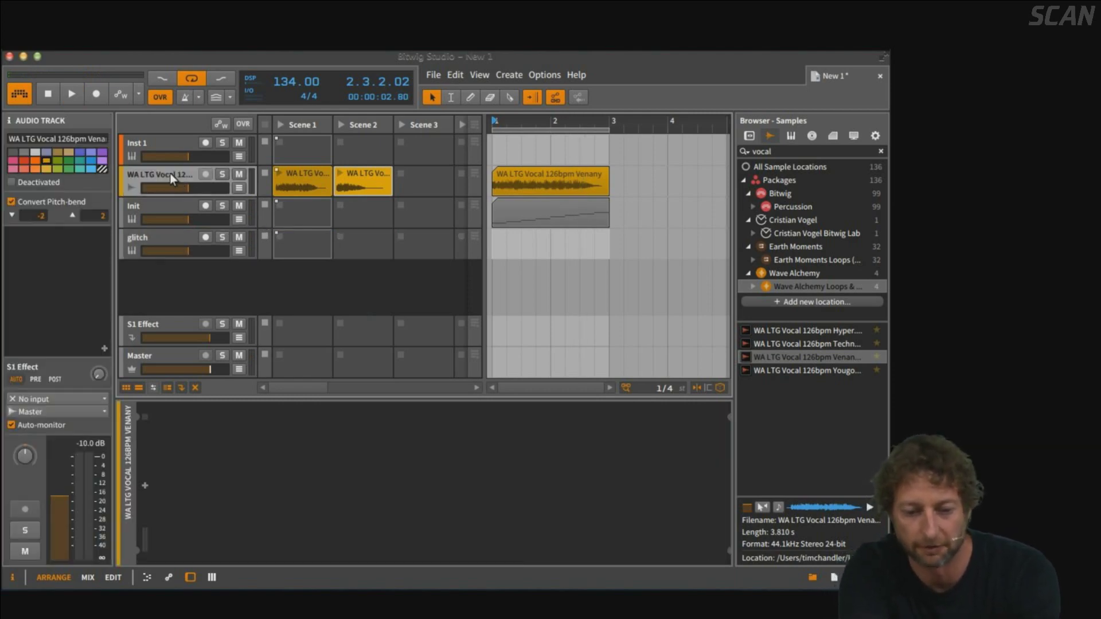
double_click(183, 484)
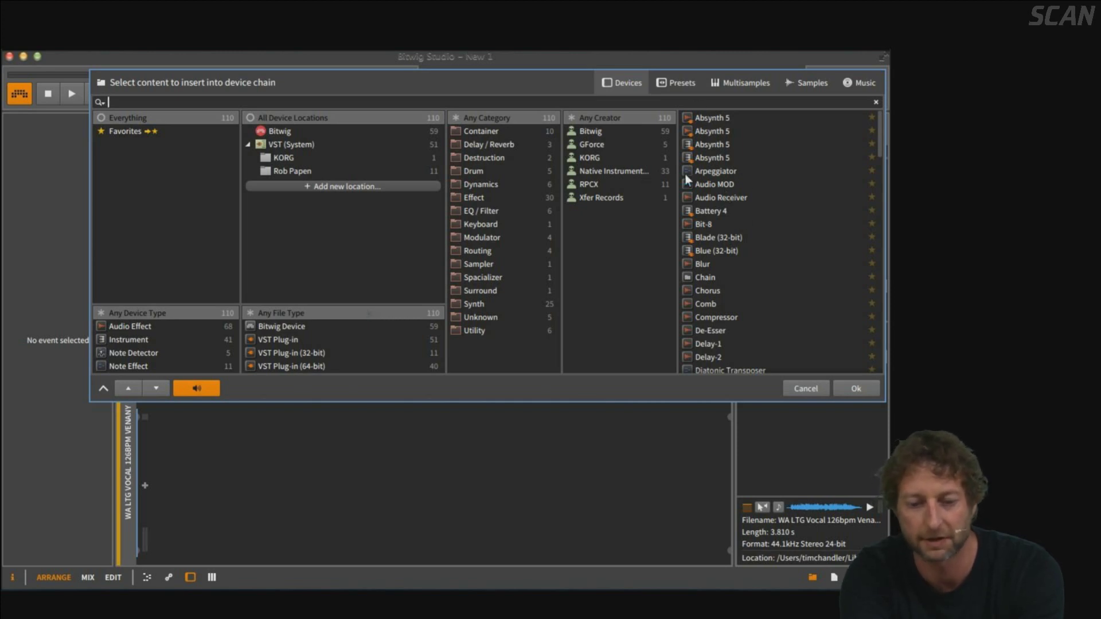
text(not)
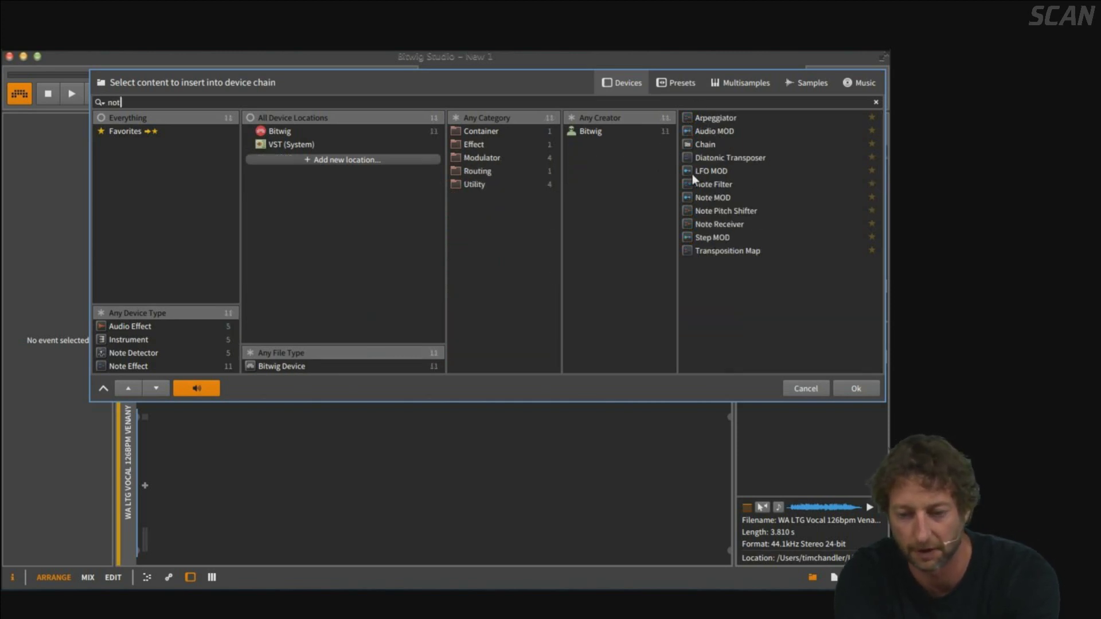
text(e)
double_click(714, 195)
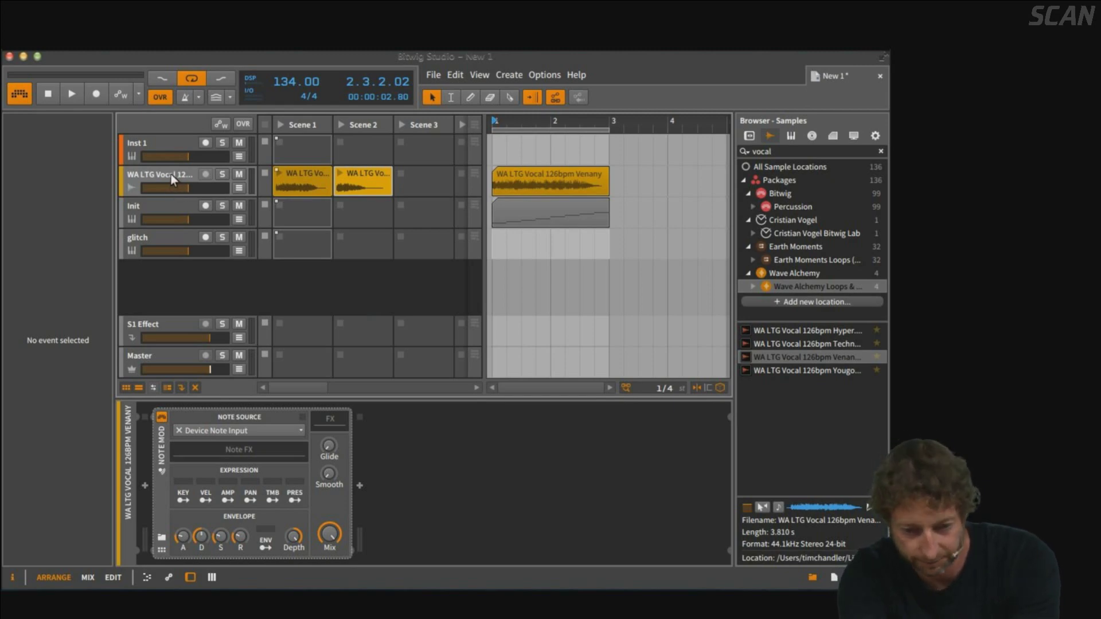
Set the Note MOD's note source to the glitch track and arm that track for recording.
click(201, 434)
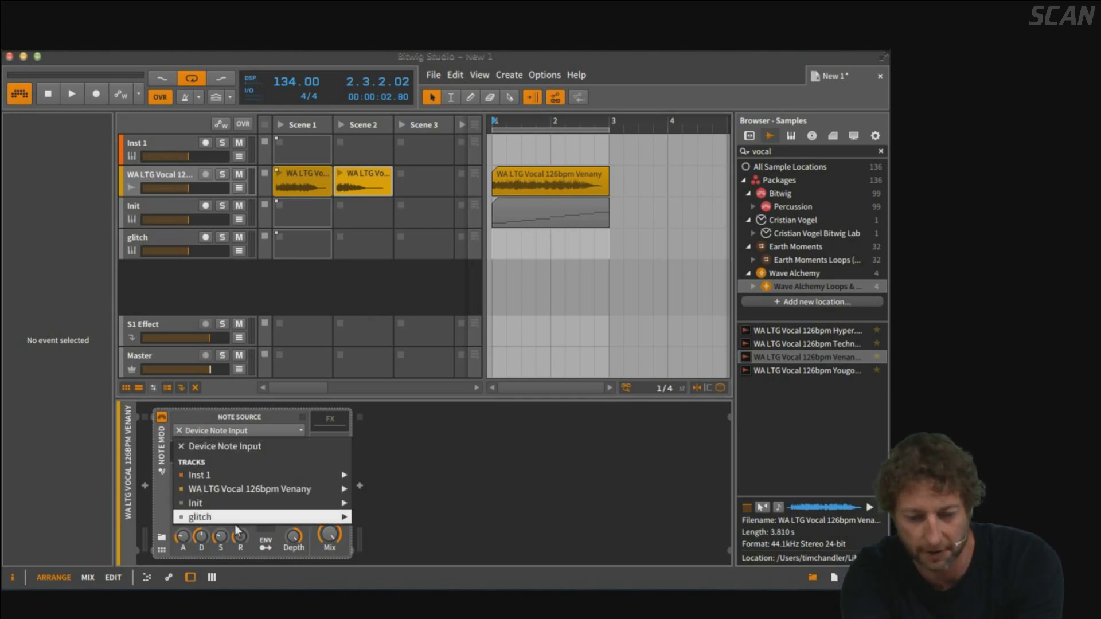
mouse_move(239, 519)
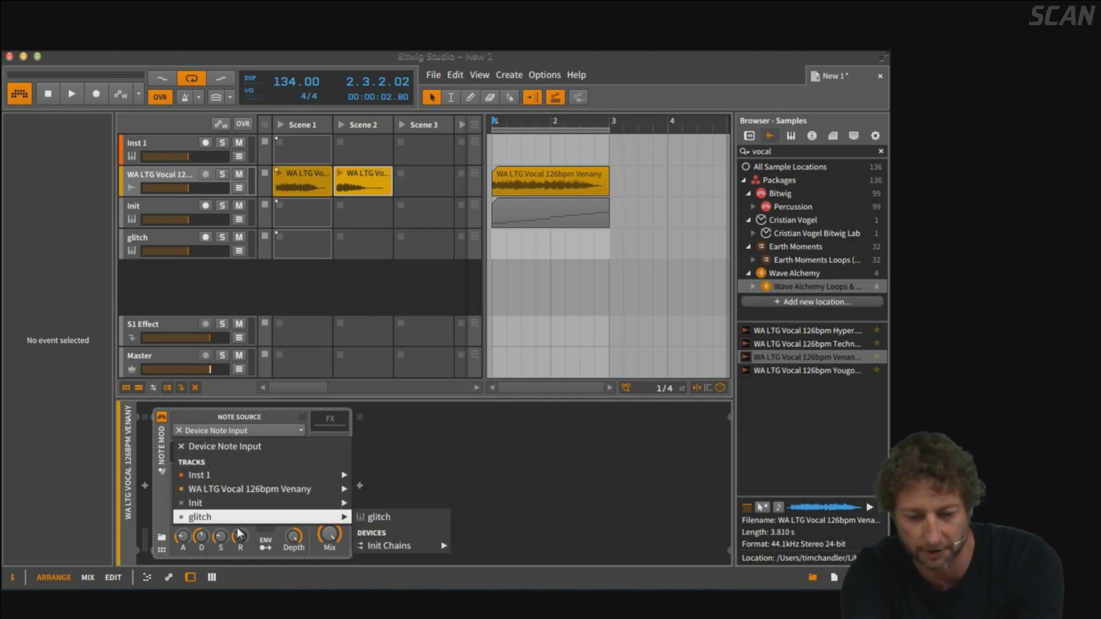
click(383, 518)
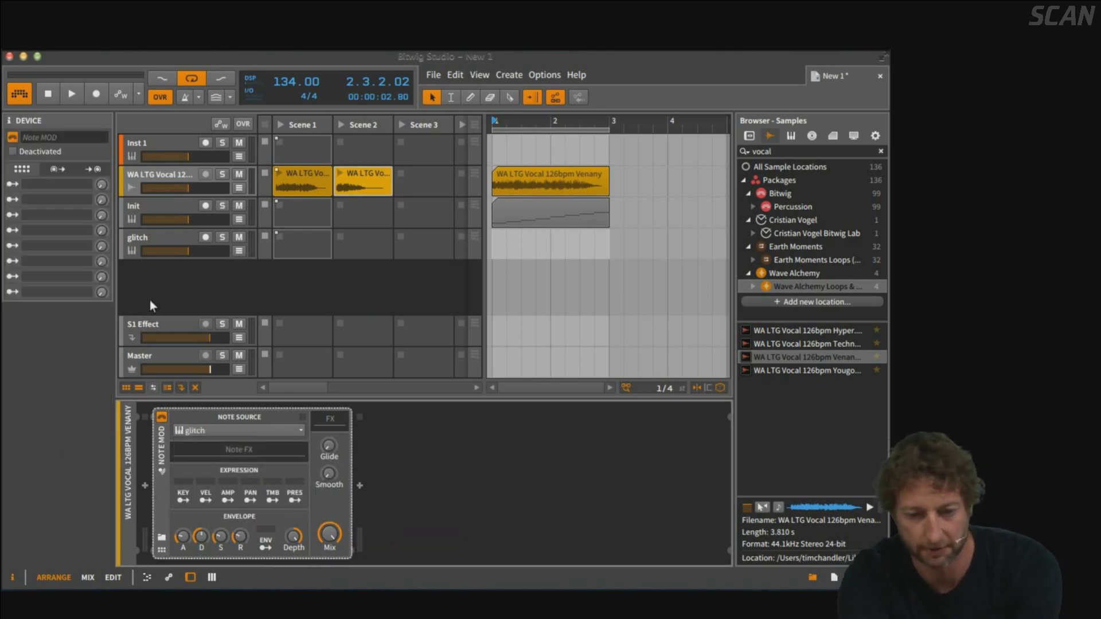
click(203, 238)
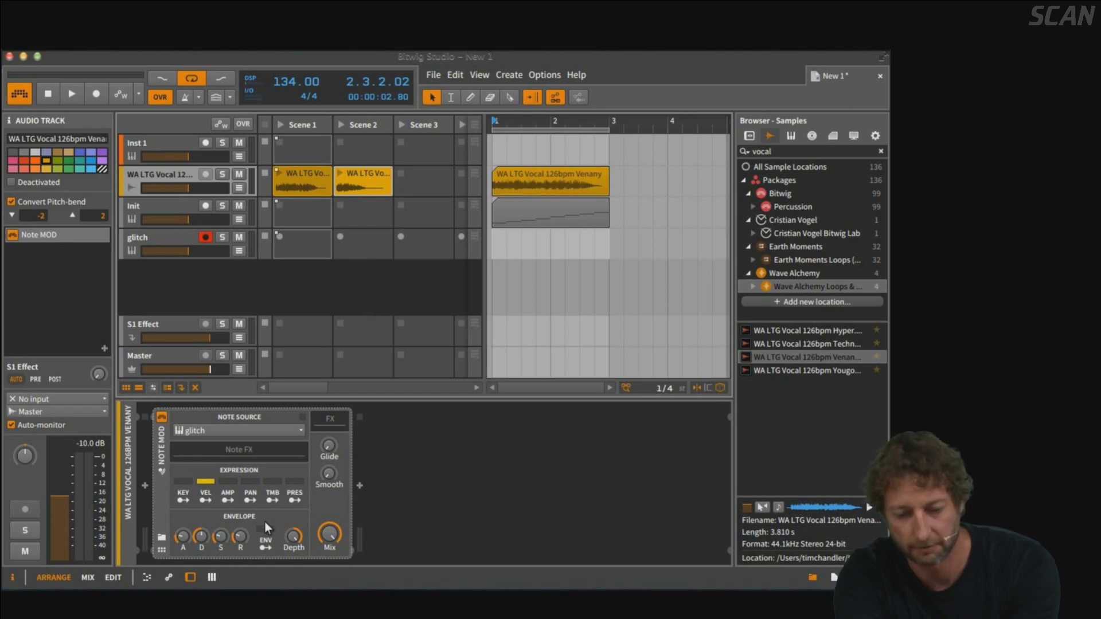
Shape the Note MOD envelope with minimal attack, decay and release and a high sustain.
click(181, 533)
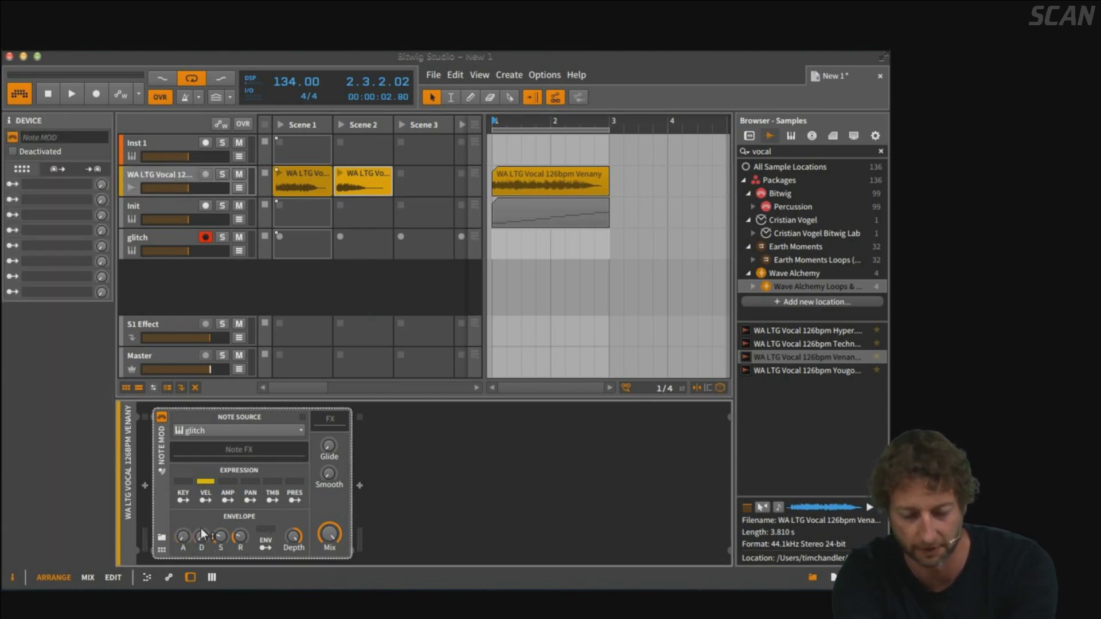
click(218, 533)
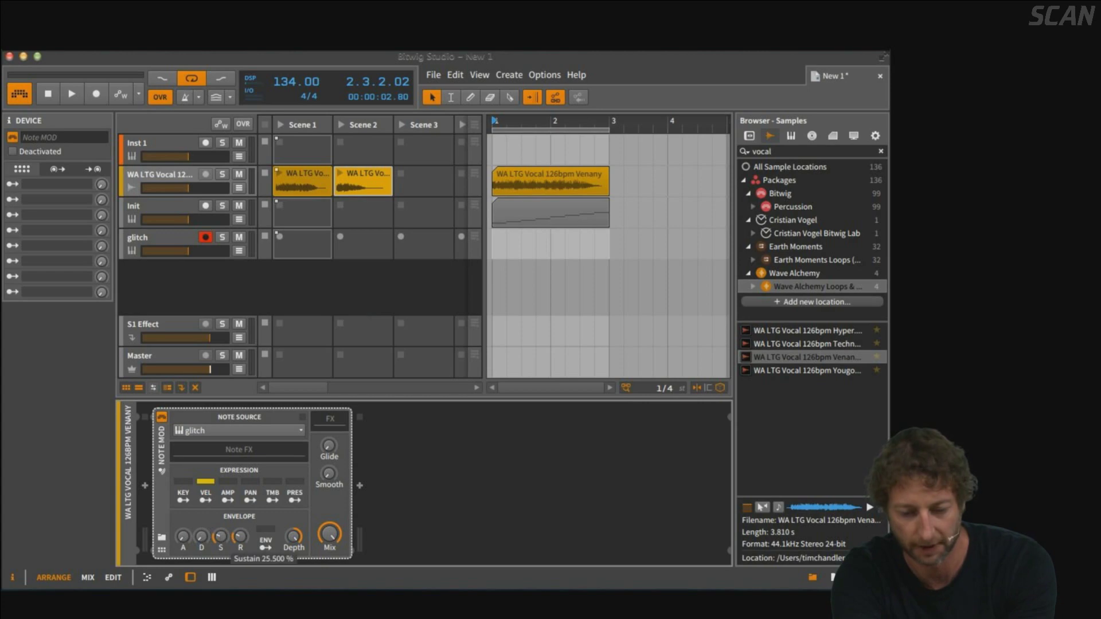
click(240, 535)
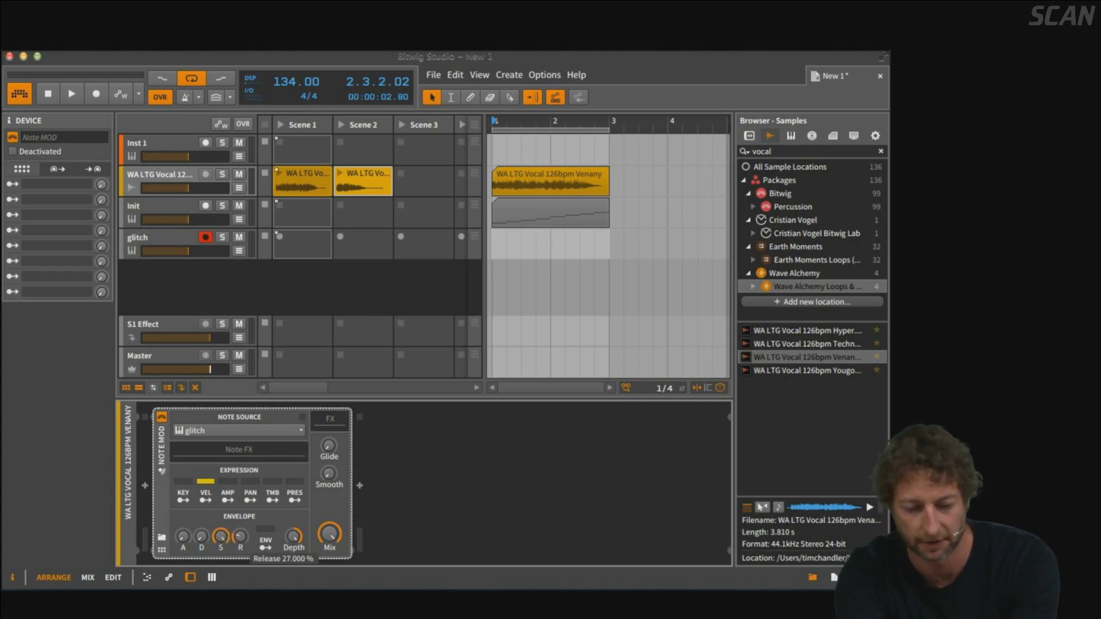
drag(240, 535, 238, 539)
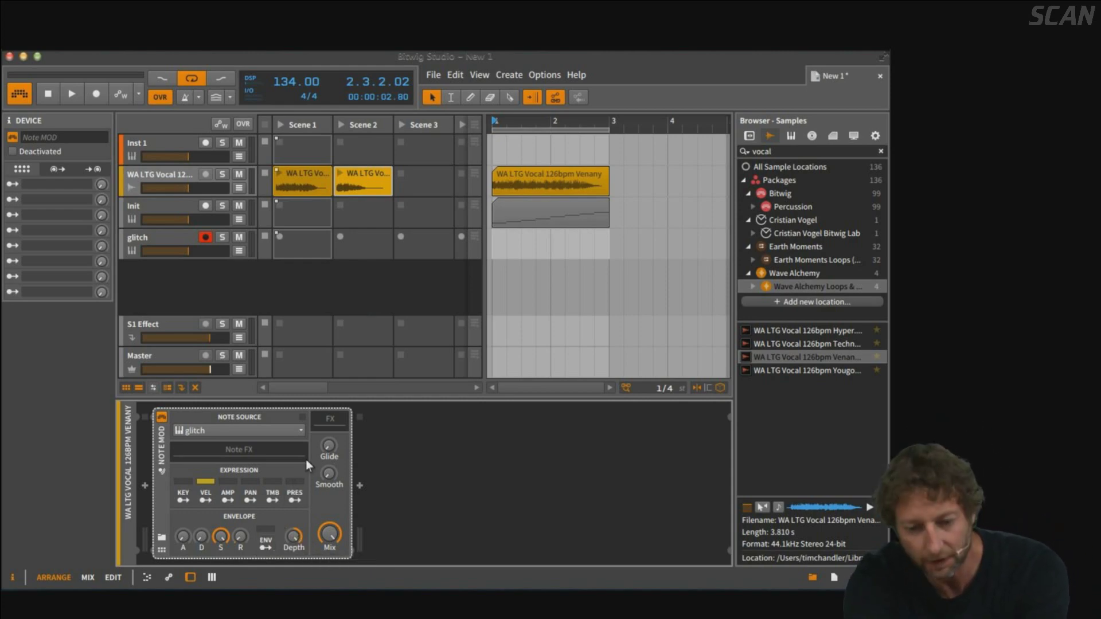
Insert a Compressor into the FX chain of the Note MOD on the vocal track.
click(325, 427)
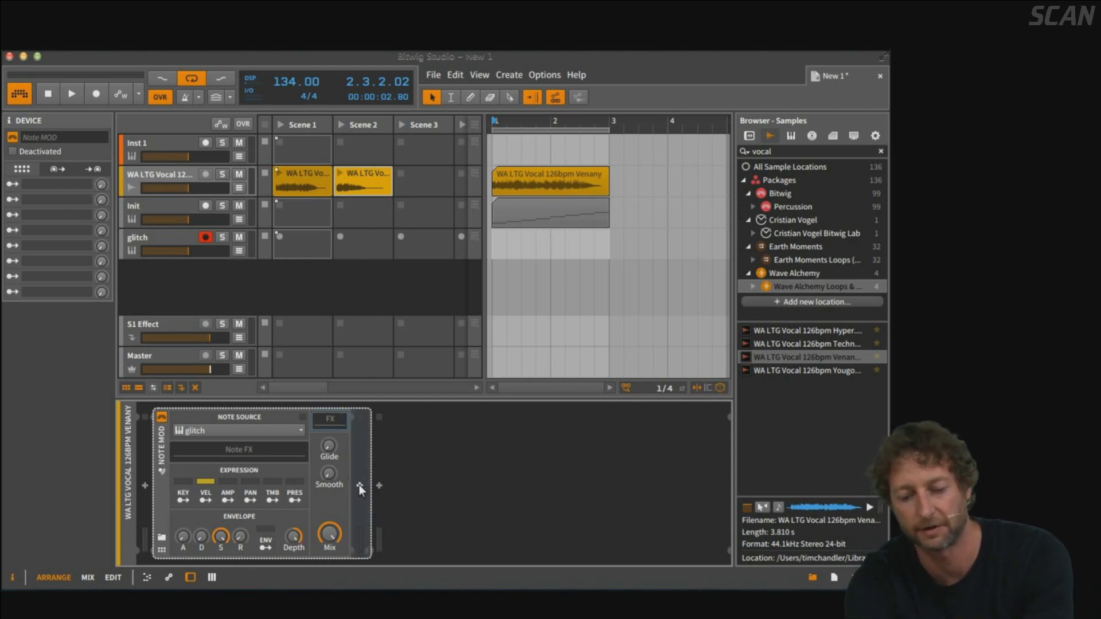
click(360, 486)
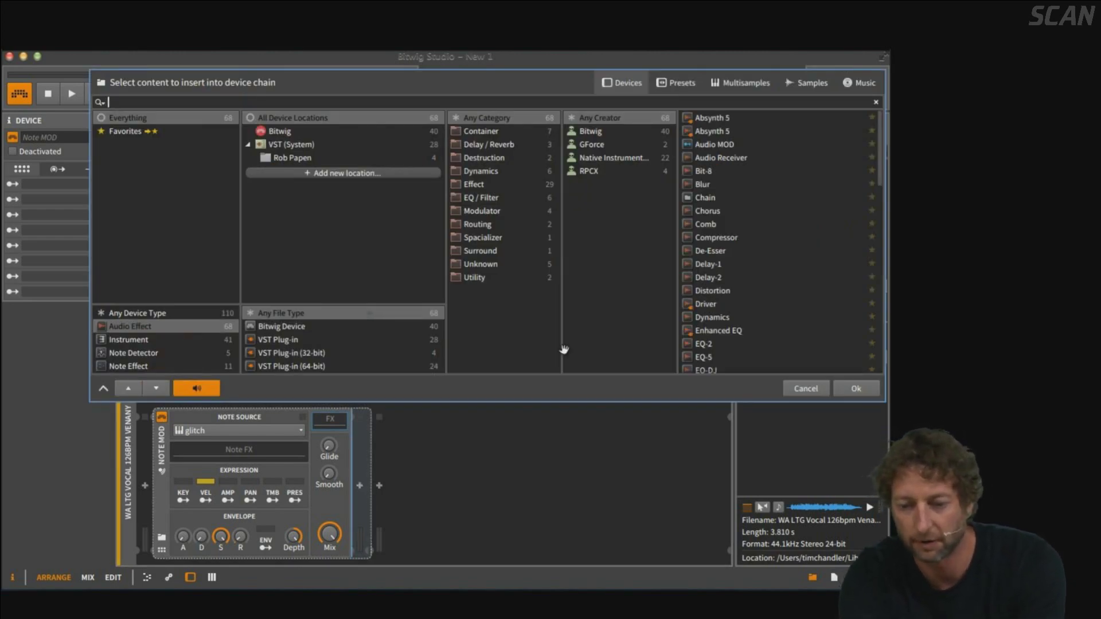
text(com)
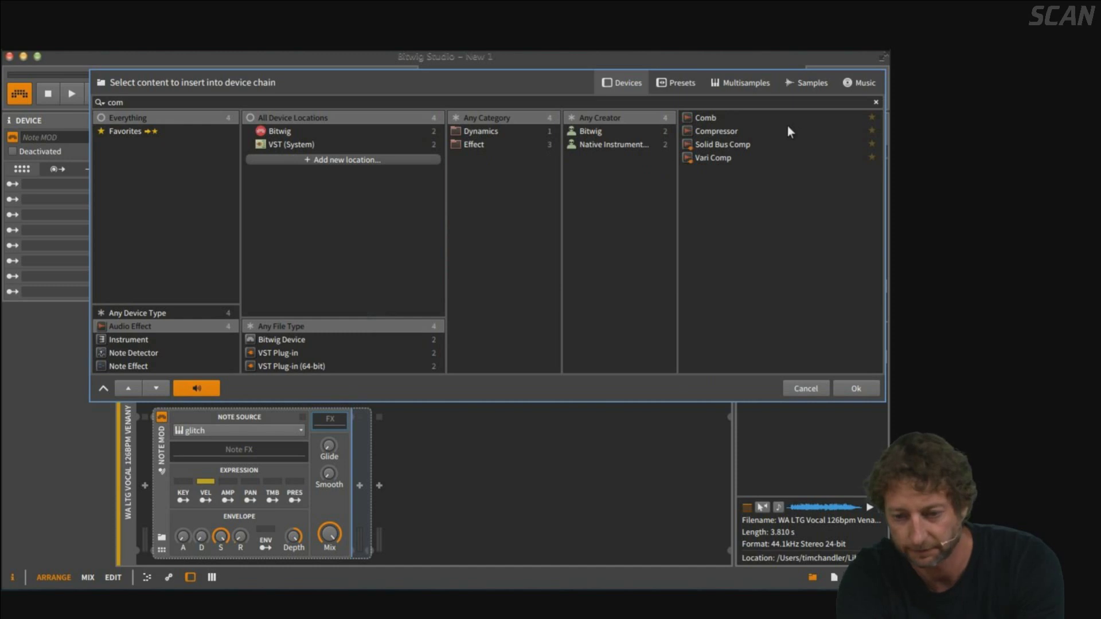
double_click(712, 131)
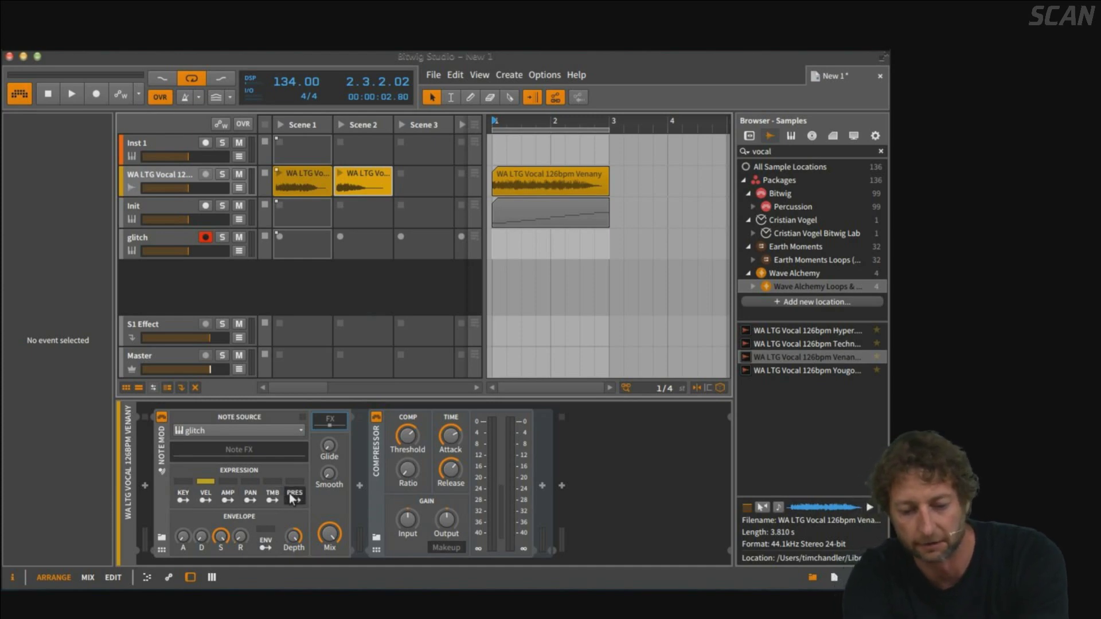
Assign the Note MOD's envelope to modulate the Compressor's threshold downwards.
click(265, 543)
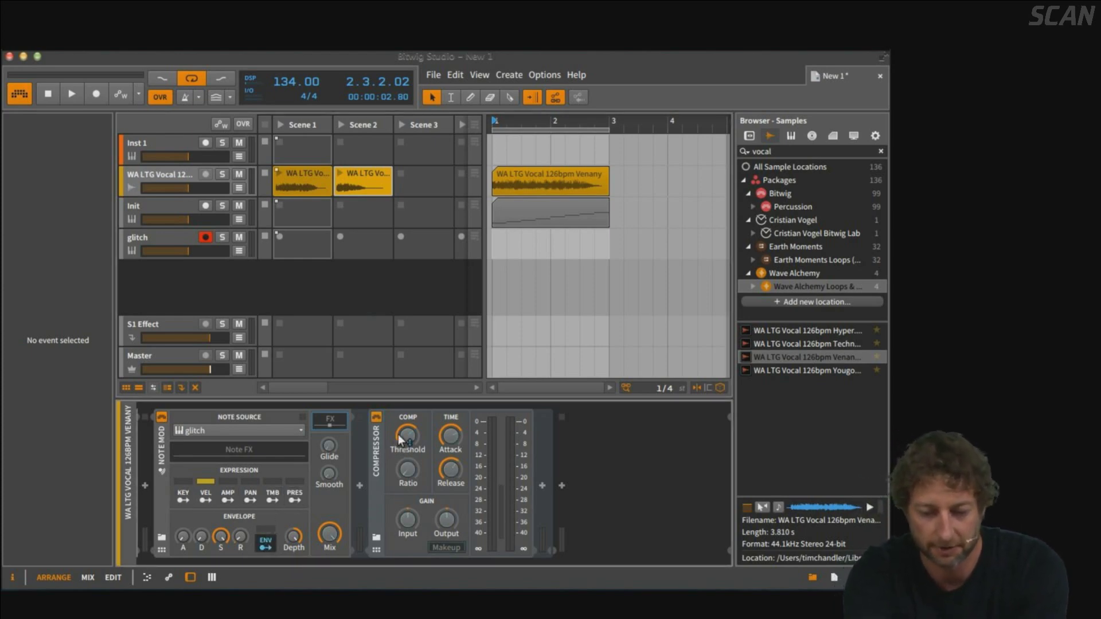
mouse_move(408, 436)
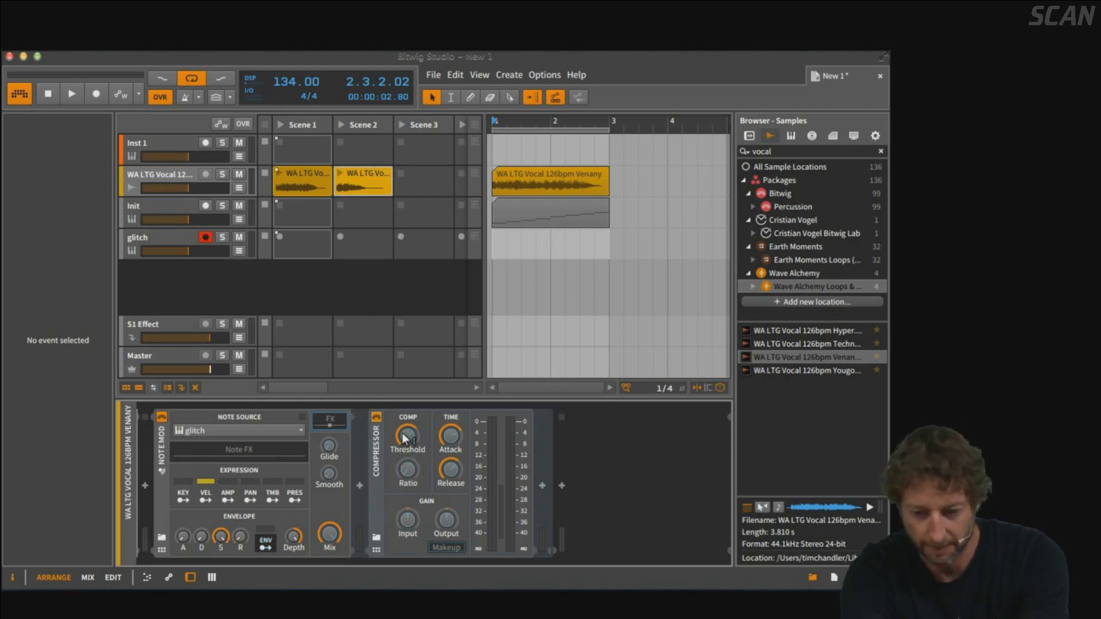
drag(401, 432, 401, 461)
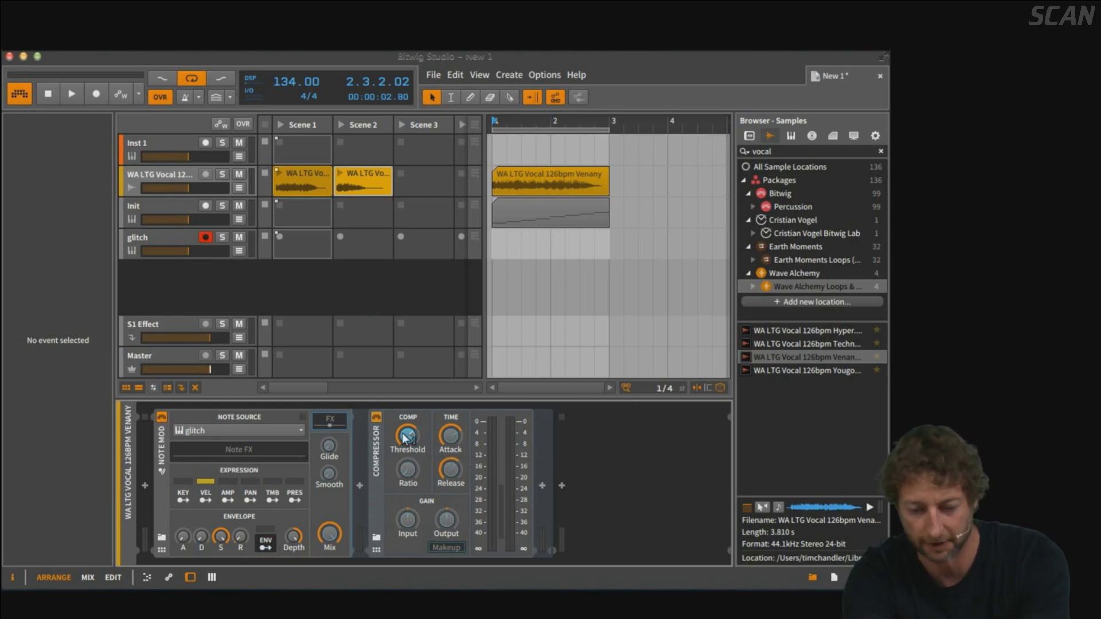
End the envelope assignment, set the Compressor's ratio high, and audition the arrangement.
click(266, 543)
mouse_move(408, 469)
mouse_down()
mouse_move(408, 441)
mouse_move(406, 473)
mouse_up()
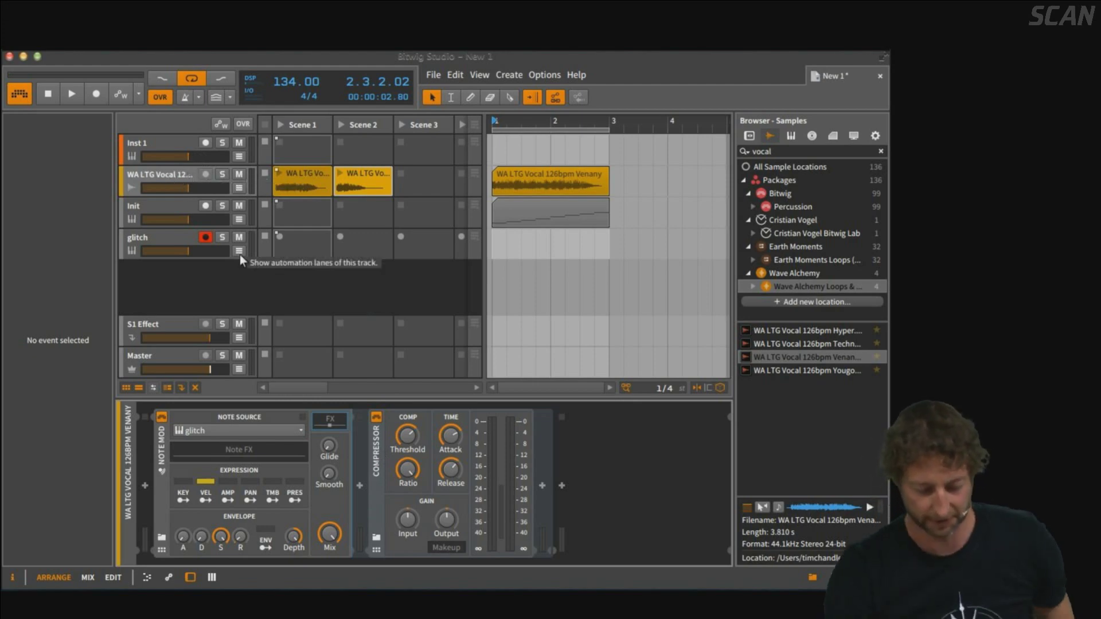
key(space)
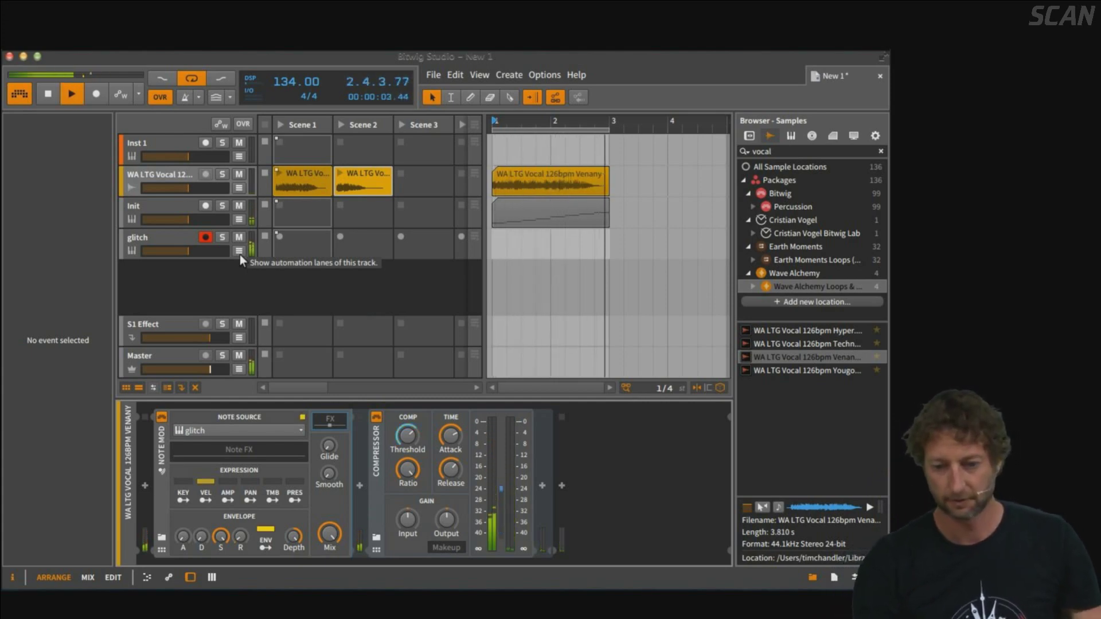
key(space)
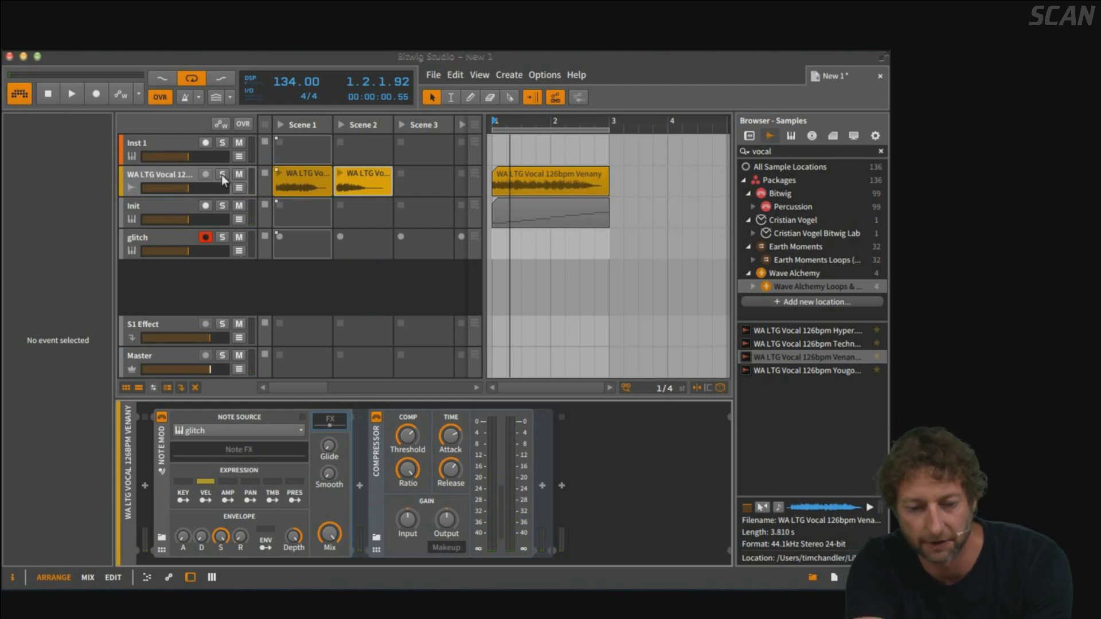
Copy the vocal track's Note MOD behind the Sampler on the Init track, and audition the arrangement with the glitch track armed.
click(170, 205)
click(163, 172)
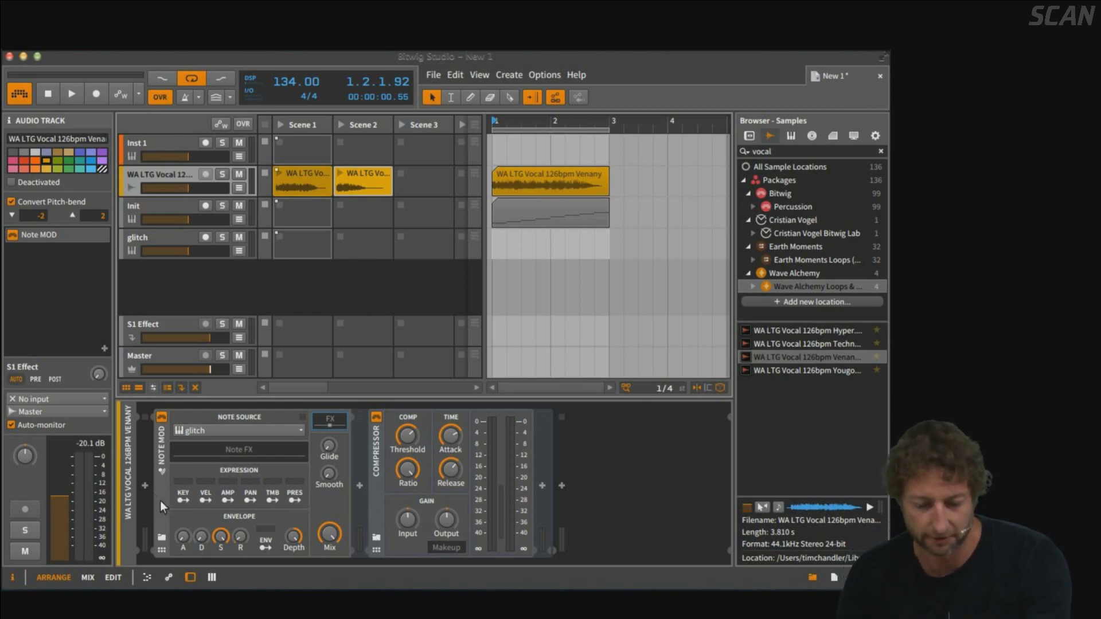
drag(160, 500, 719, 491)
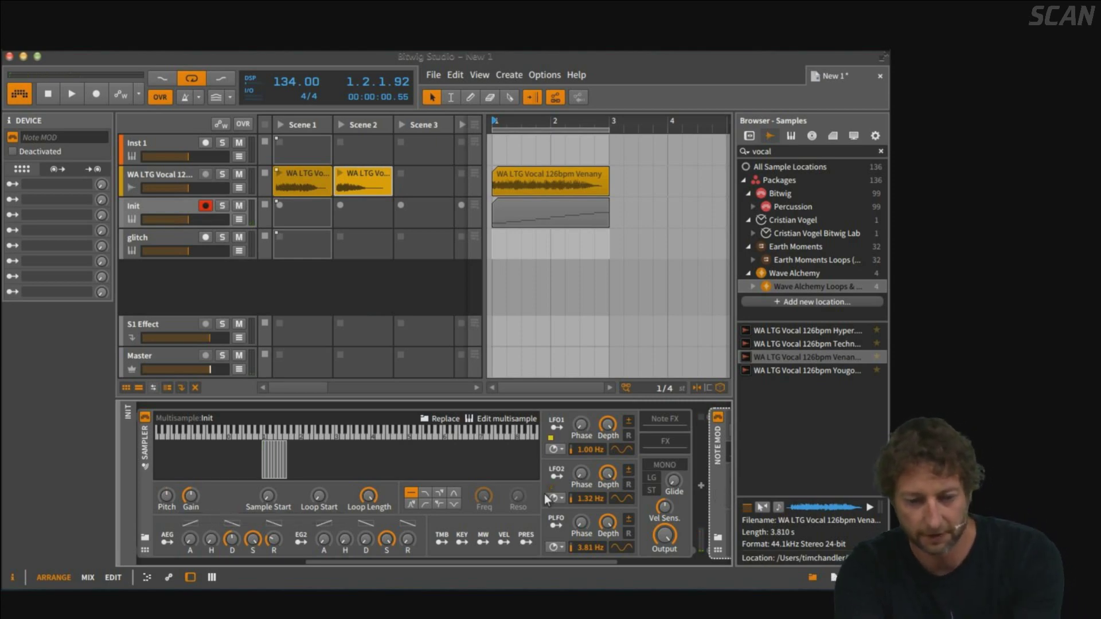
click(173, 246)
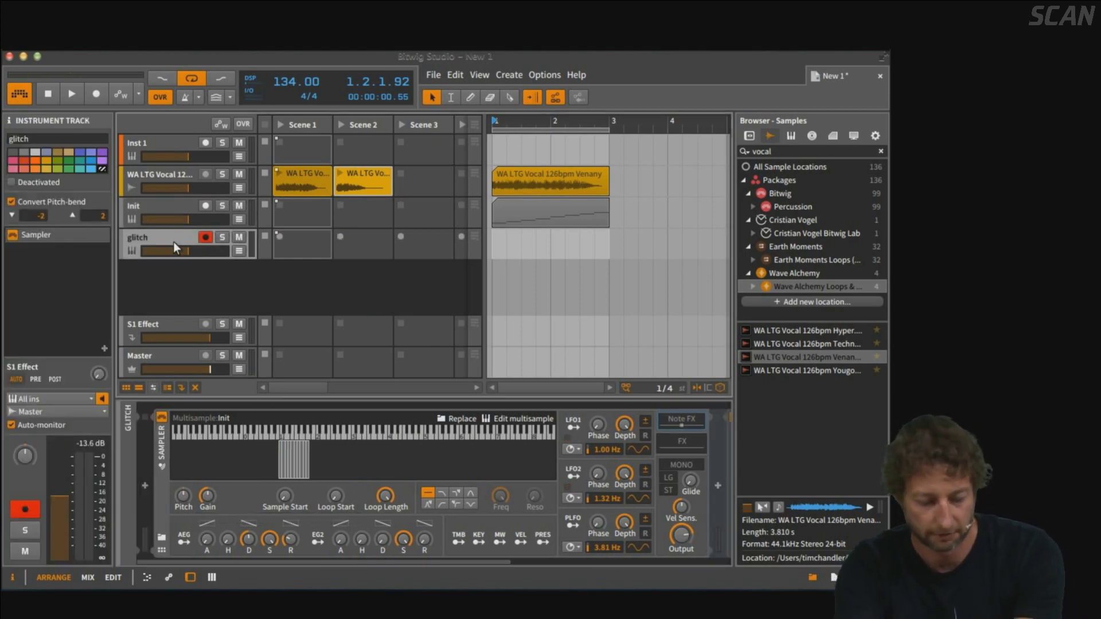
key(space)
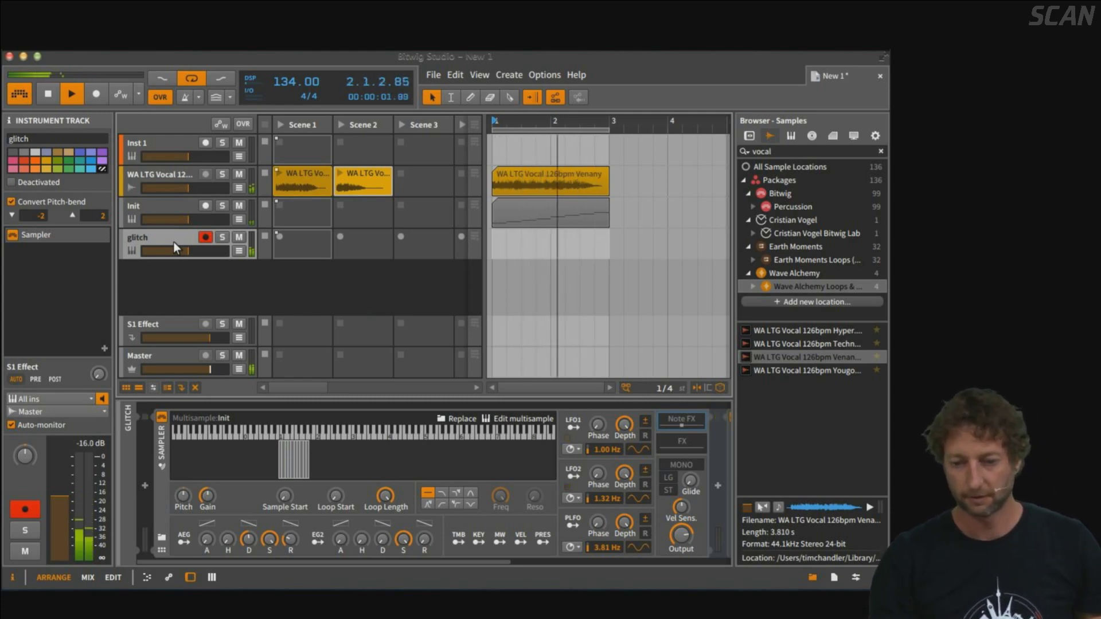
key(space)
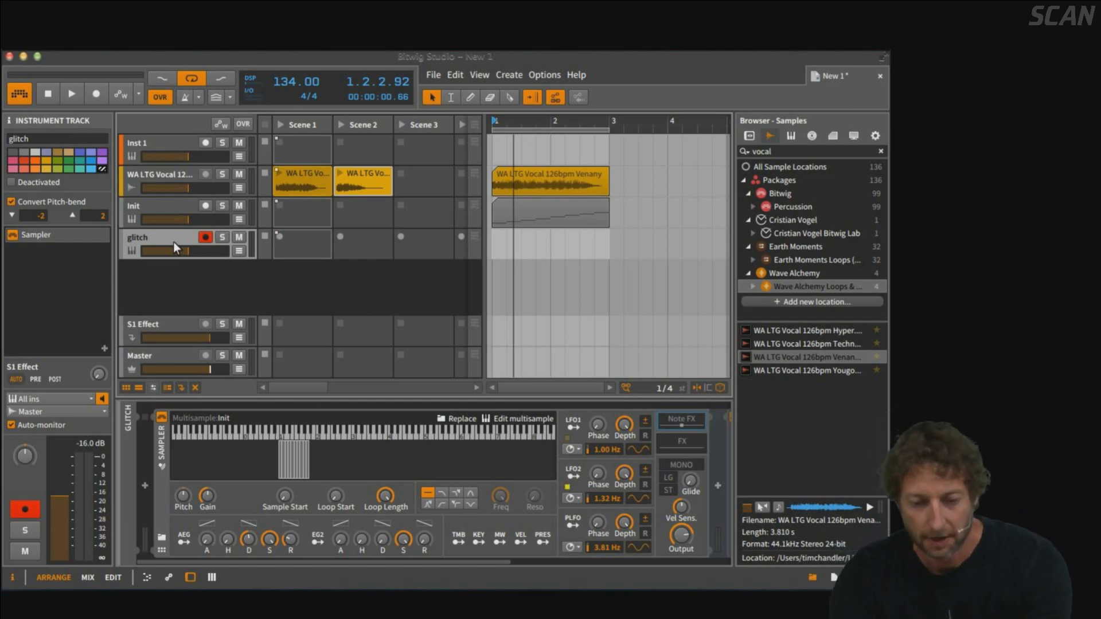
Group the WA LTG Vocal, Init and glitch tracks into one group track.
click(162, 170)
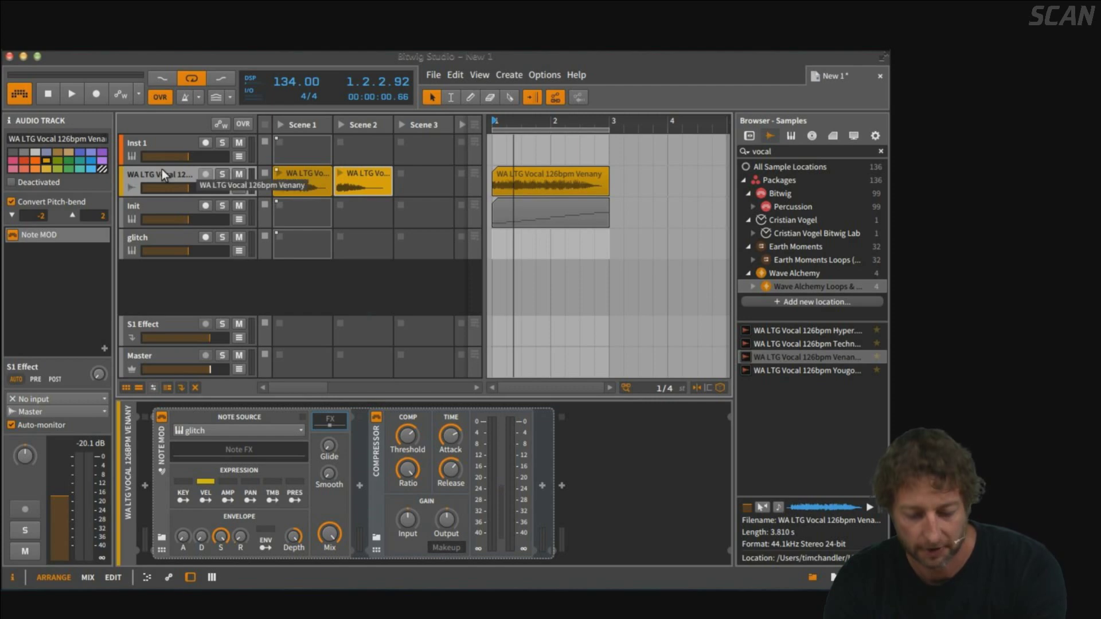
shift+click(165, 236)
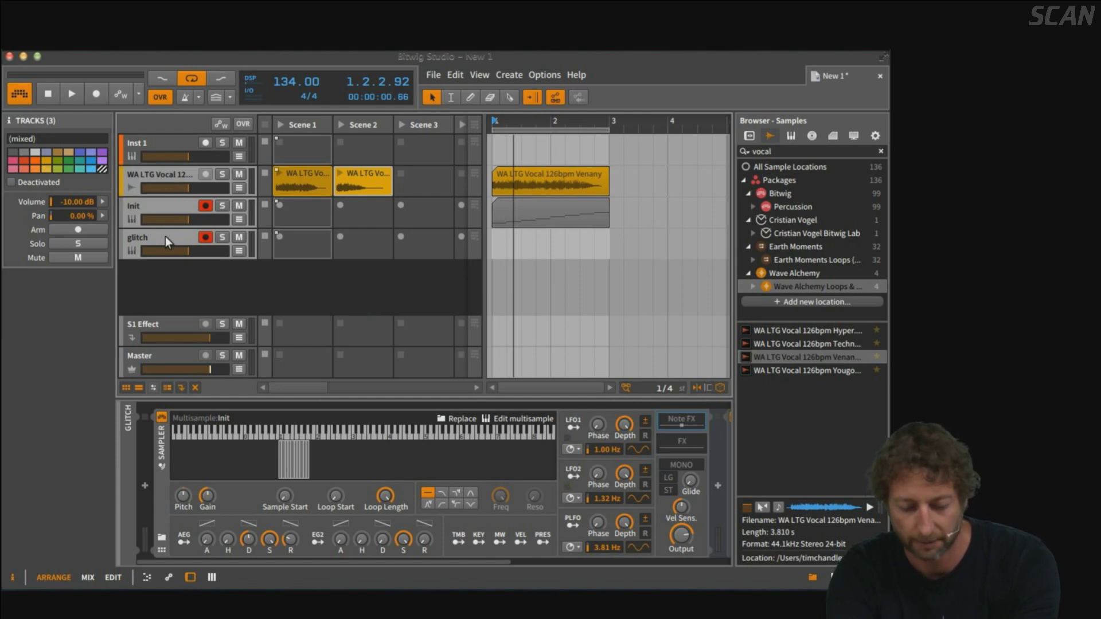
key(super+g)
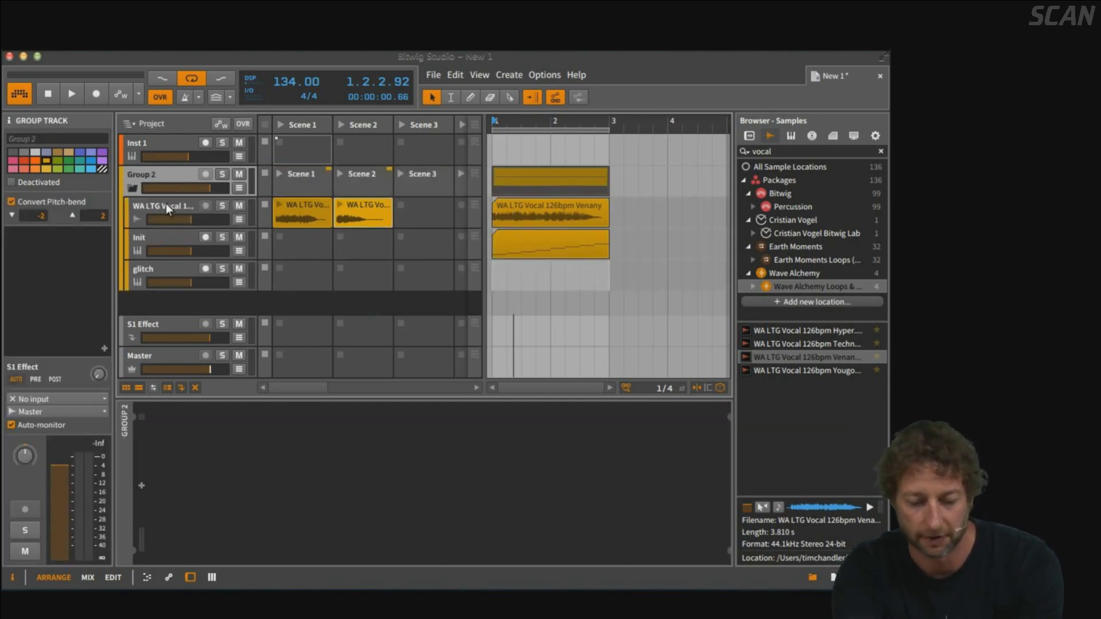
click(171, 235)
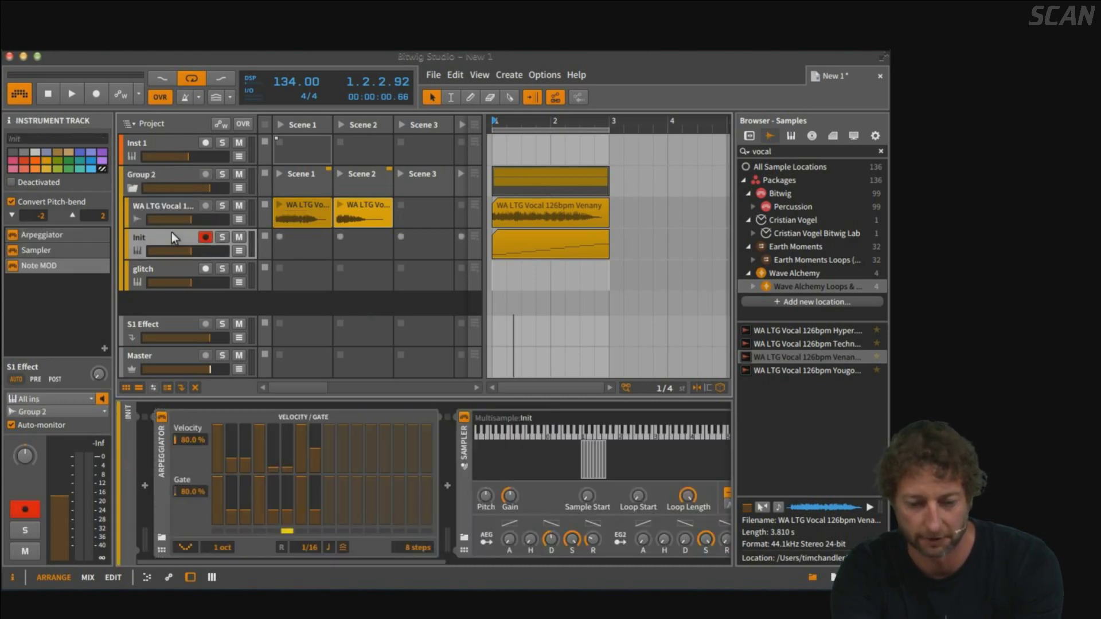
right_click(171, 232)
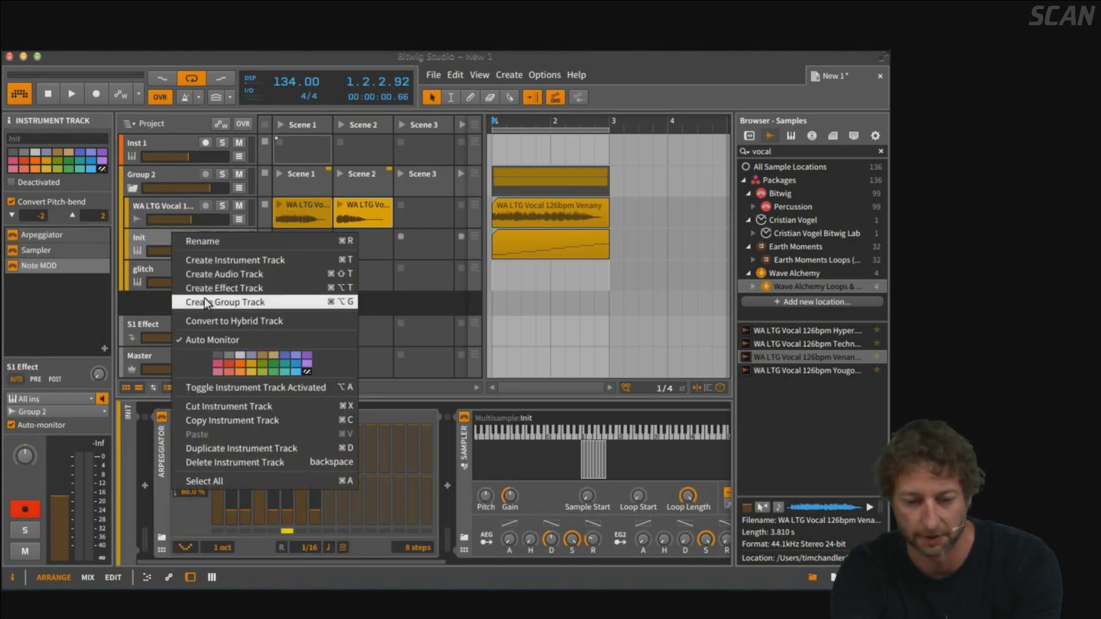
click(178, 137)
Rename the new group track to vocals.
click(166, 171)
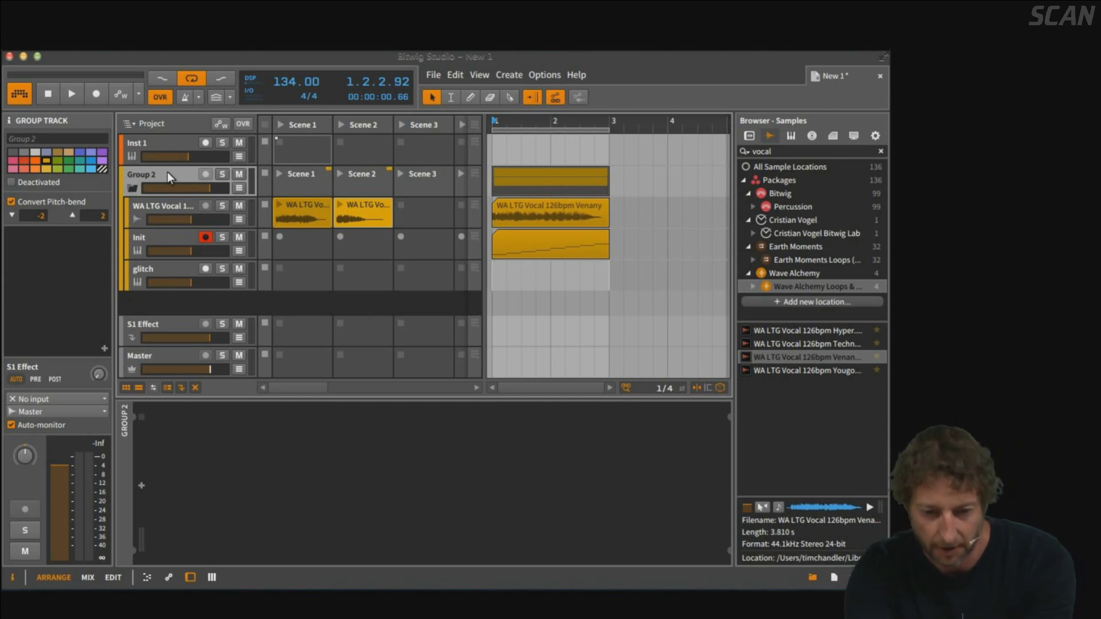
click(41, 139)
text(vocals)
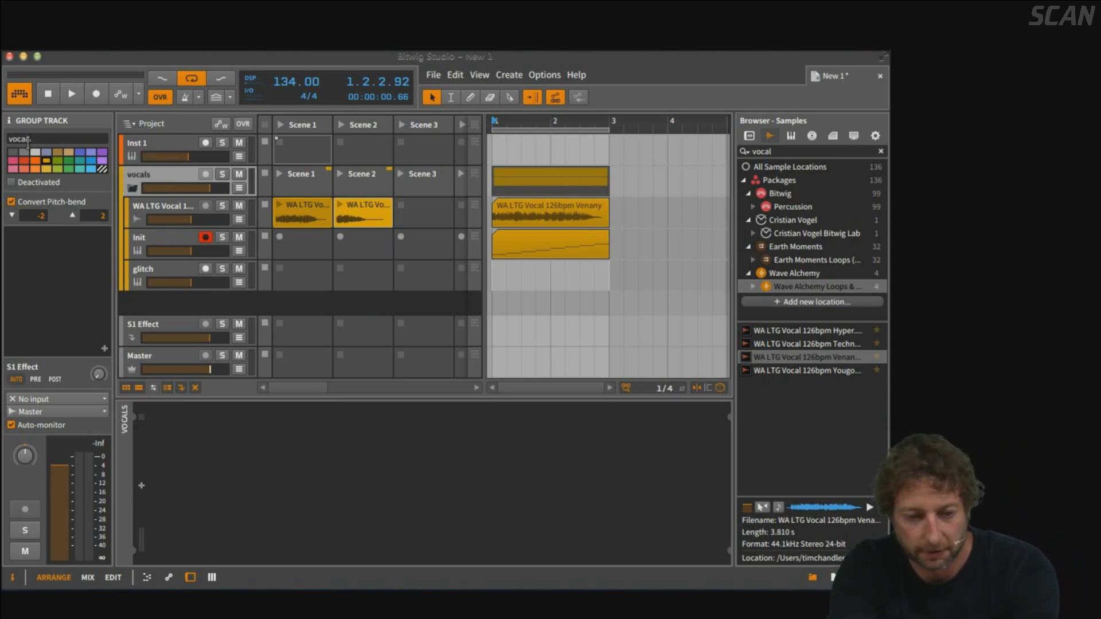
Fold and unfold the vocals group track to view its contents, and launch the group's Scene 2.
click(131, 188)
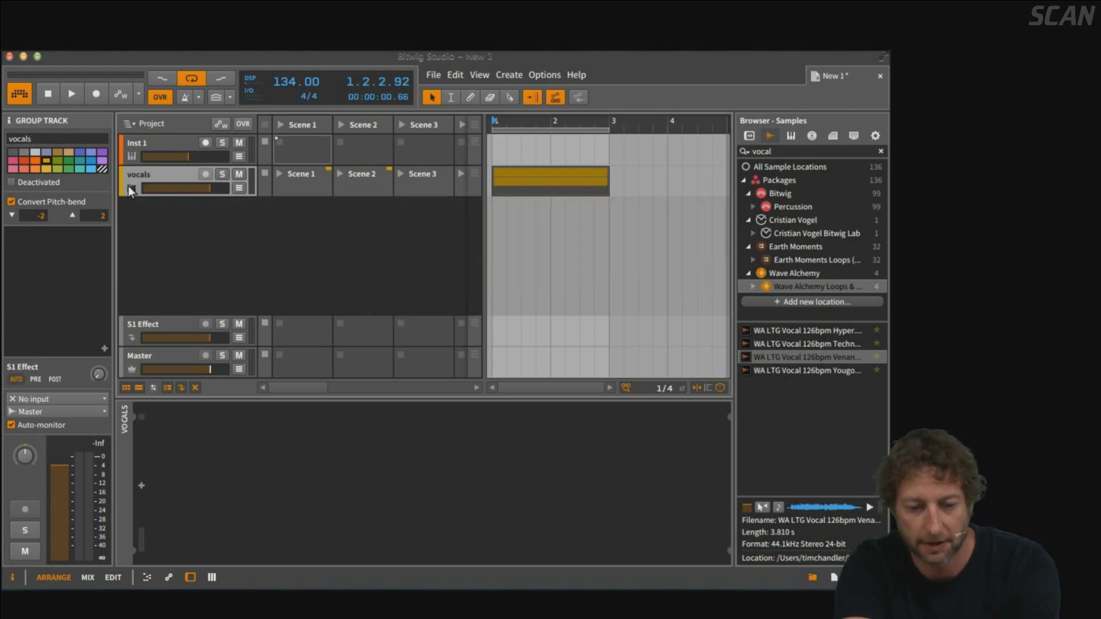
click(130, 187)
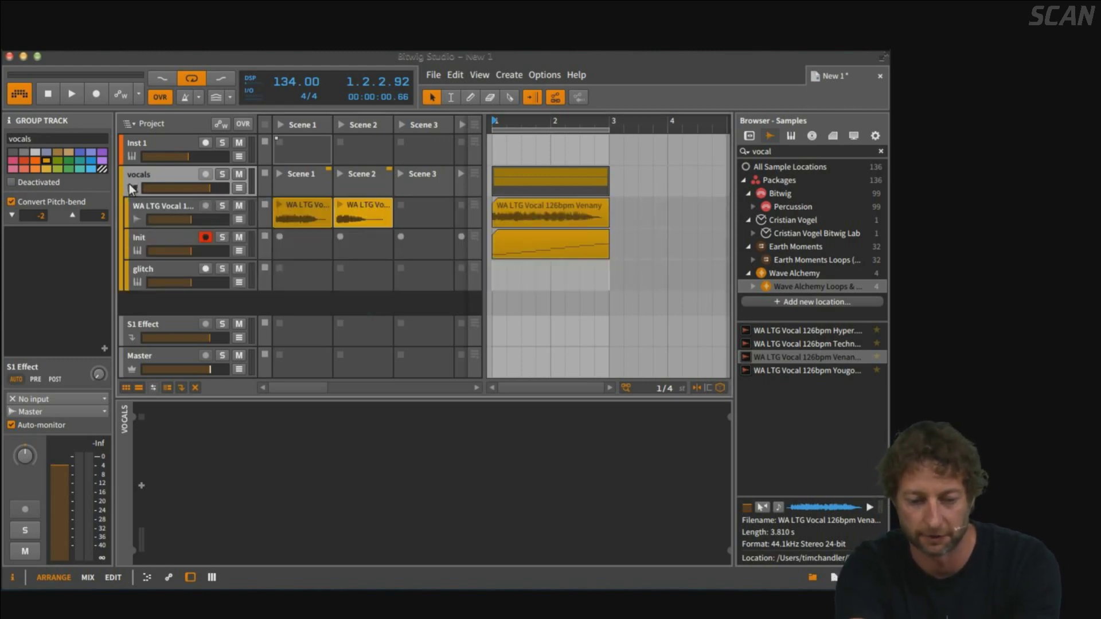
click(130, 187)
click(131, 187)
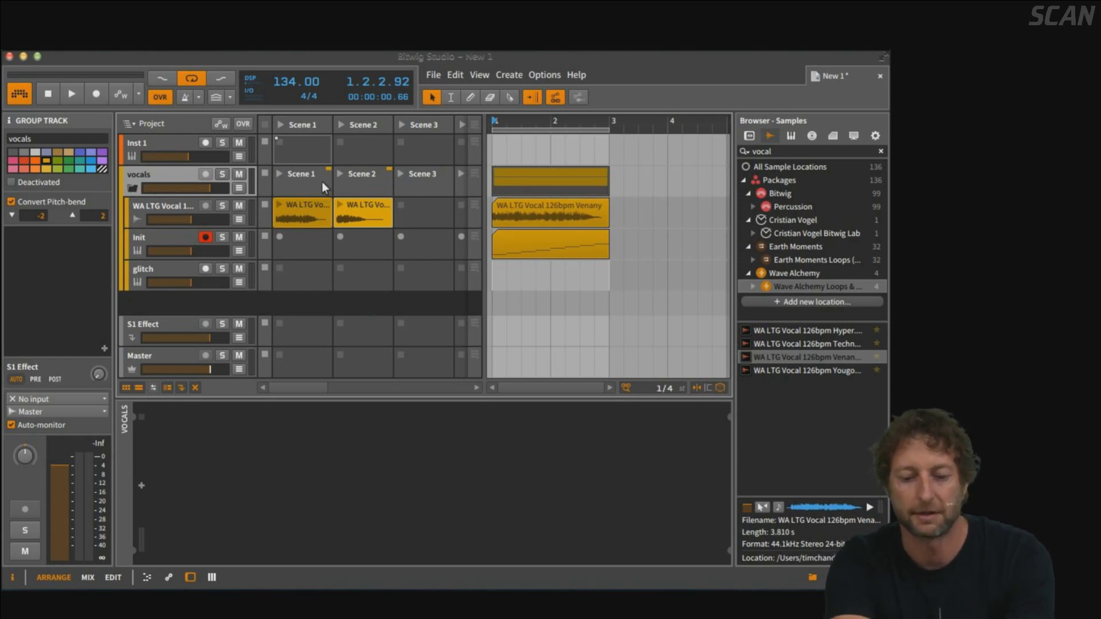
click(340, 172)
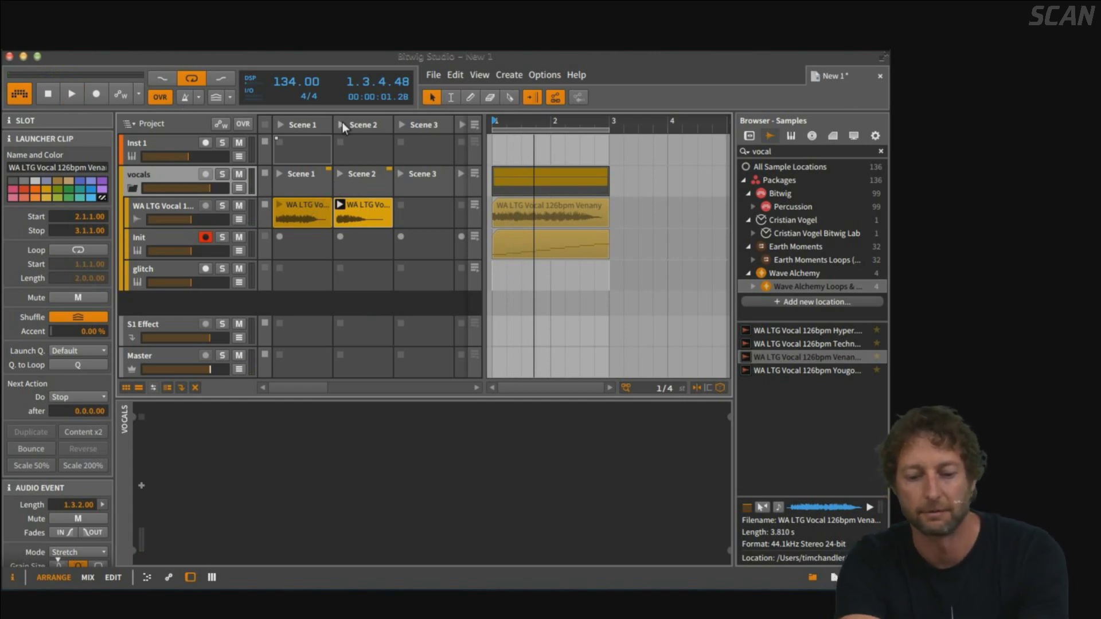
click(277, 121)
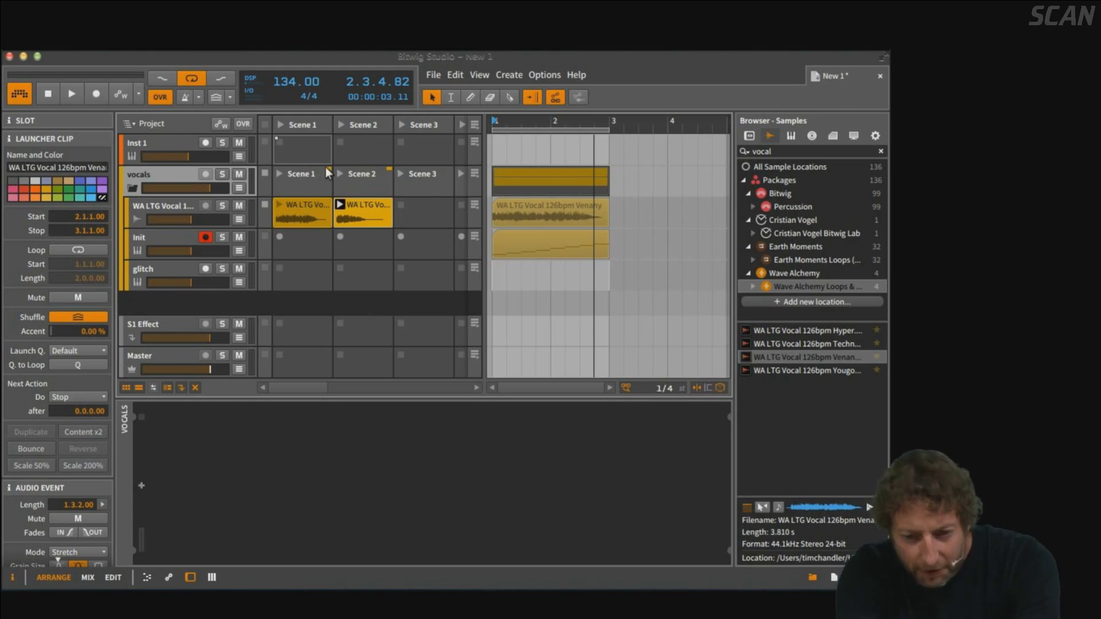
Create an empty launcher clip for Scene 1 on the Init track and move it to Scene 2.
double_click(317, 243)
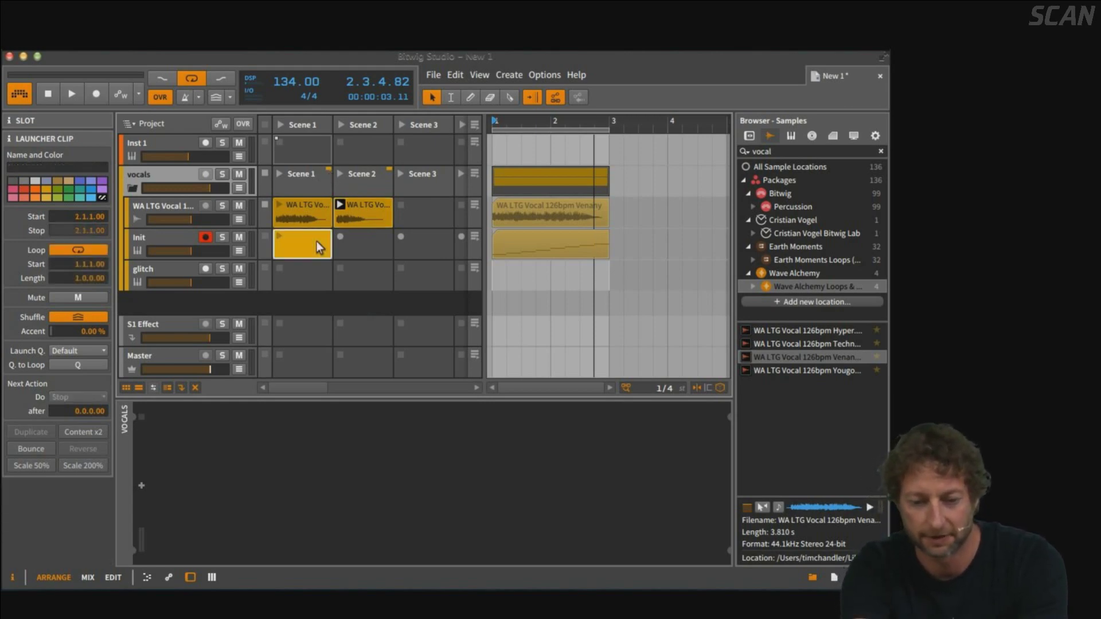
double_click(298, 247)
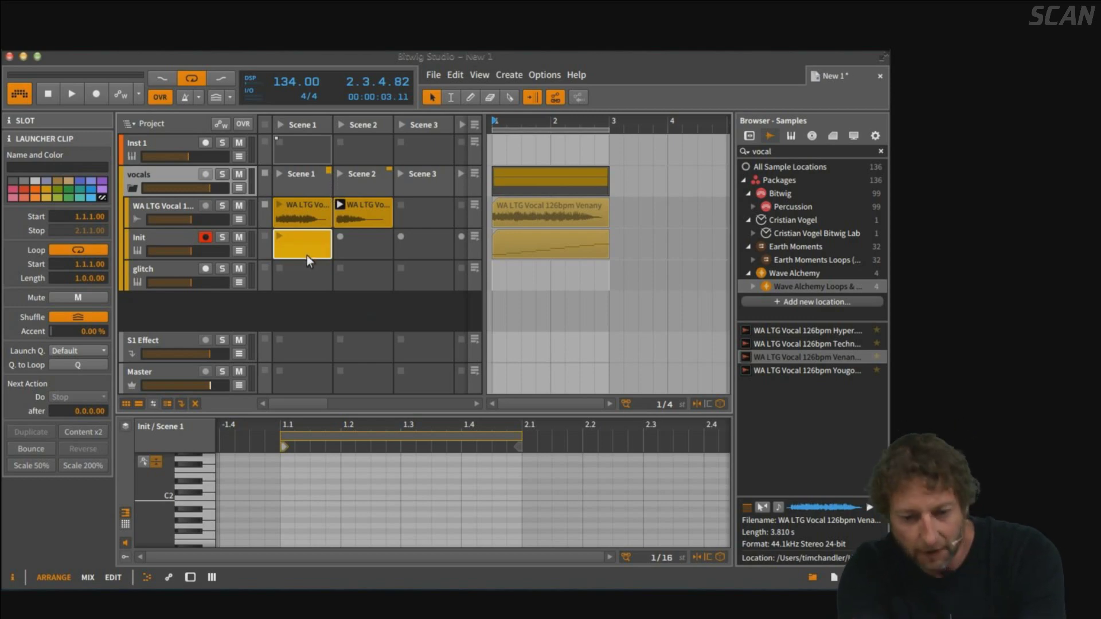
drag(308, 256, 353, 253)
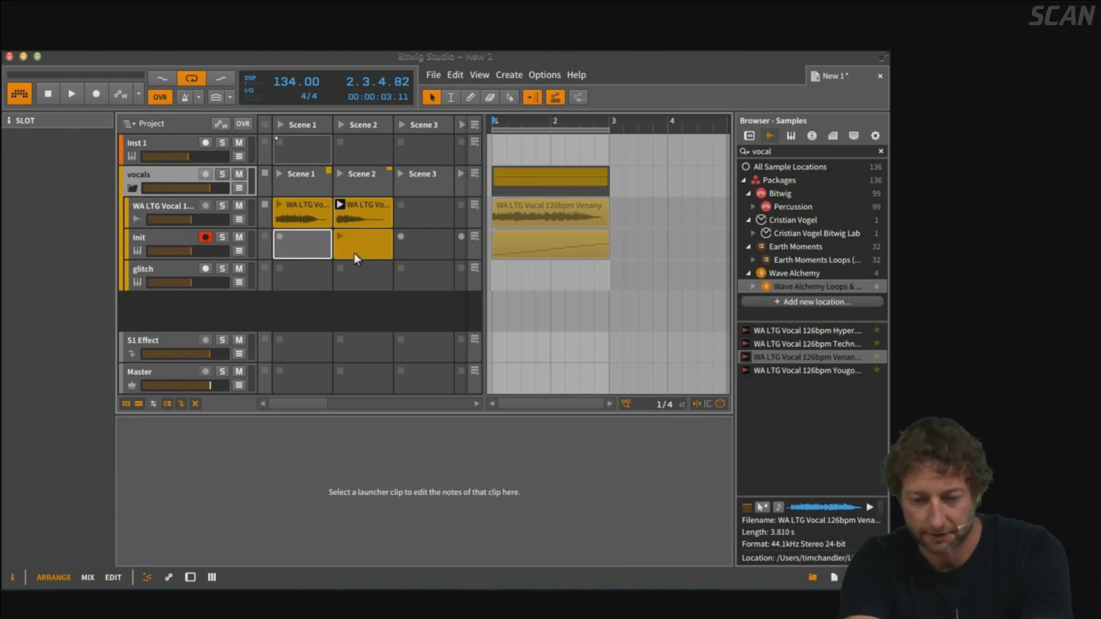
click(377, 185)
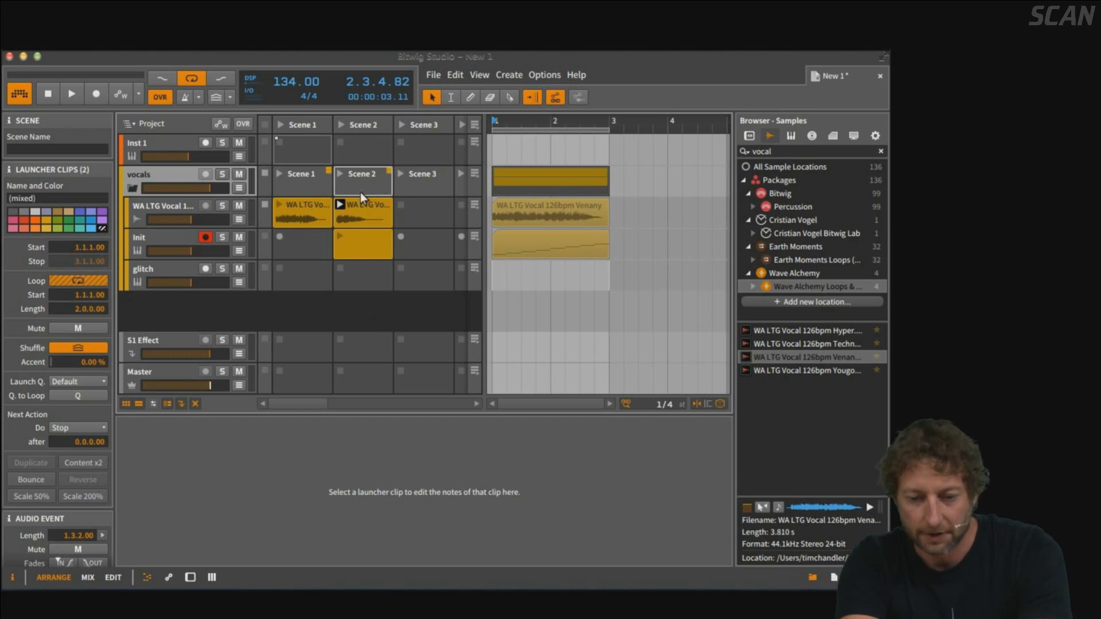
click(308, 187)
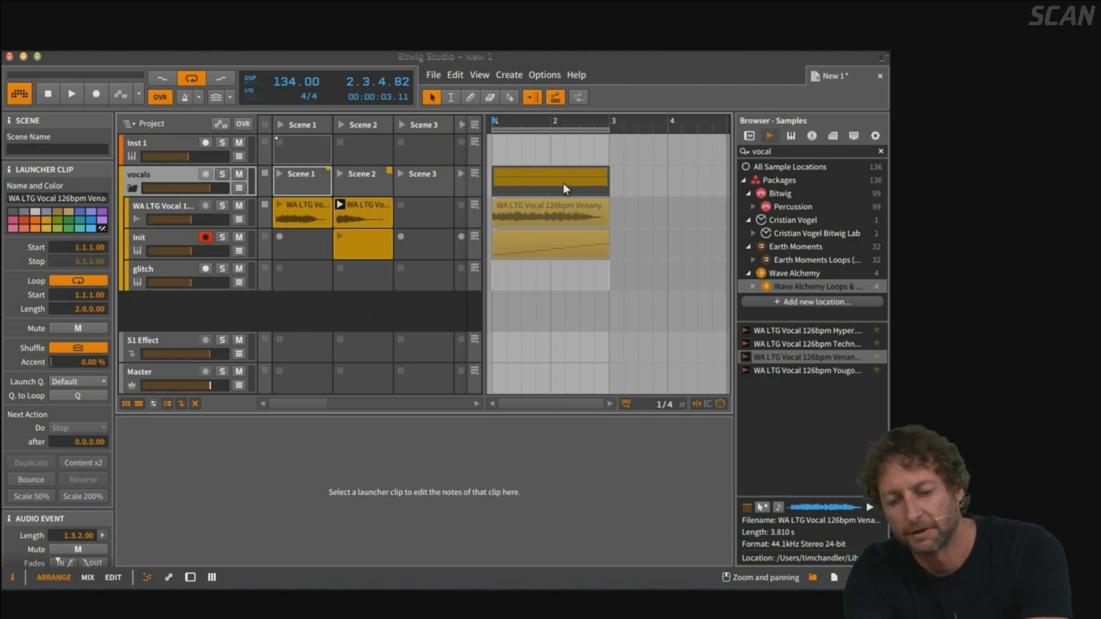
Shorten the Init track's arranger clip to one bar and enable its loop.
click(563, 240)
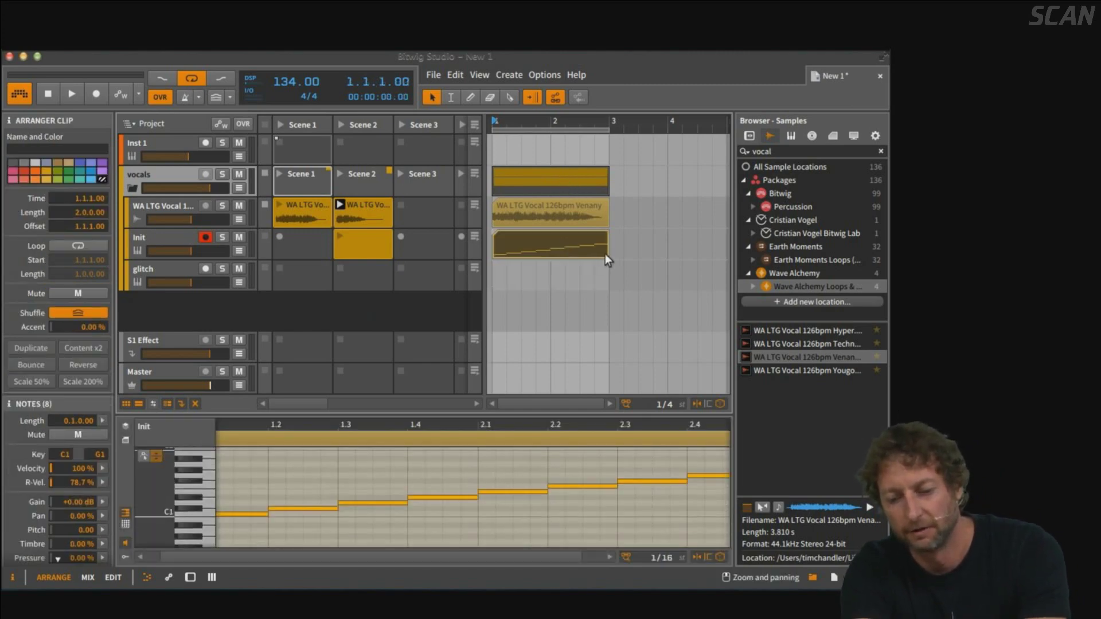
drag(605, 254, 550, 253)
key(ctrl+l)
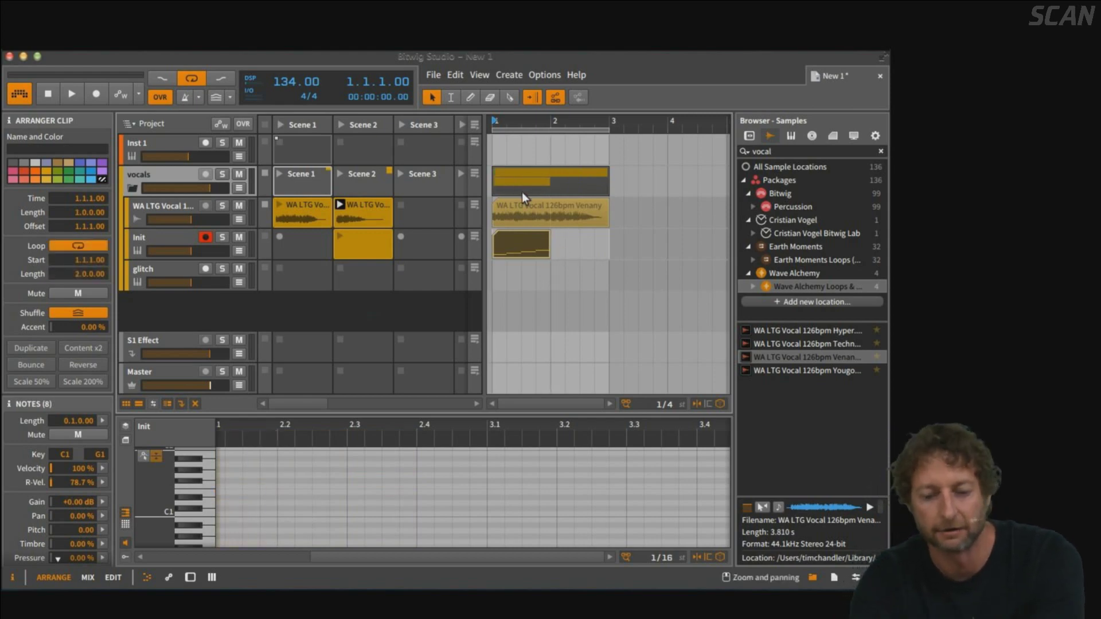
click(138, 188)
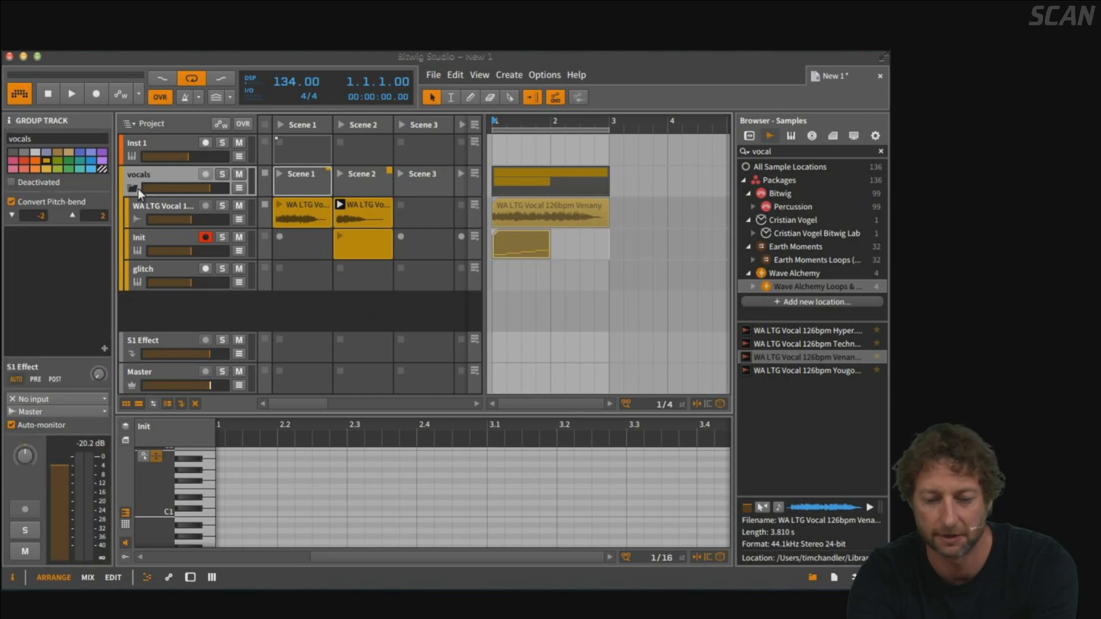
Fold and unfold the vocals group, and extend the Init track's arranger clip to two bars.
click(137, 189)
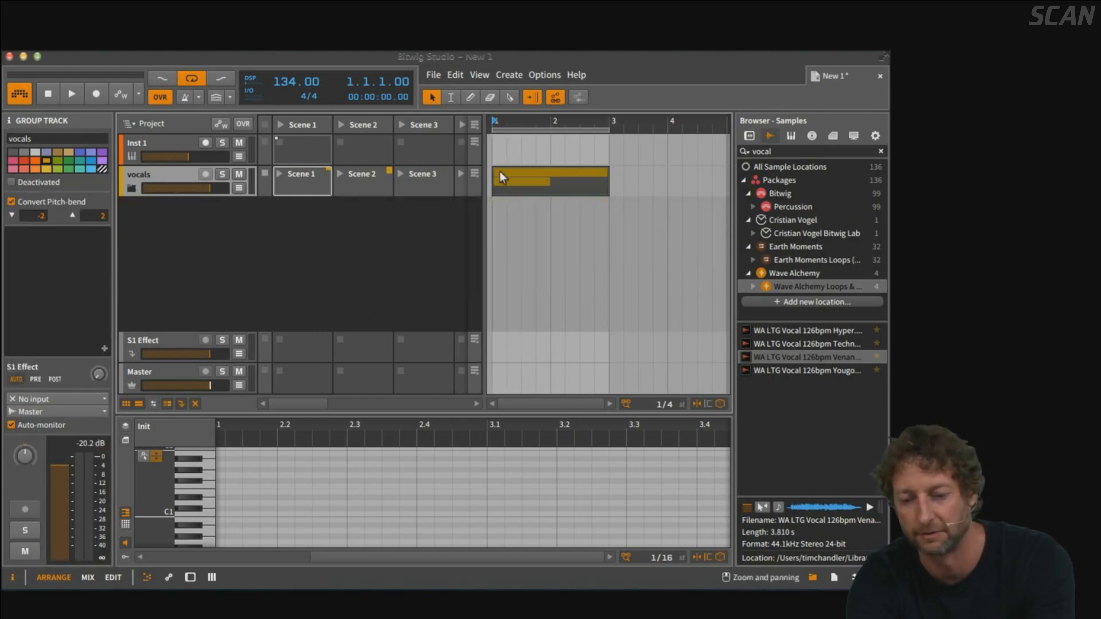
click(133, 189)
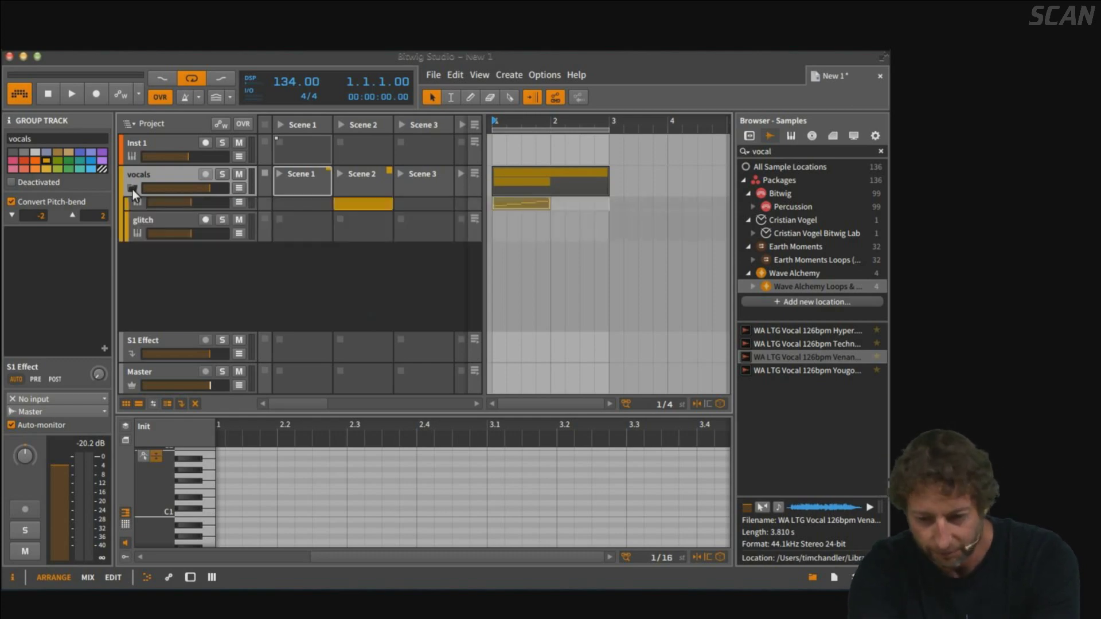
drag(549, 256, 602, 253)
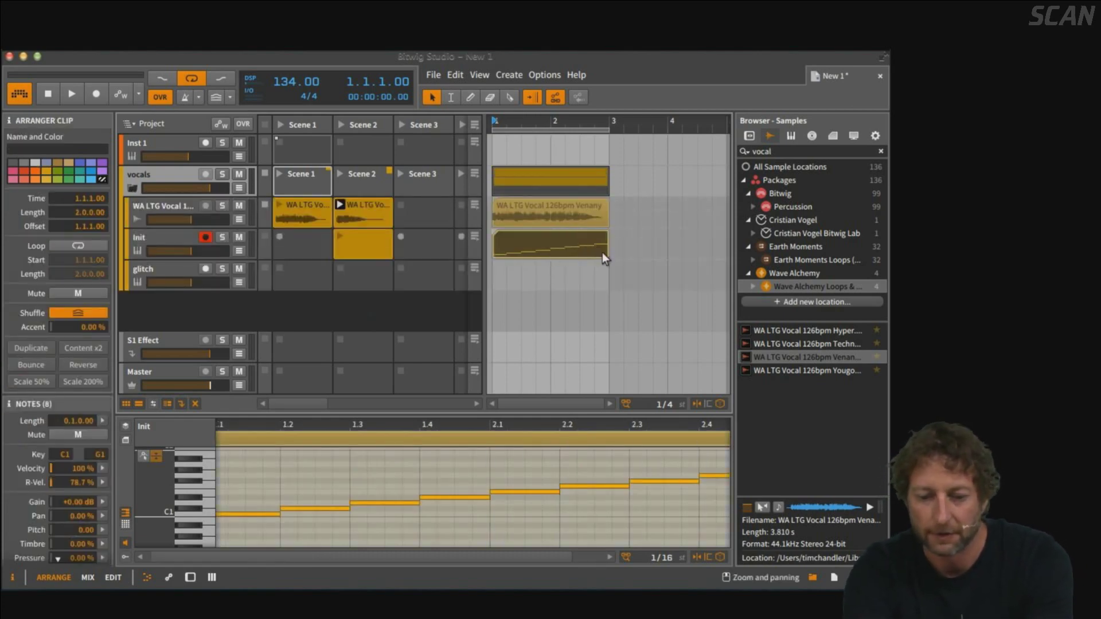
Insert the Itch preset into the vocals group track's device chain.
click(154, 174)
key(d)
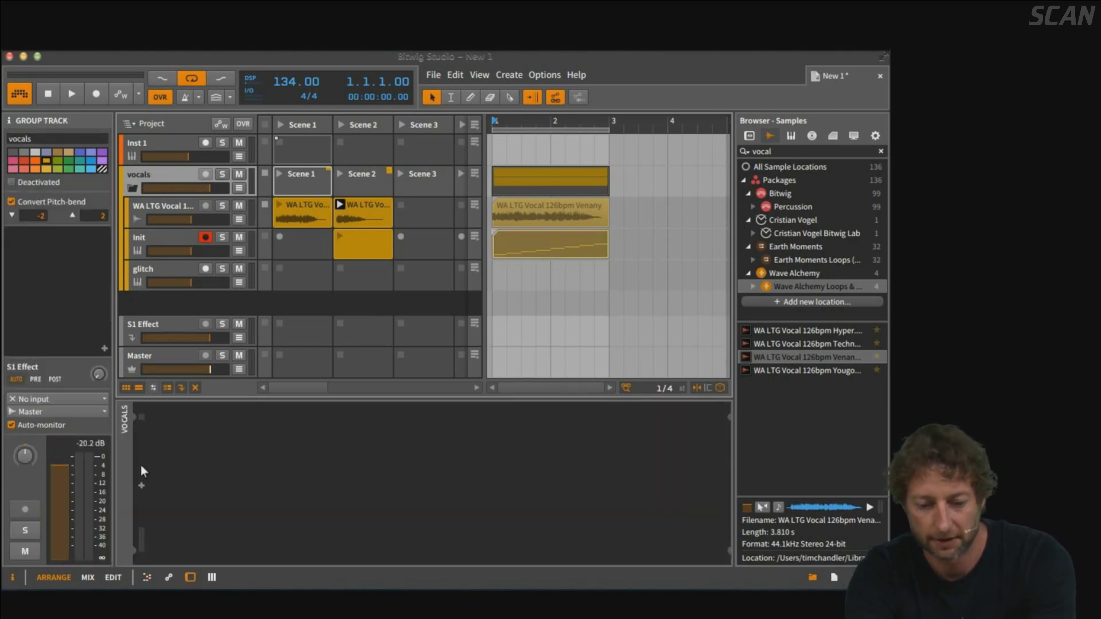
click(140, 484)
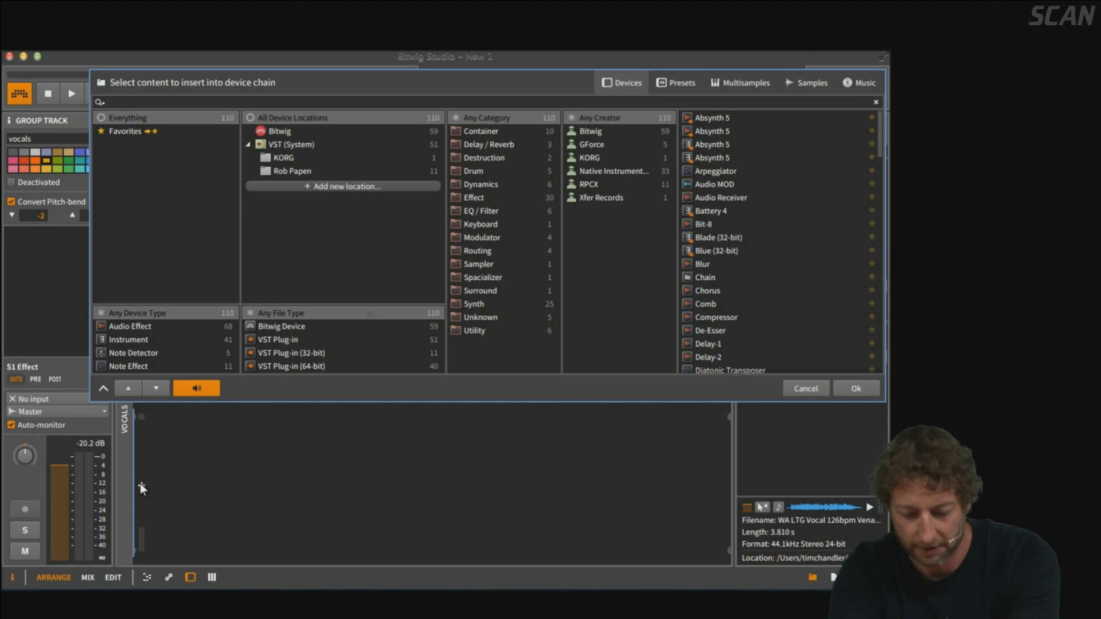
text(itch)
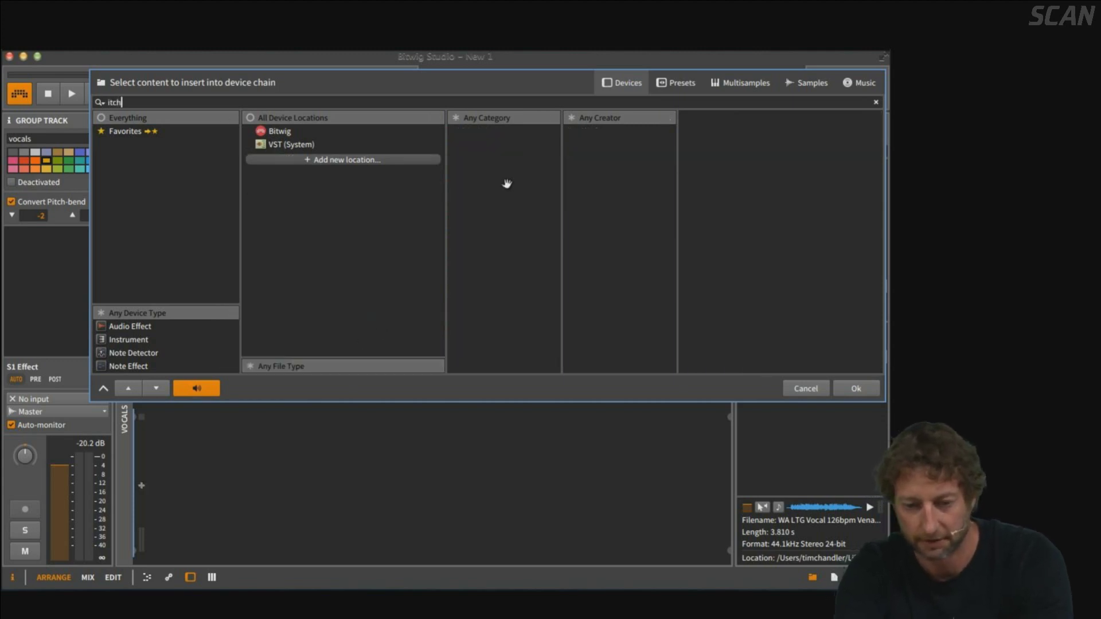
click(679, 85)
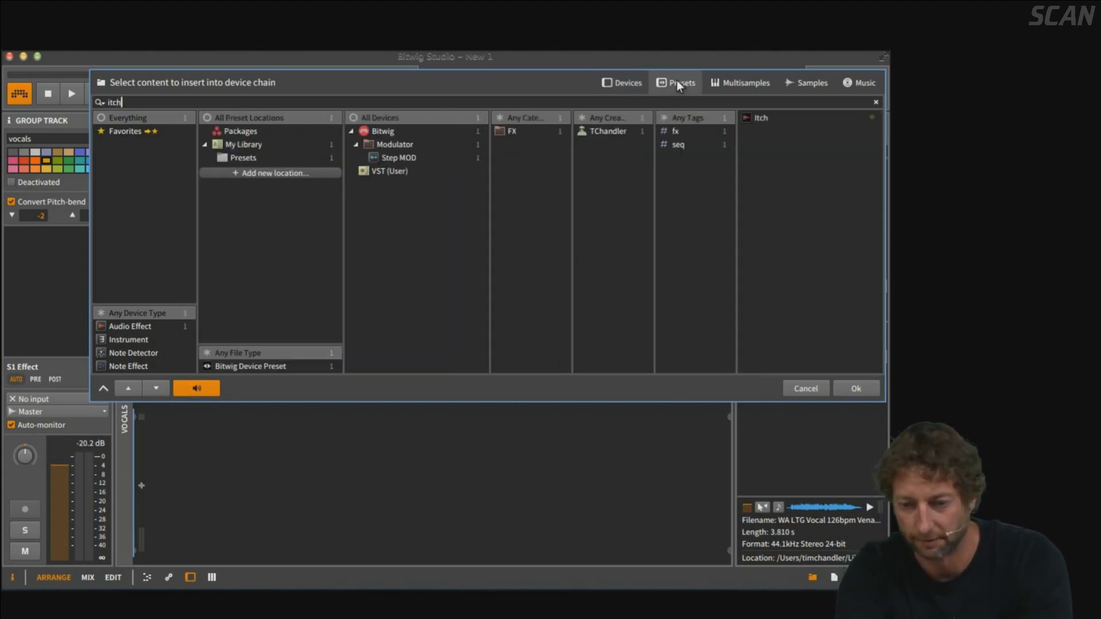
double_click(762, 117)
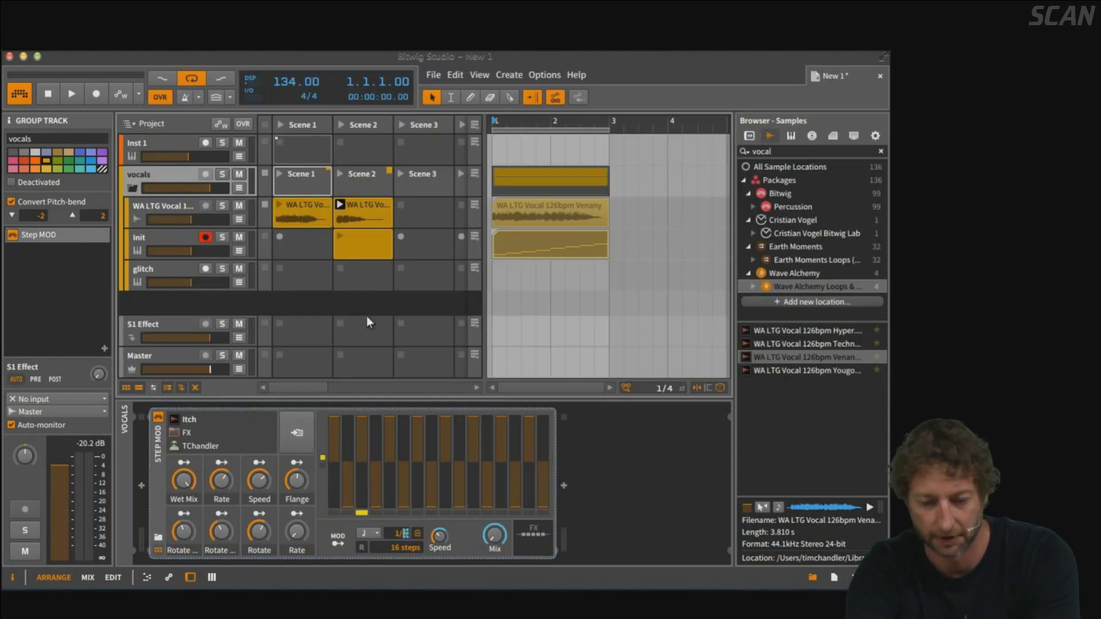
Play the arrangement briefly, and turn the Itch preset's Wet Mix fully down.
key(space)
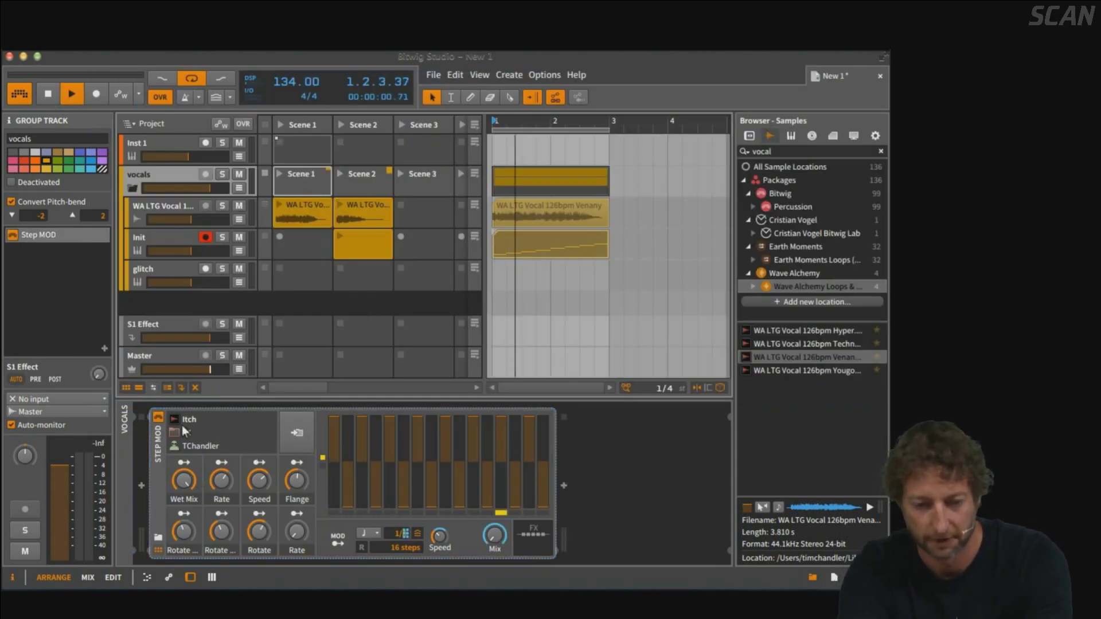
key(space)
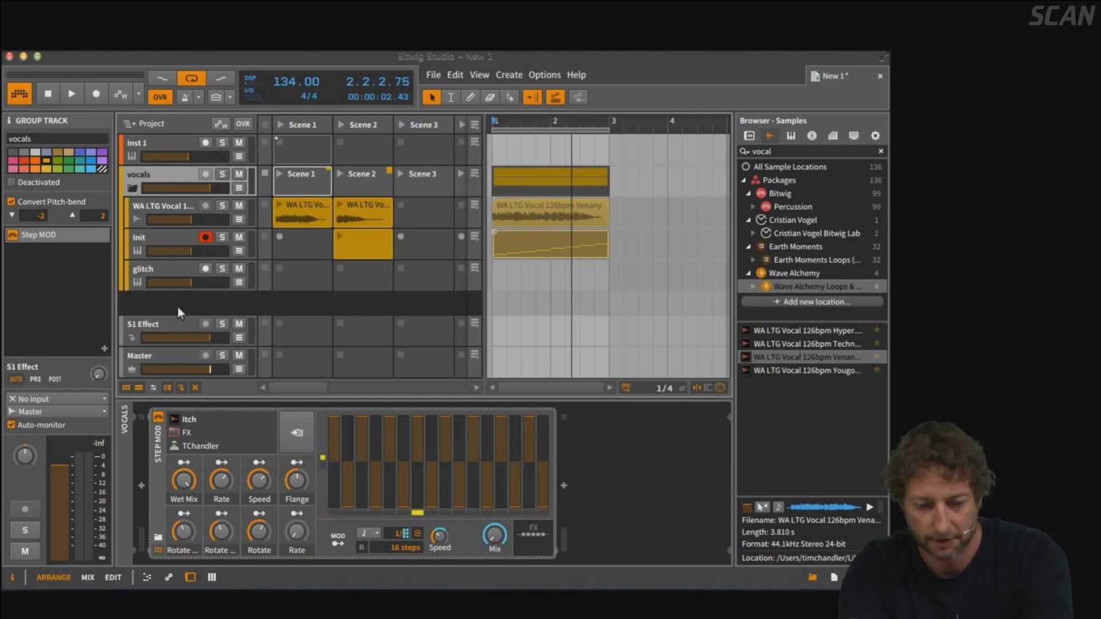
click(183, 480)
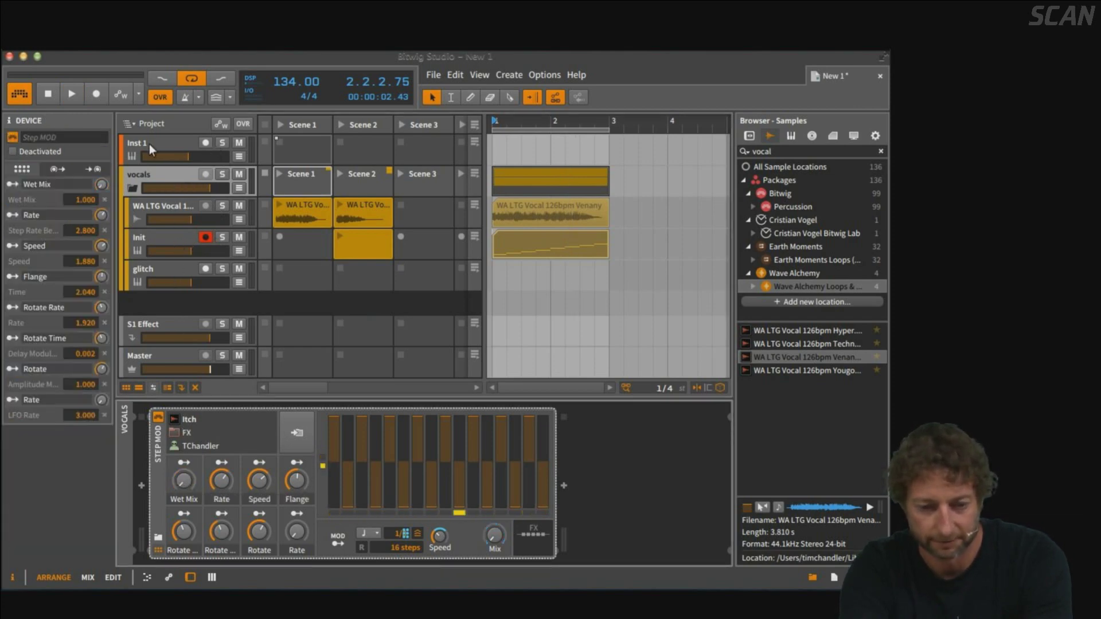
Switch all tracks back to arranger playback and play the arrangement from the start.
click(47, 98)
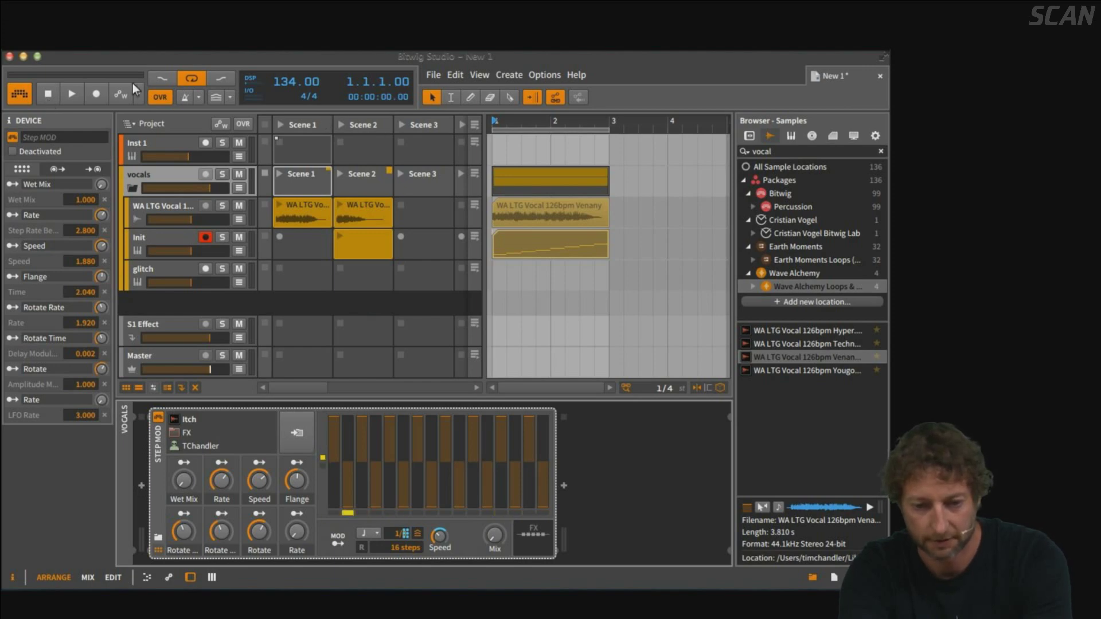
click(476, 128)
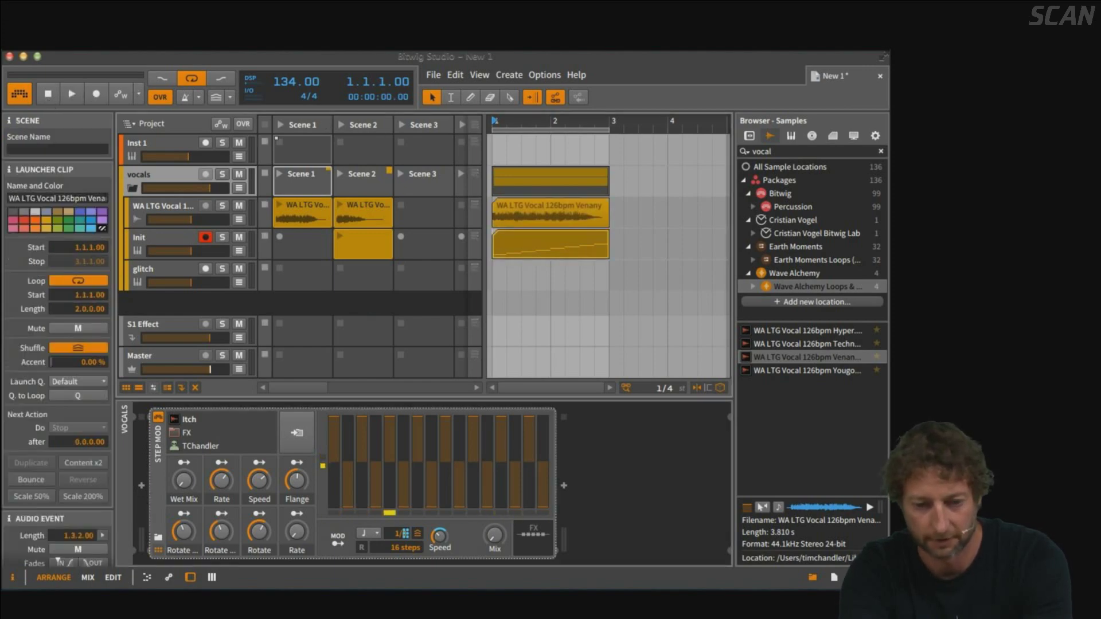
key(space)
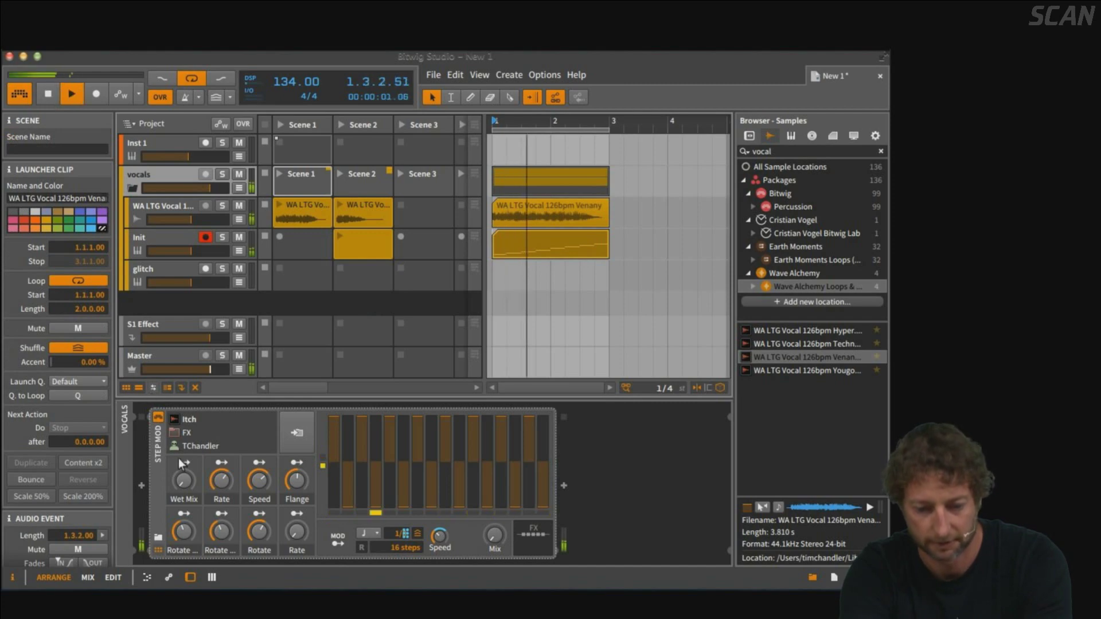
Turn the Itch preset's Flange and final Rate controls fully up during playback, and stop playback.
click(182, 477)
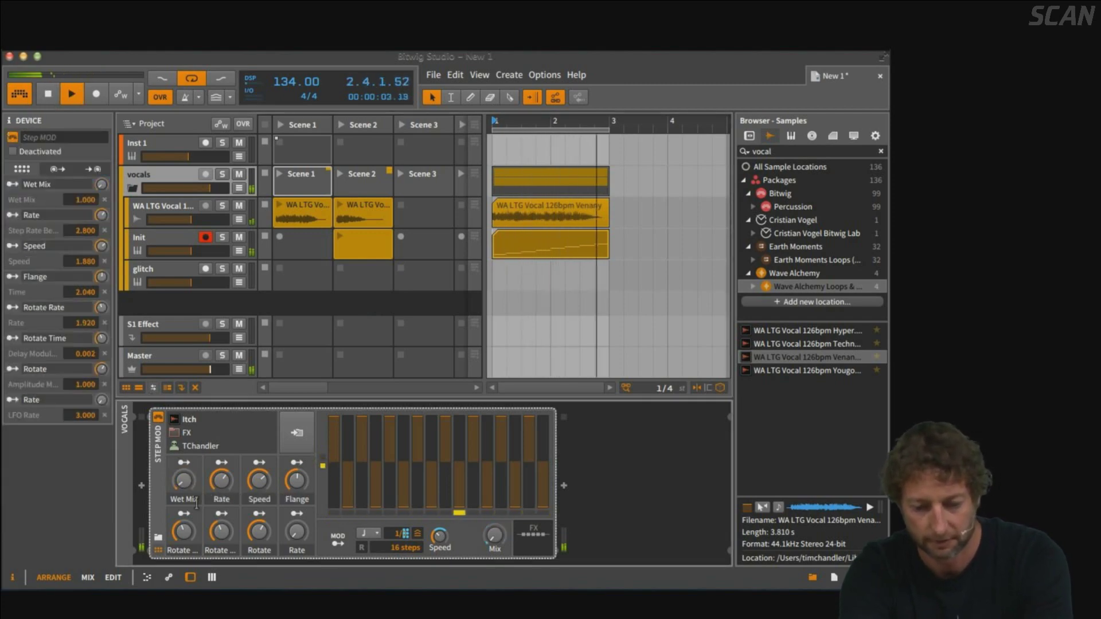
double_click(292, 549)
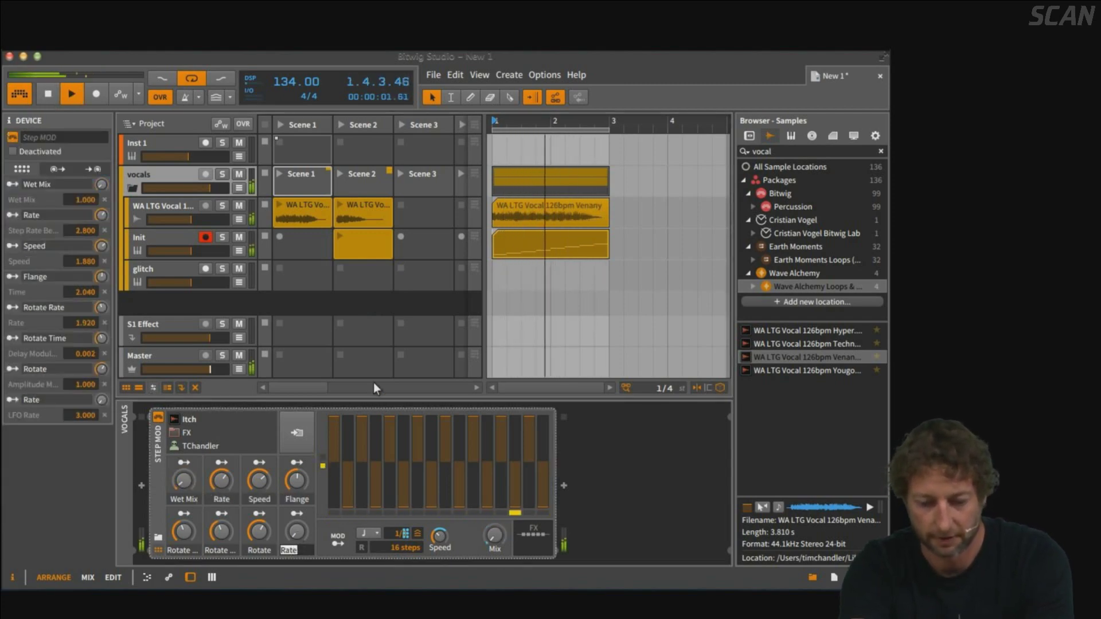
drag(297, 481, 296, 479)
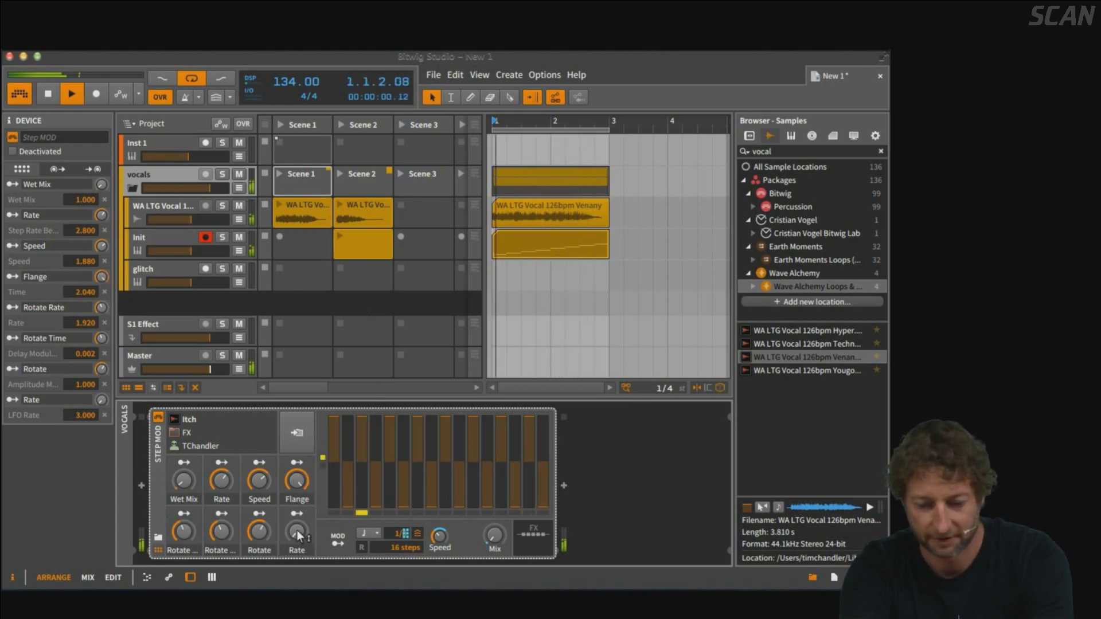
mouse_move(184, 481)
mouse_down()
mouse_move(183, 457)
mouse_move(181, 481)
mouse_up()
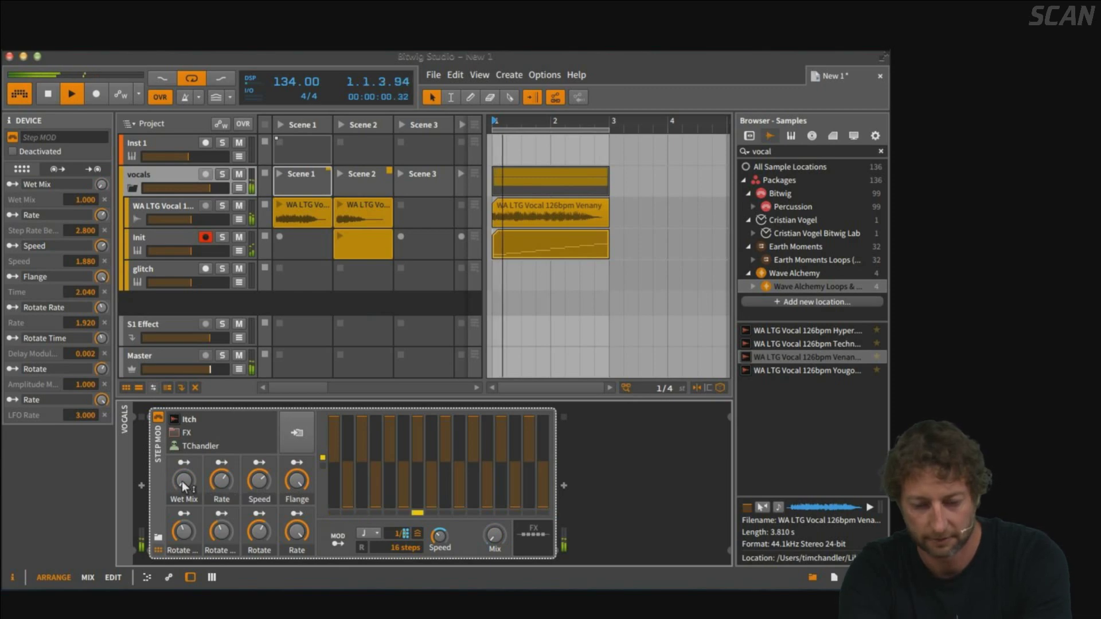
key(space)
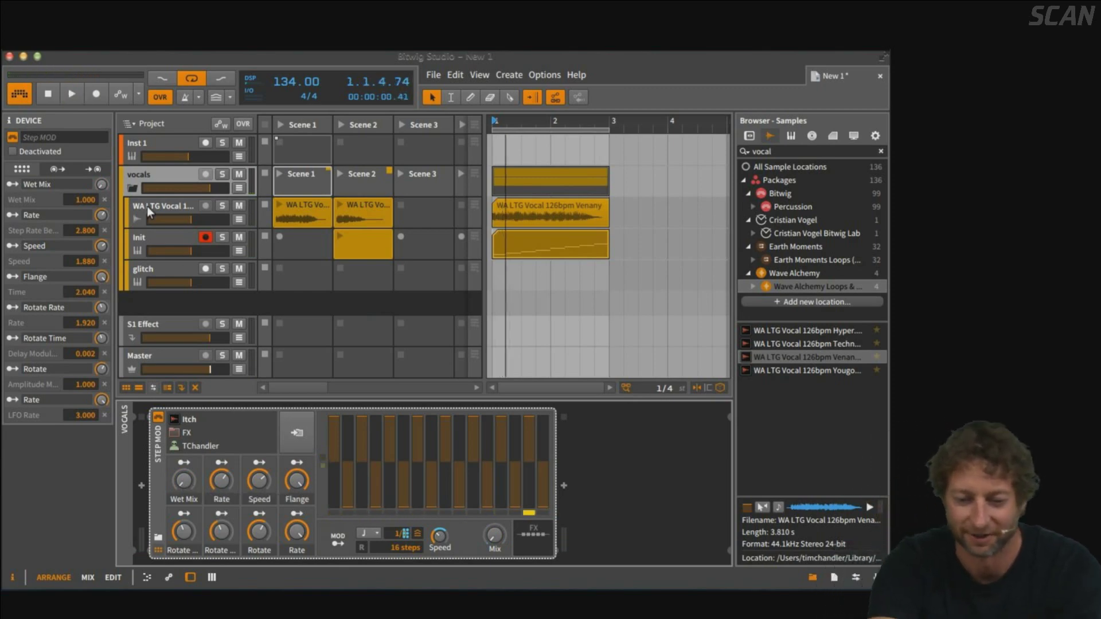
Fold the vocals group and select its combined two-bar arranger clip, leaving the clip in place.
click(159, 174)
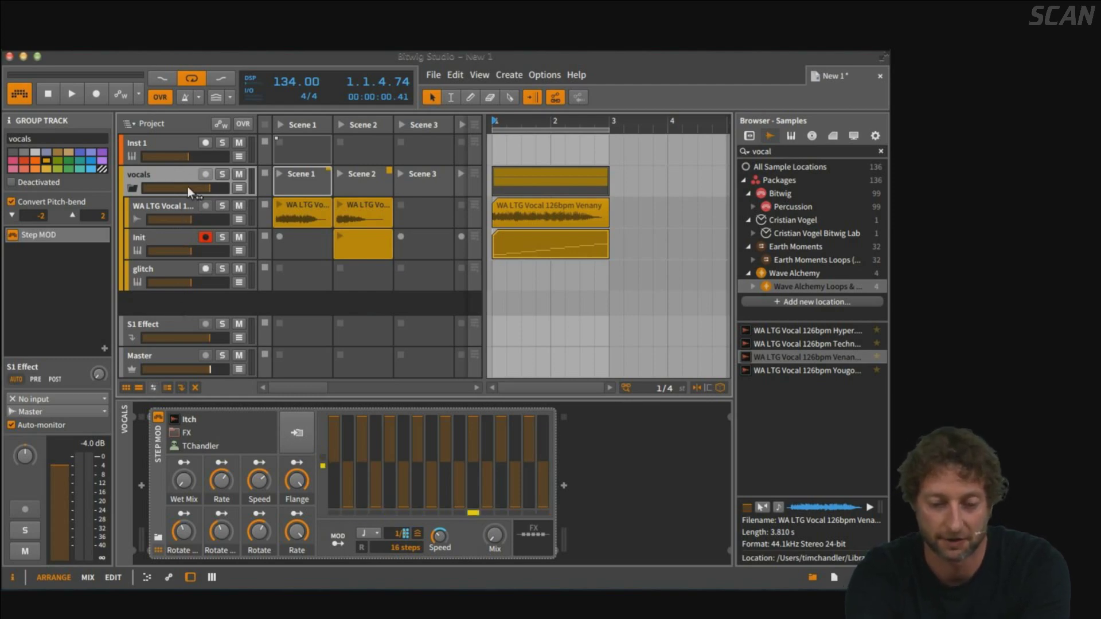
click(131, 186)
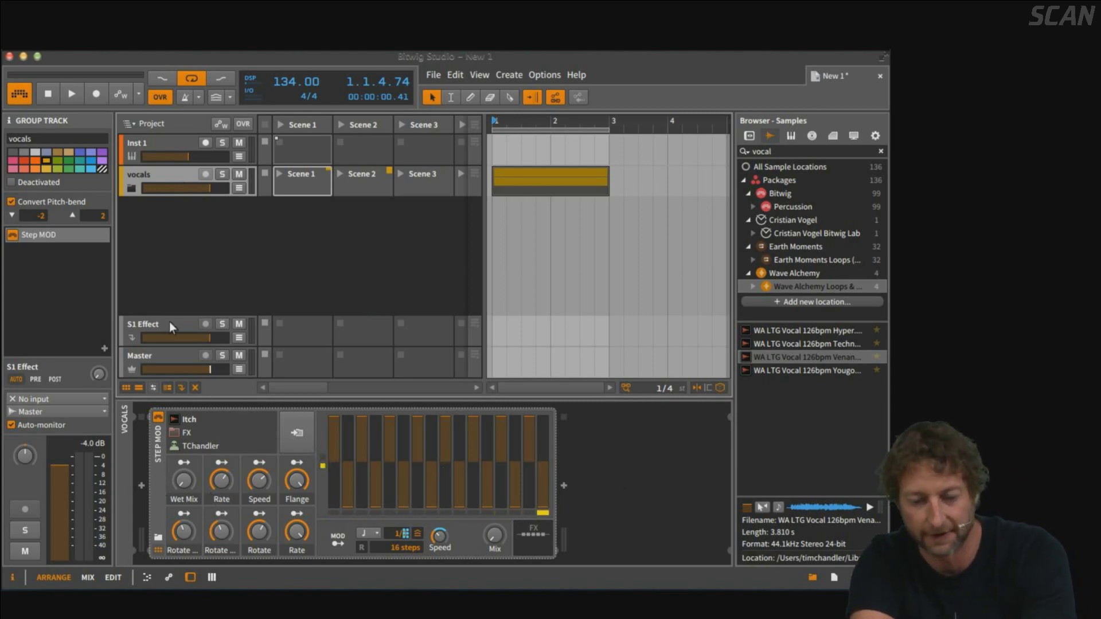
click(539, 180)
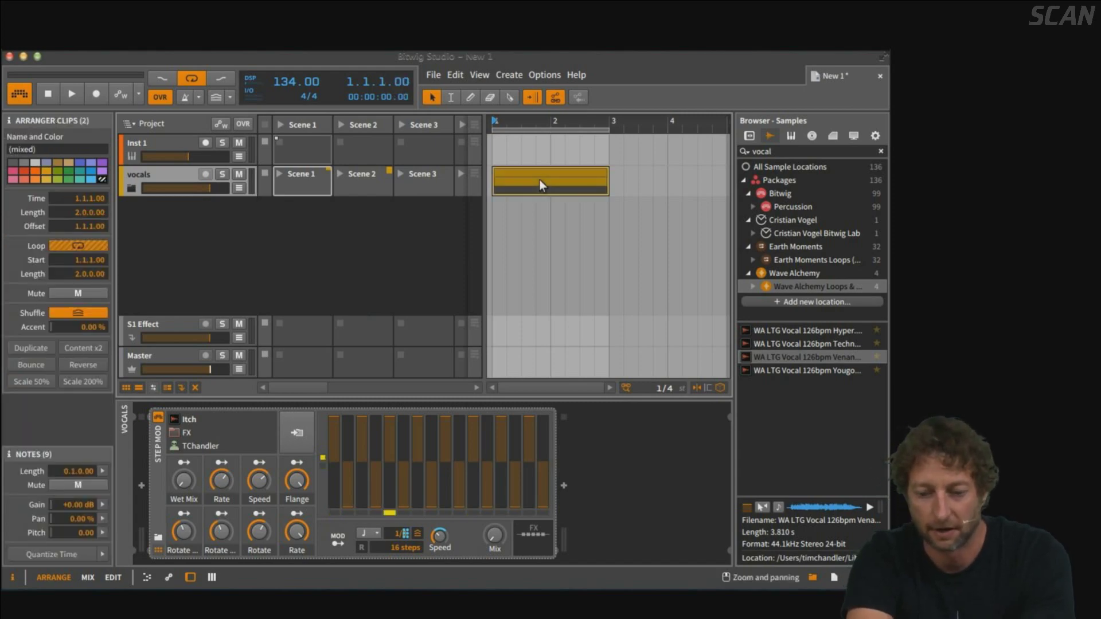
mouse_move(539, 180)
mouse_down()
mouse_move(580, 180)
mouse_move(534, 181)
mouse_up()
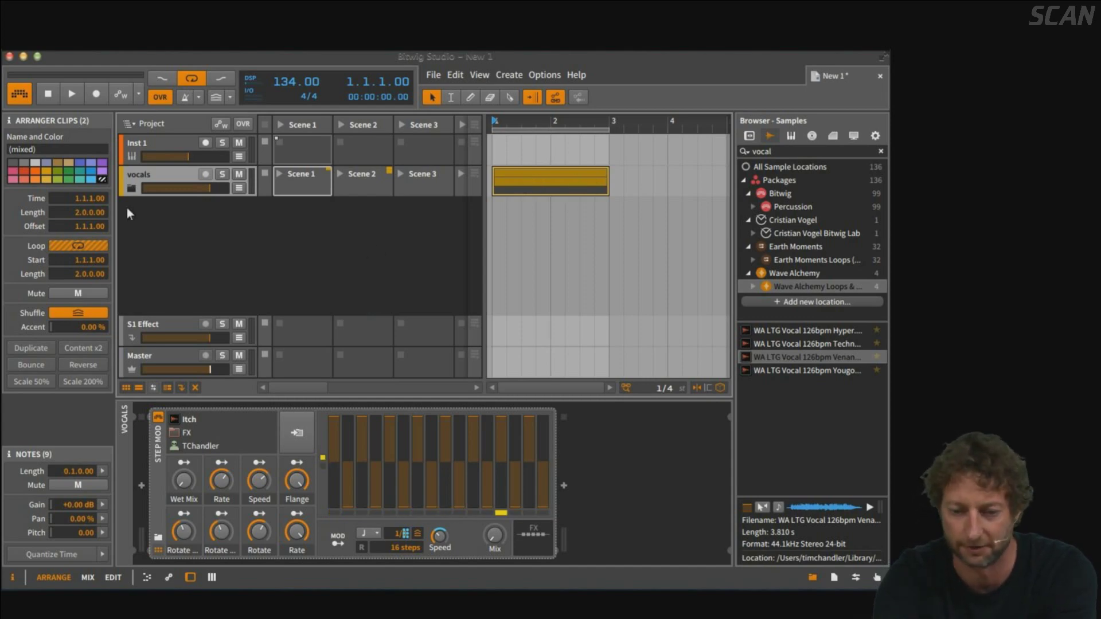
click(182, 170)
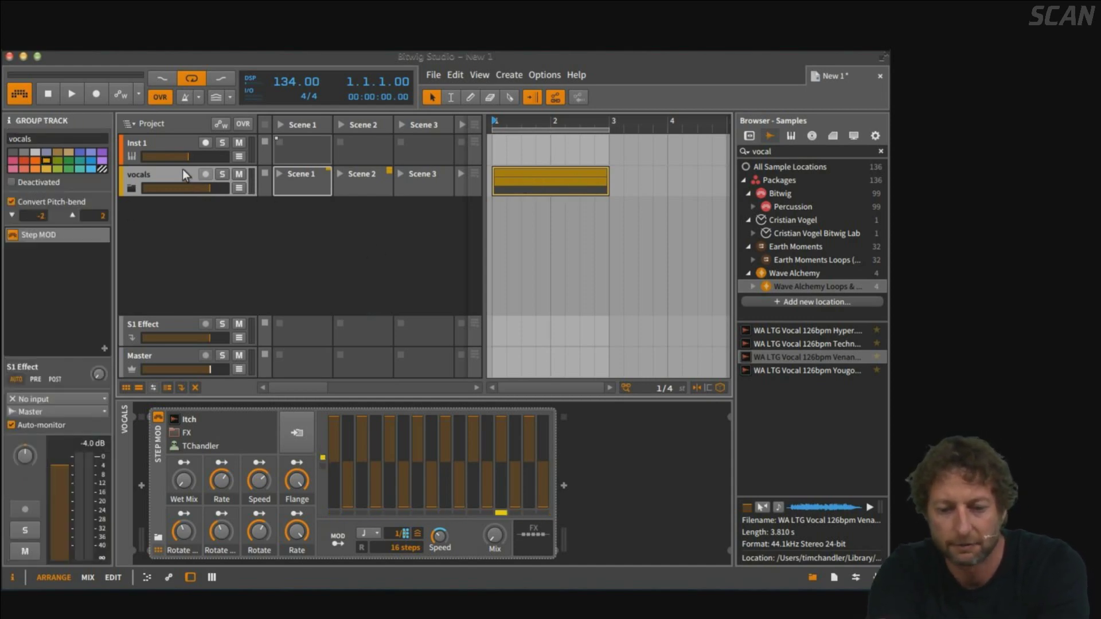
Launch the vocals group's Scene 2, and unfold the group to view the WA LTG Vocal track's devices.
click(339, 173)
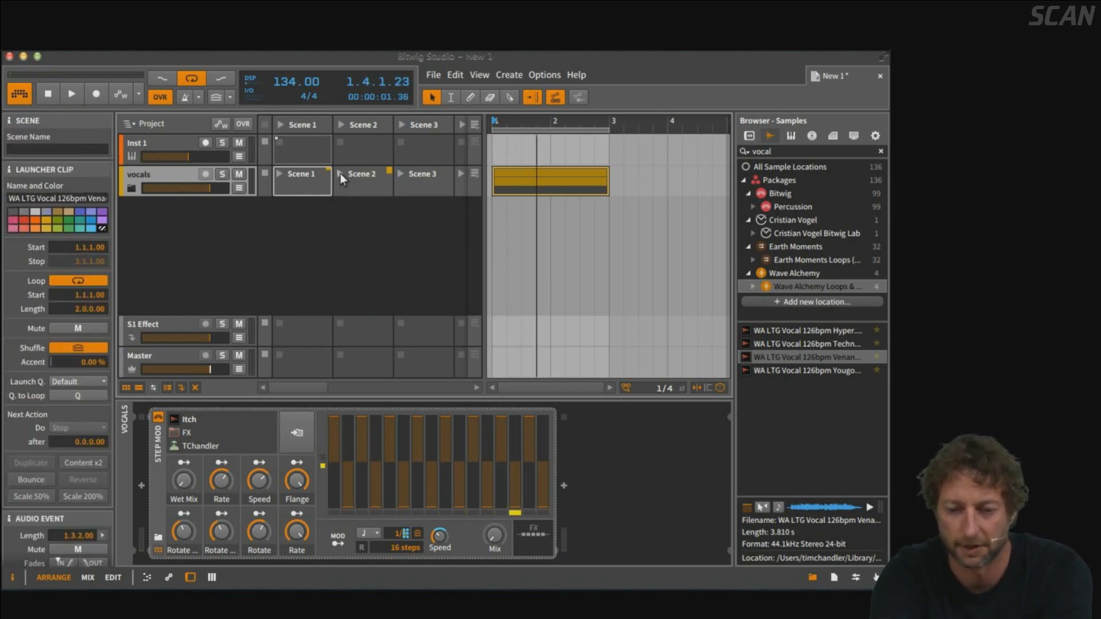
click(171, 169)
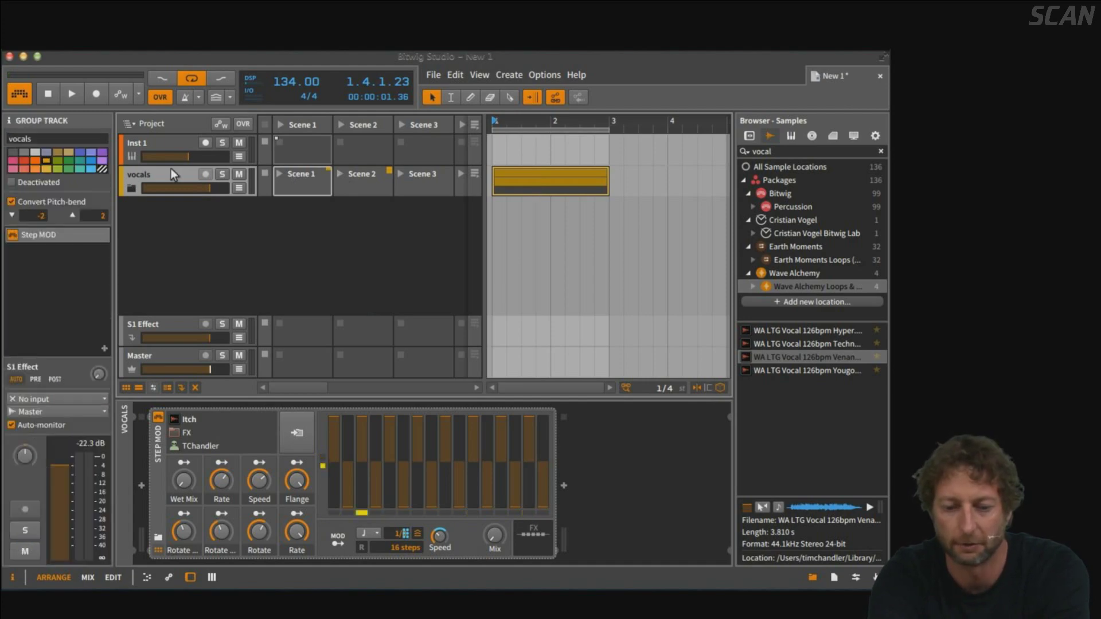
click(132, 187)
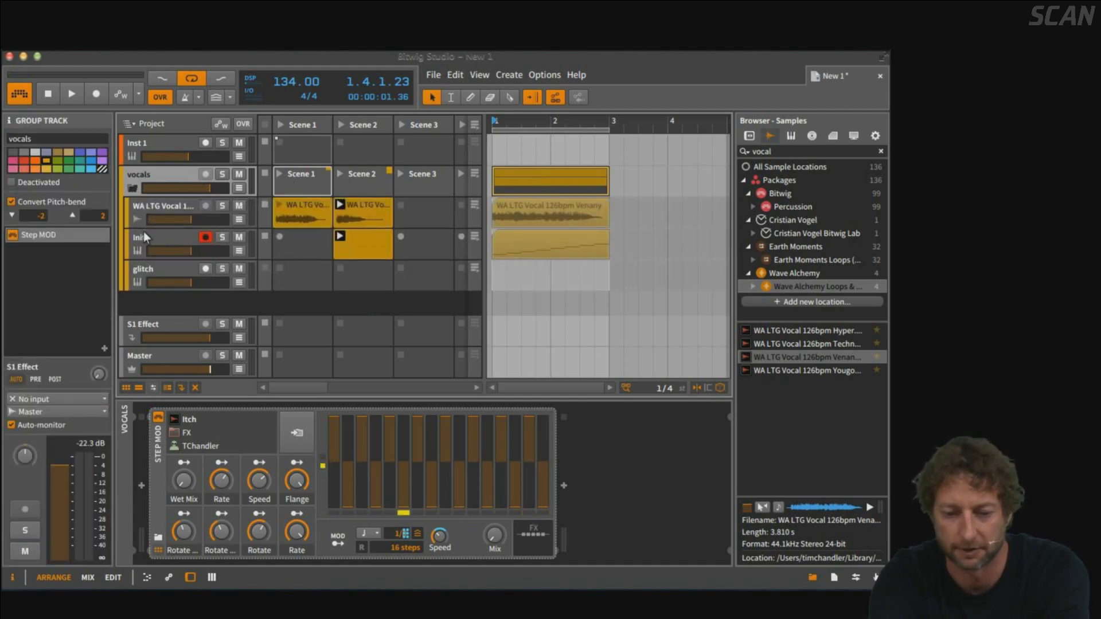
click(177, 202)
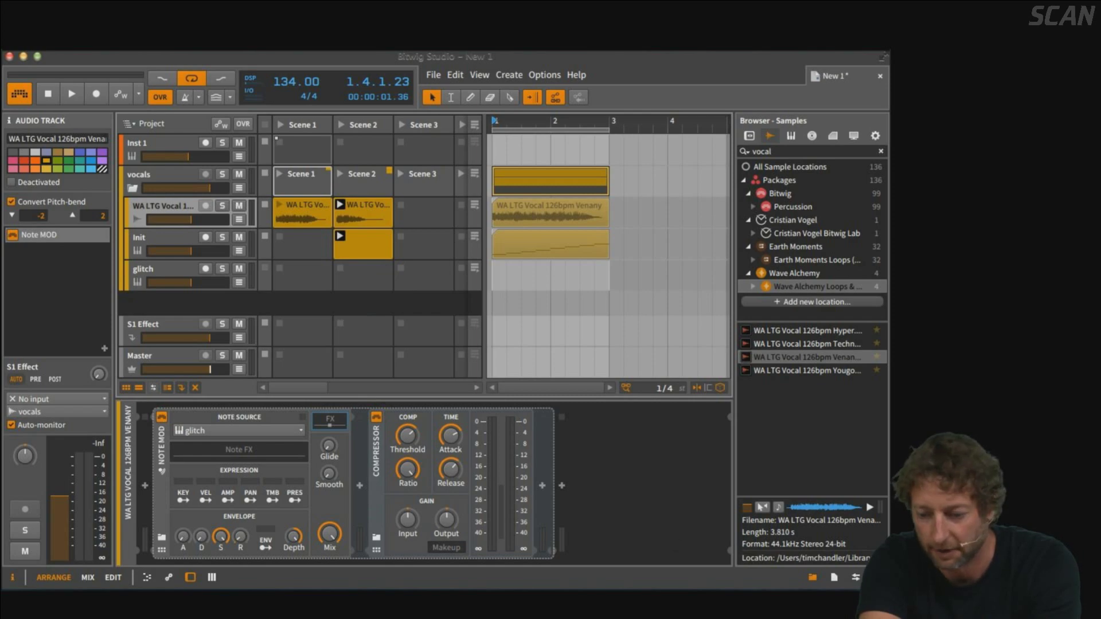
Map the backslash key to launching the vocals group's Scene 2, leave mapping mode and start playback.
mouse_move(401, 587)
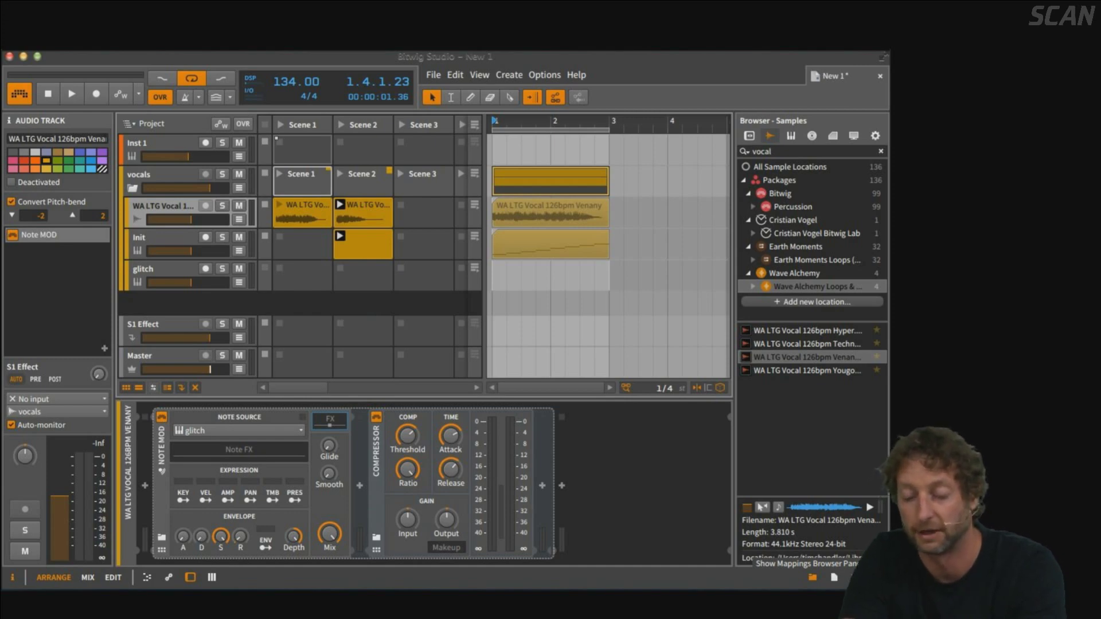
click(856, 577)
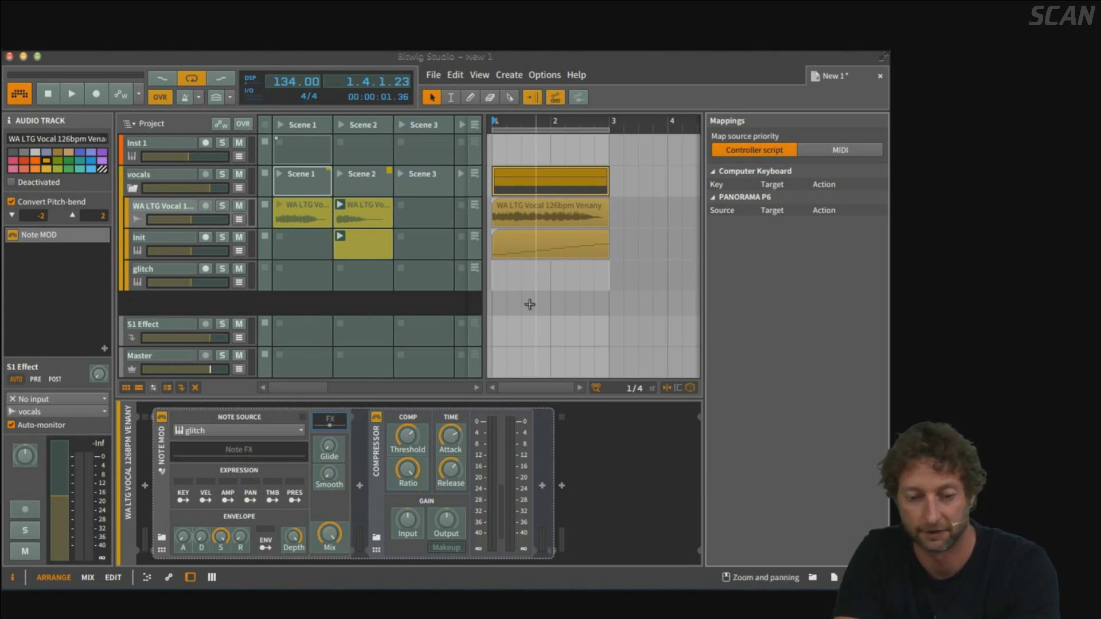
click(338, 174)
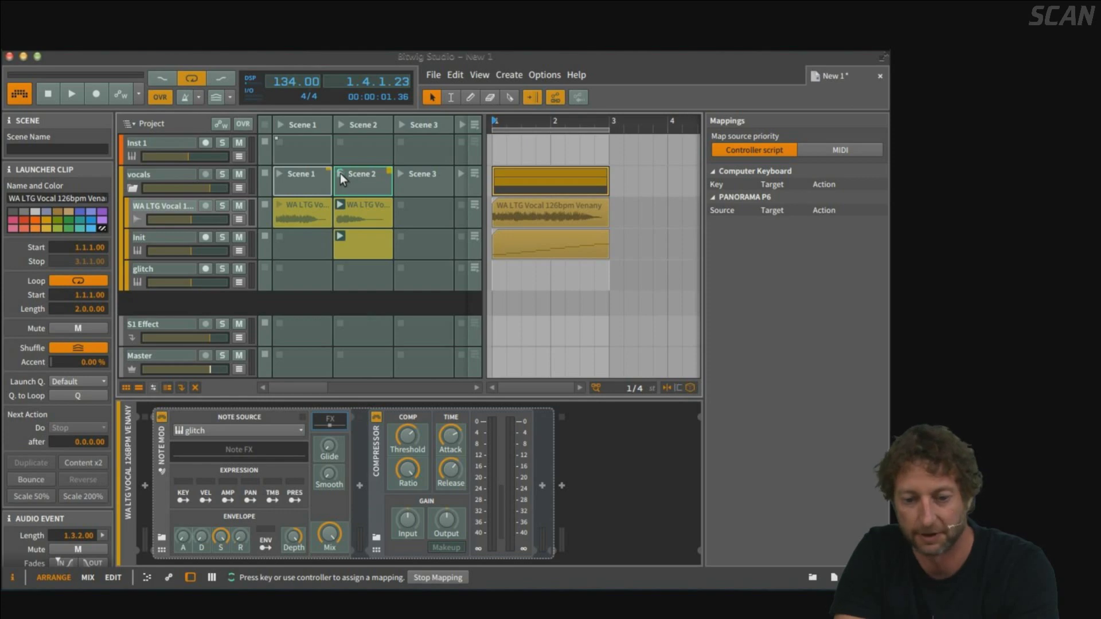
key(backslash)
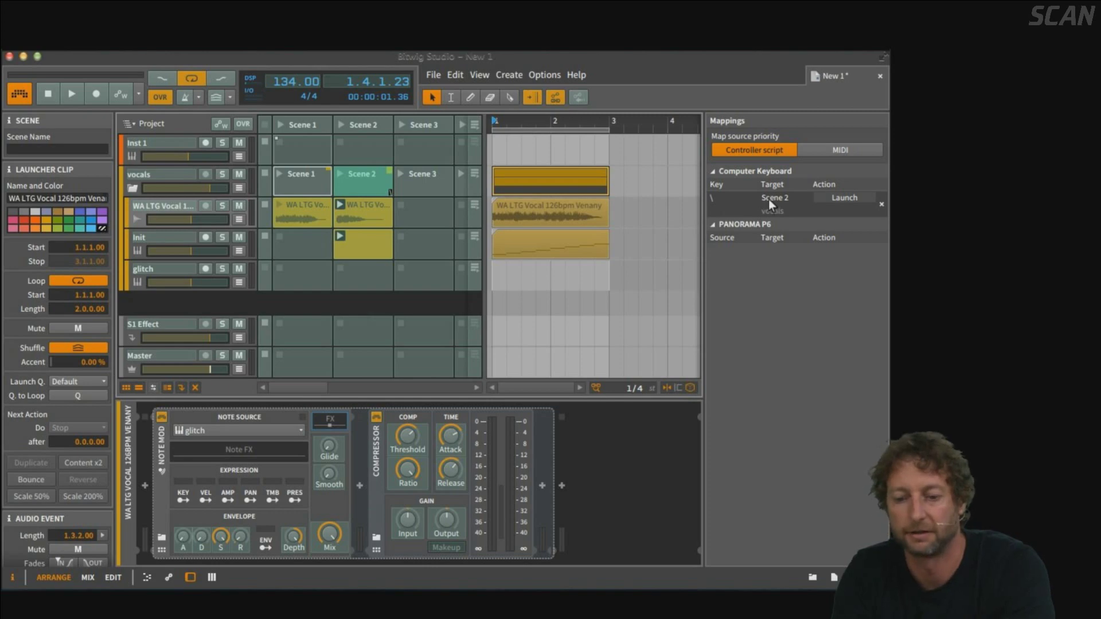
key(backslash)
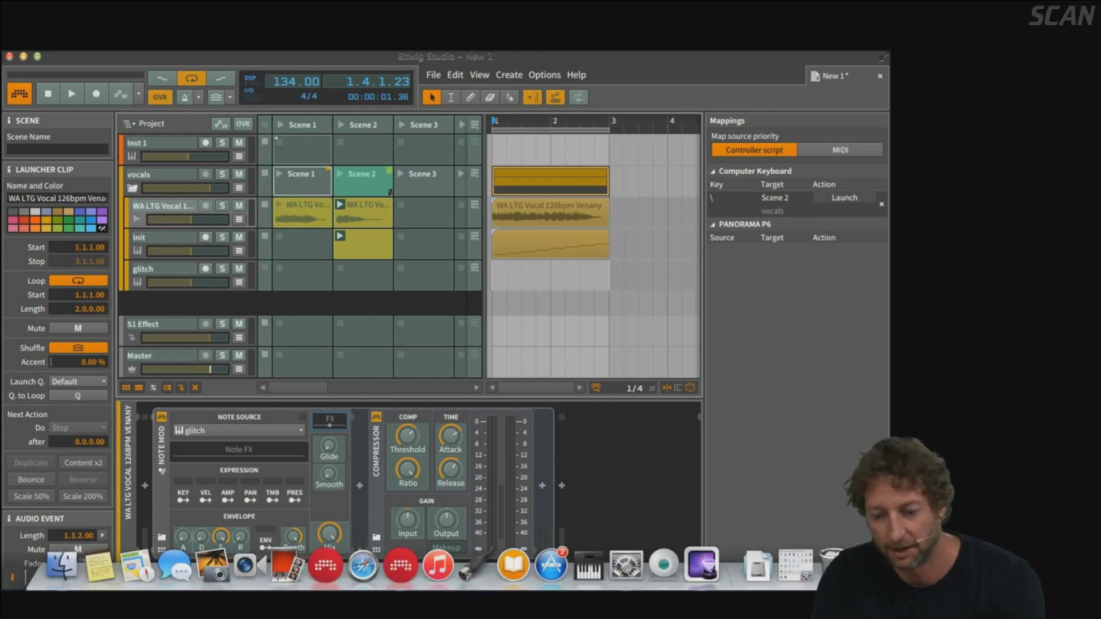
key(Escape)
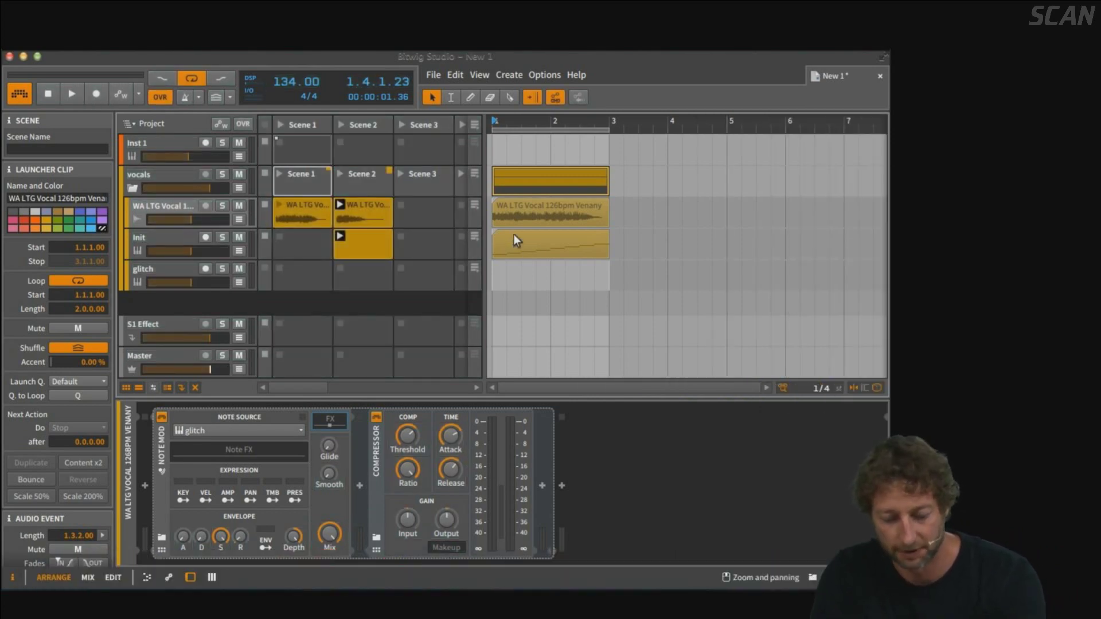
key(space)
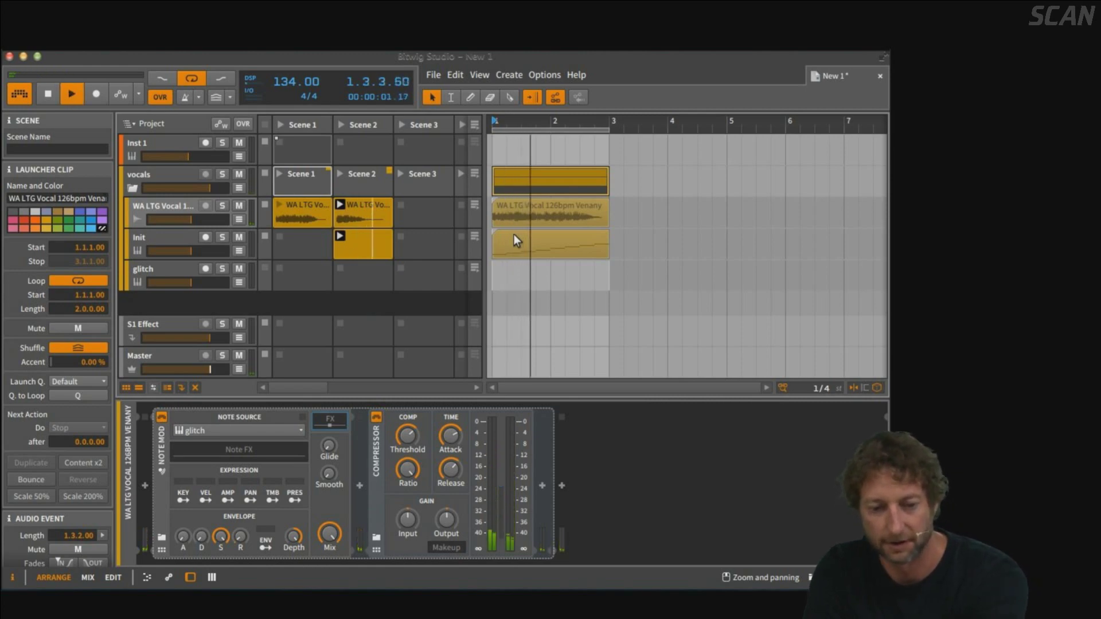
Stop playback and view the project's computer keyboard and controller mappings.
key(space)
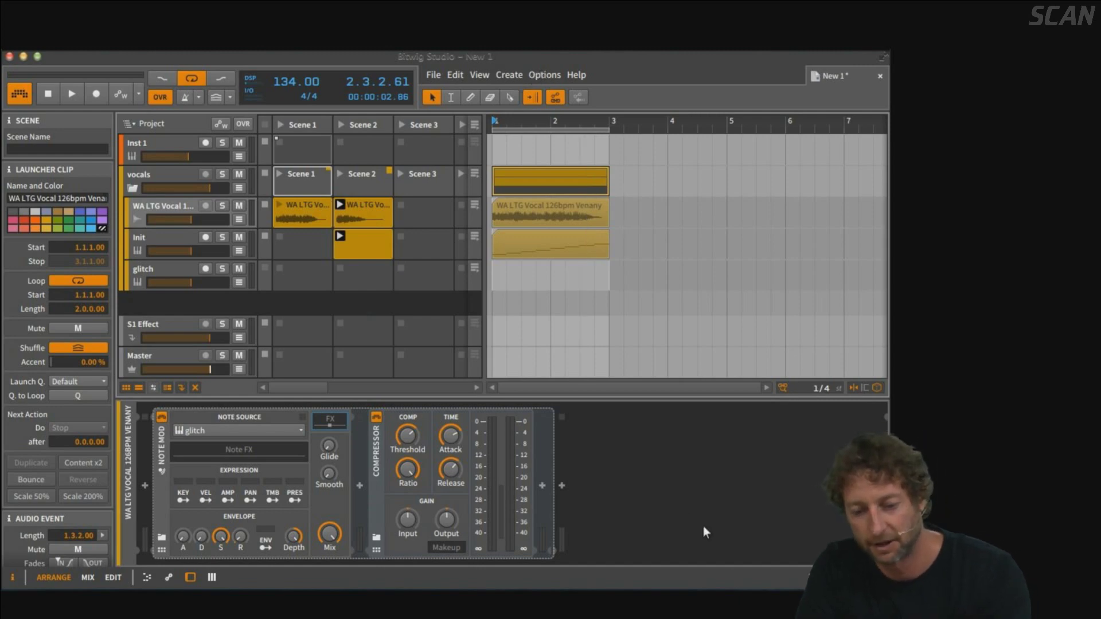
key(super+m)
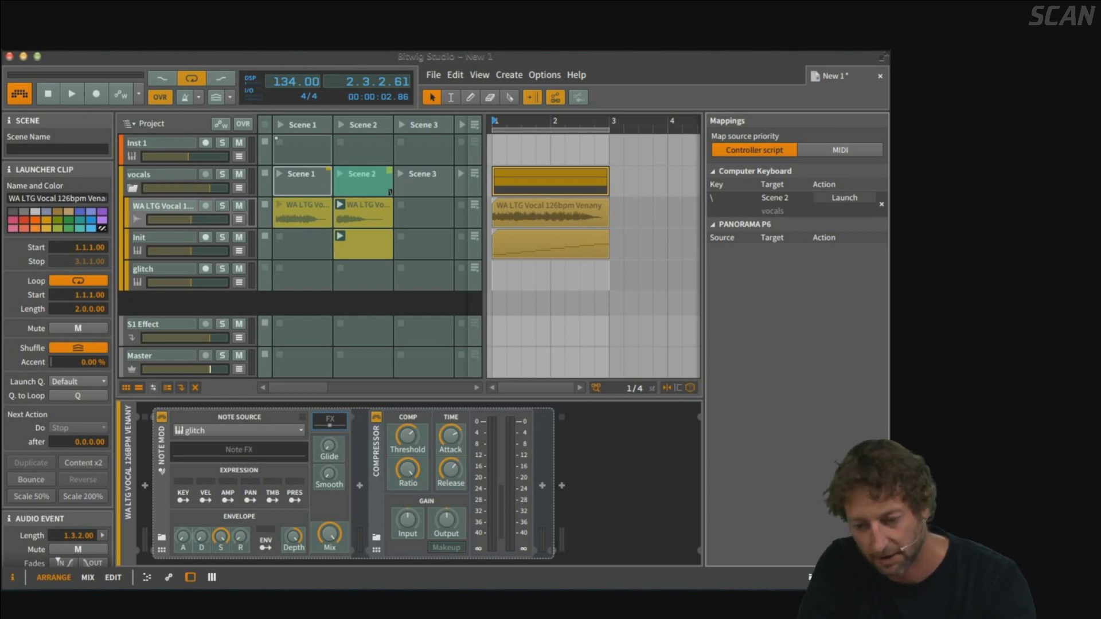
key(super+m)
View the keyboard and controller shortcut lists in the preferences, and close the preferences without changing any shortcut.
click(533, 75)
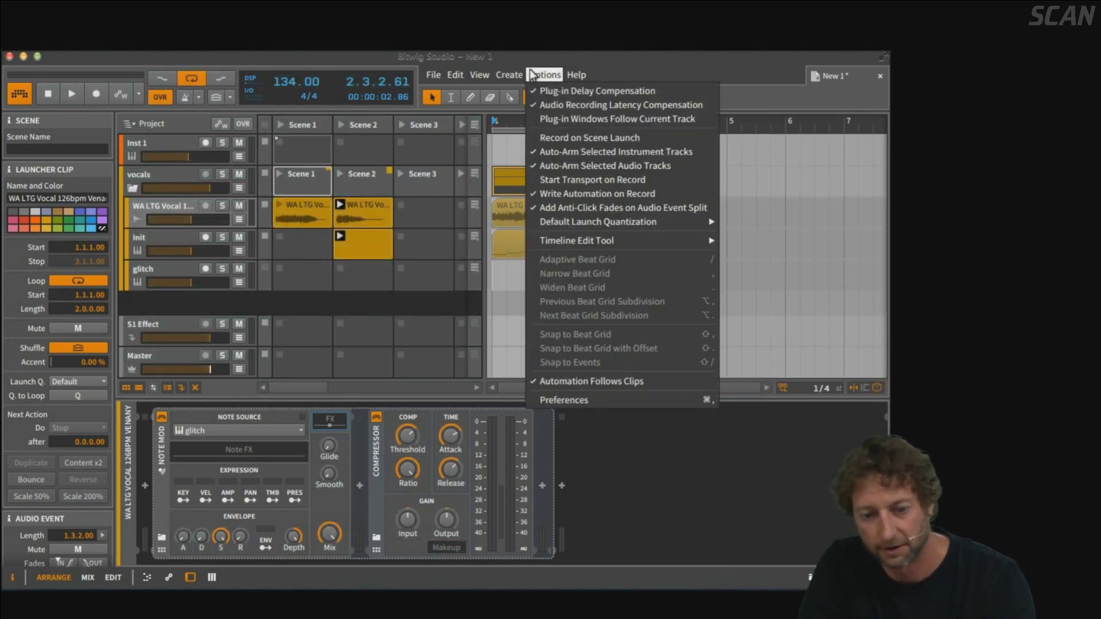
click(648, 400)
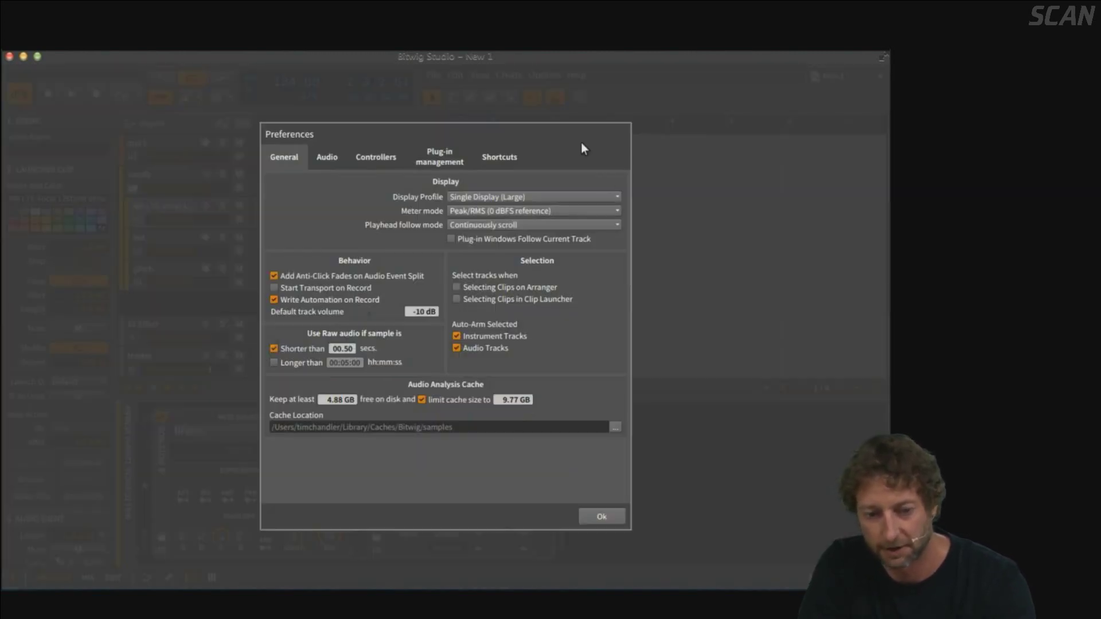
click(498, 158)
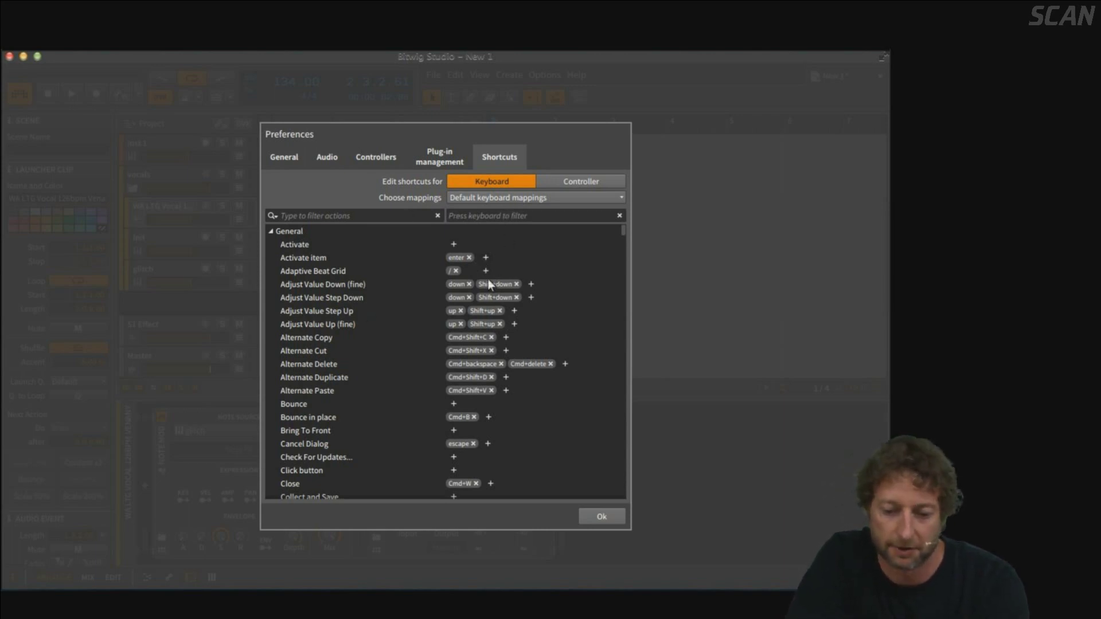
click(581, 180)
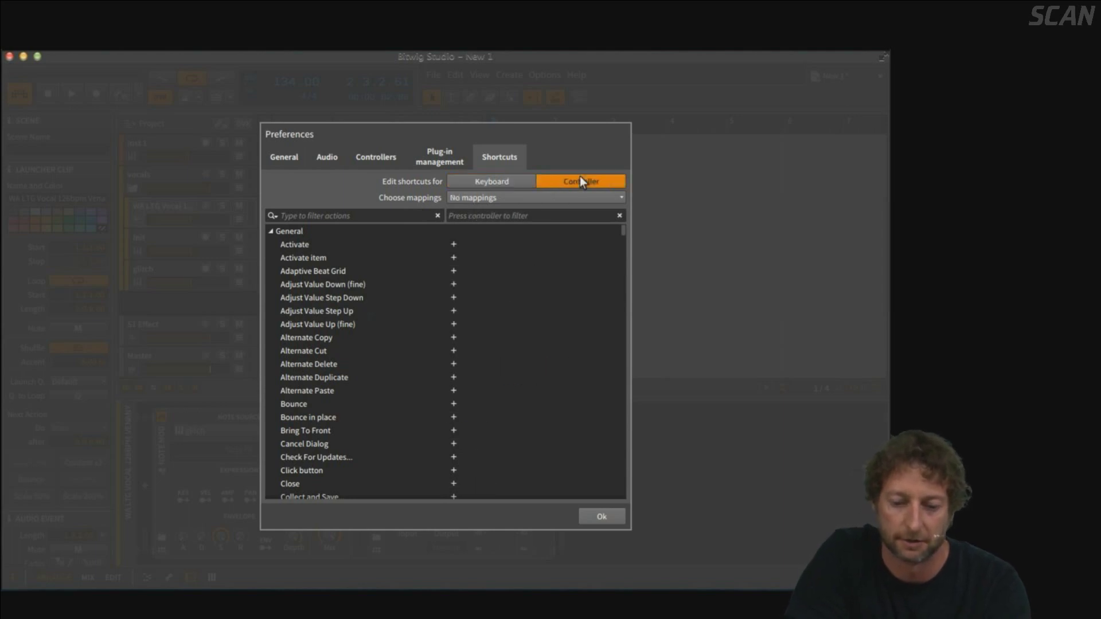
click(493, 179)
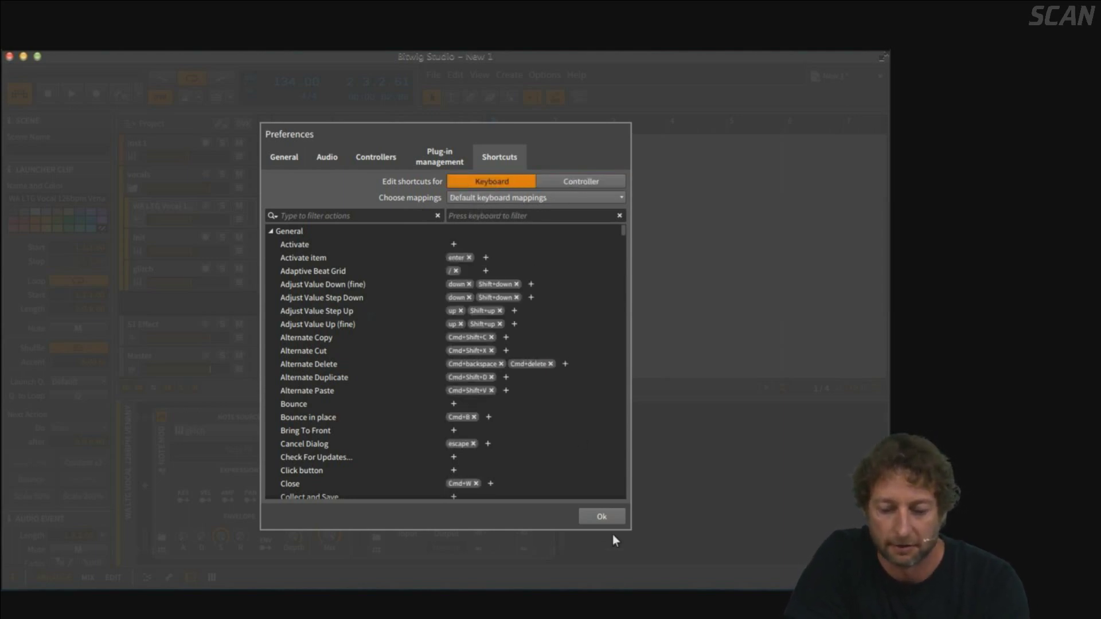
click(601, 517)
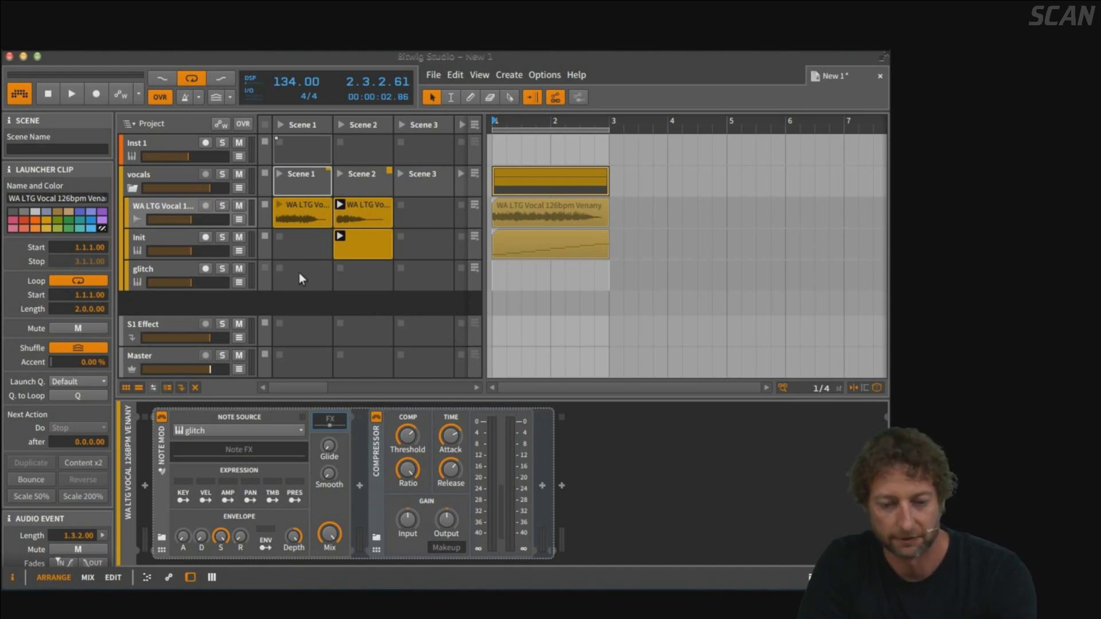
Copy the Init track's two-bar arranger clip into its Scene 2 and Scene 1 launcher slots, starting playback in between.
click(511, 248)
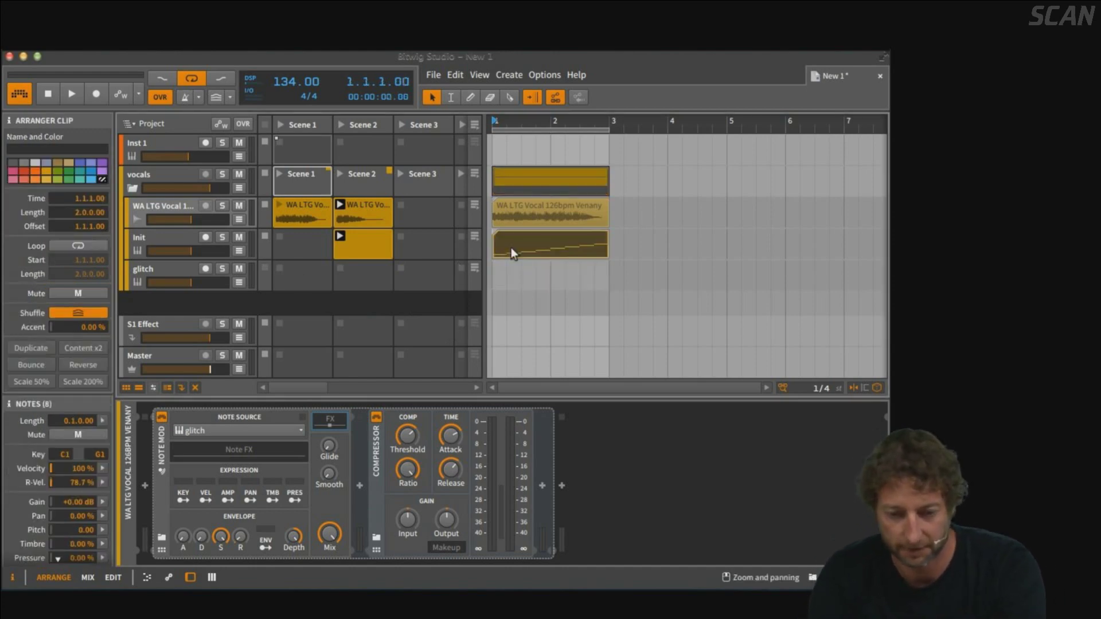
drag(511, 247, 350, 254)
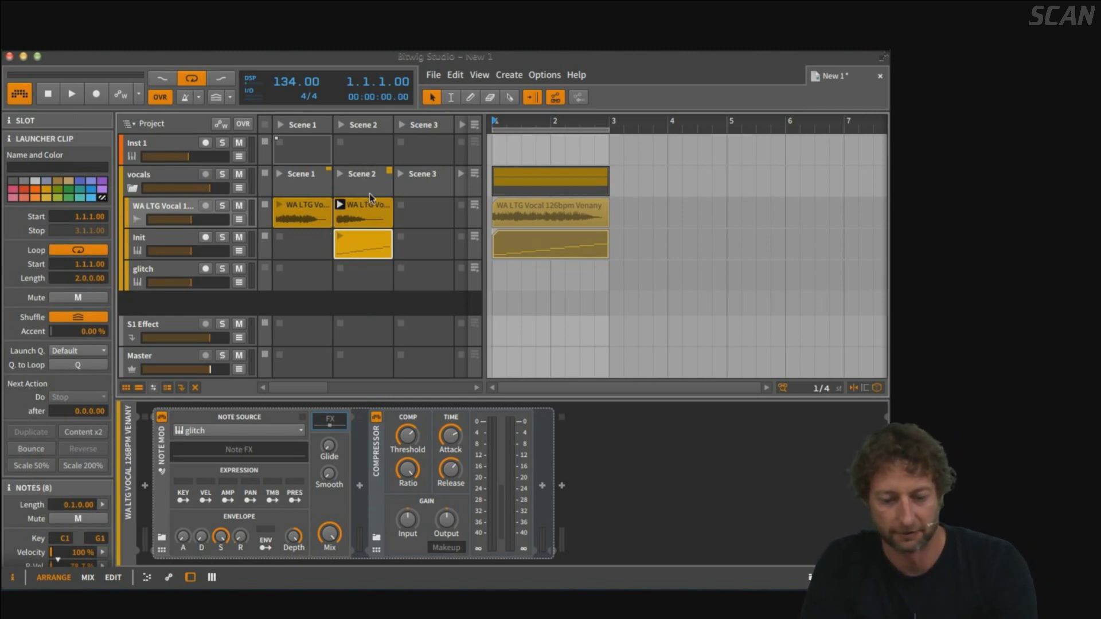
key(space)
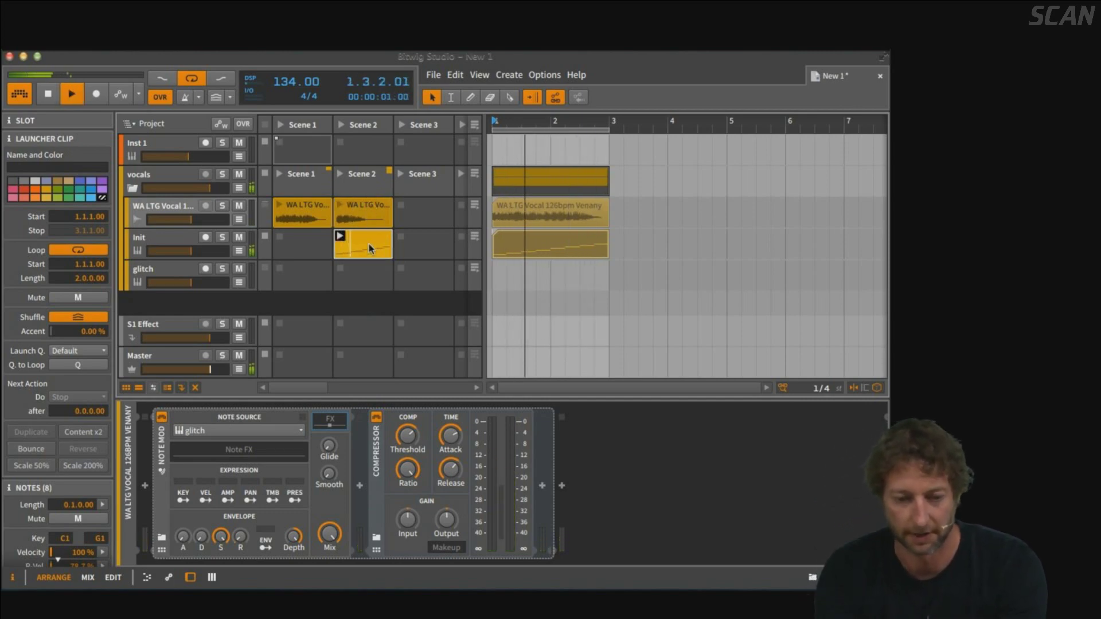
drag(315, 233, 316, 235)
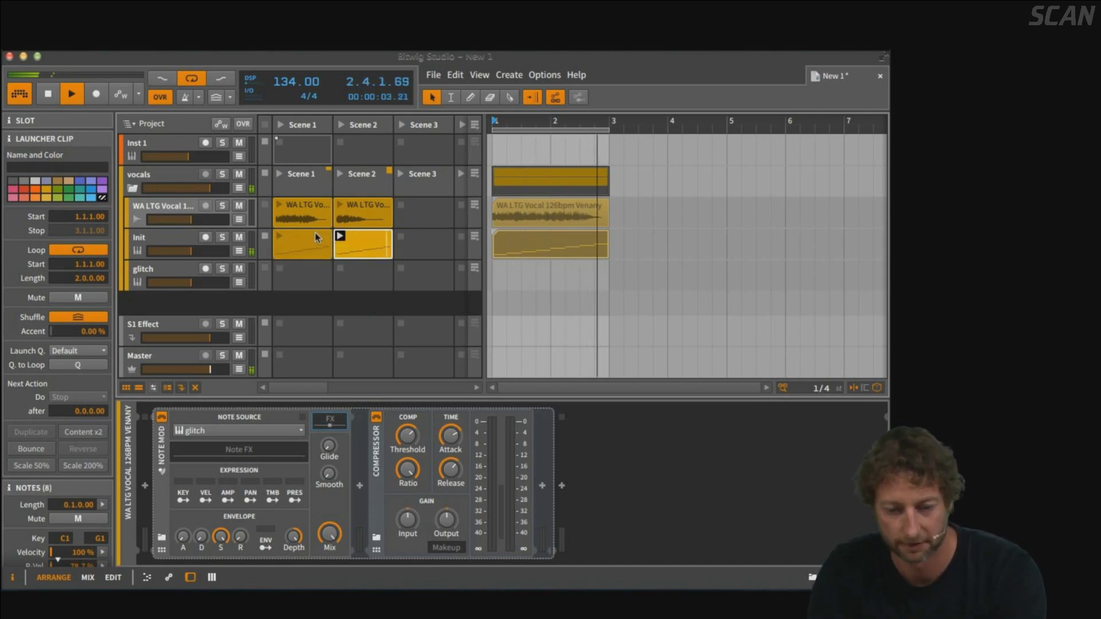
Launch the project's Scene 1 and the vocals group's Scene 2, and fold the vocals group.
click(279, 125)
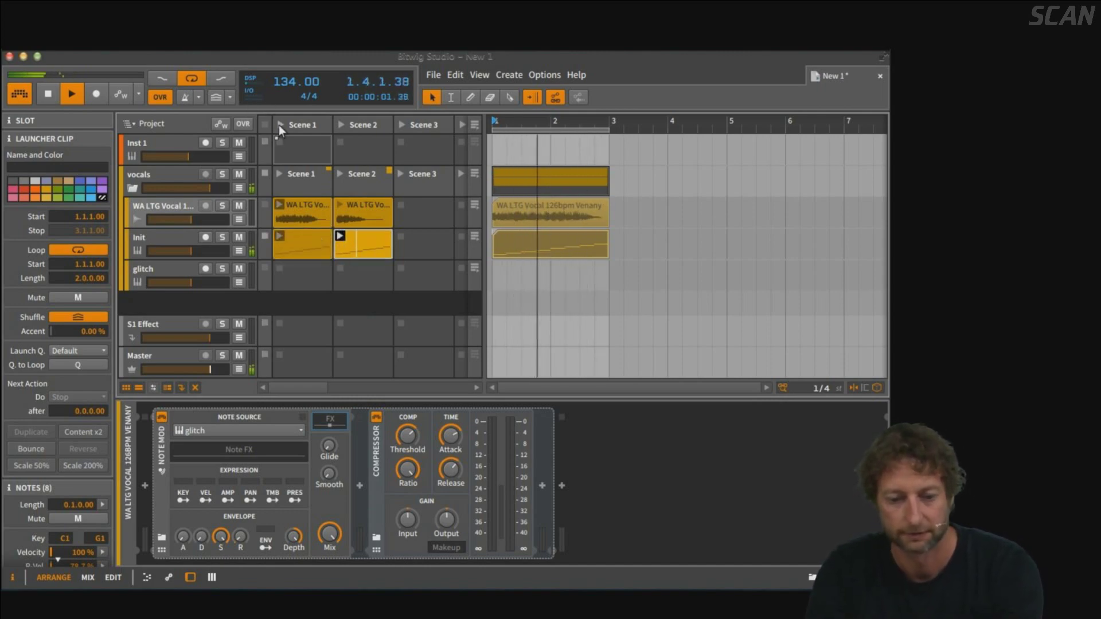
click(340, 175)
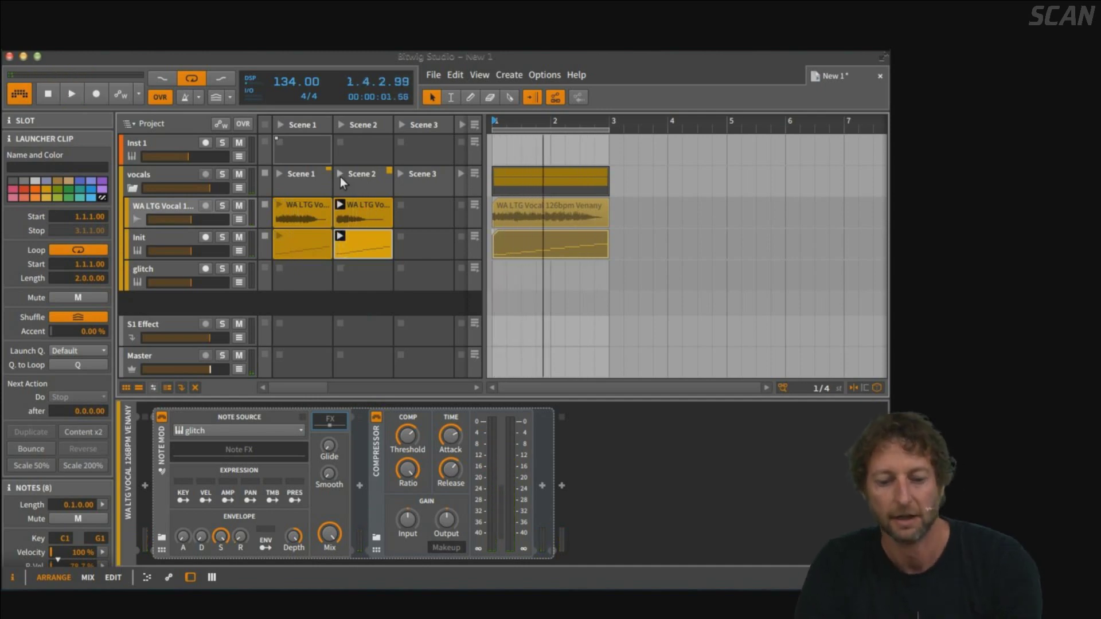
click(186, 169)
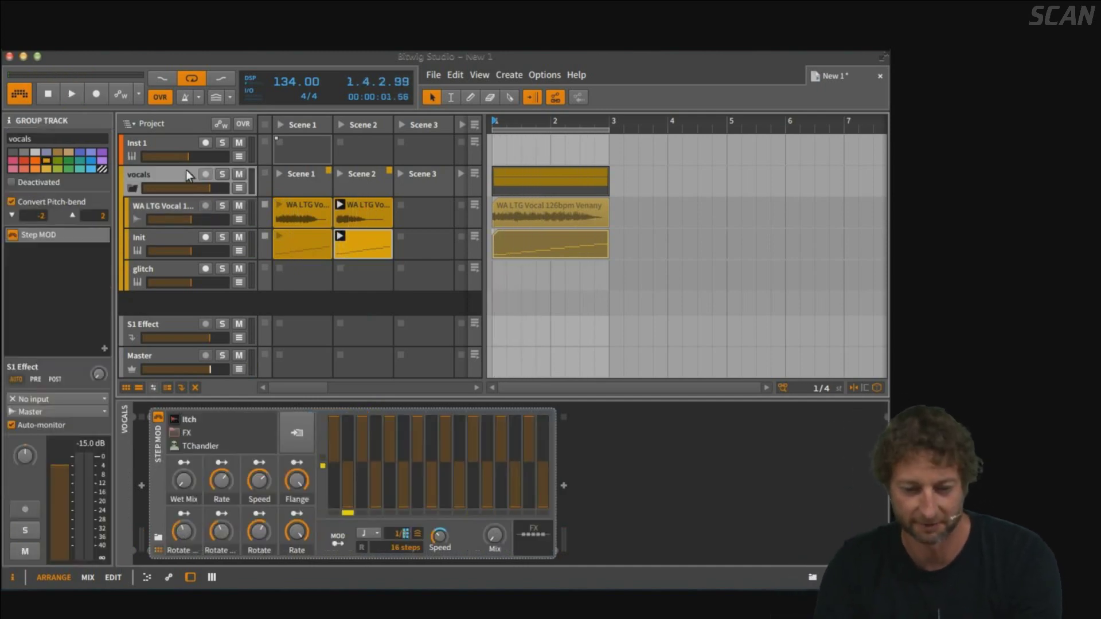
click(130, 190)
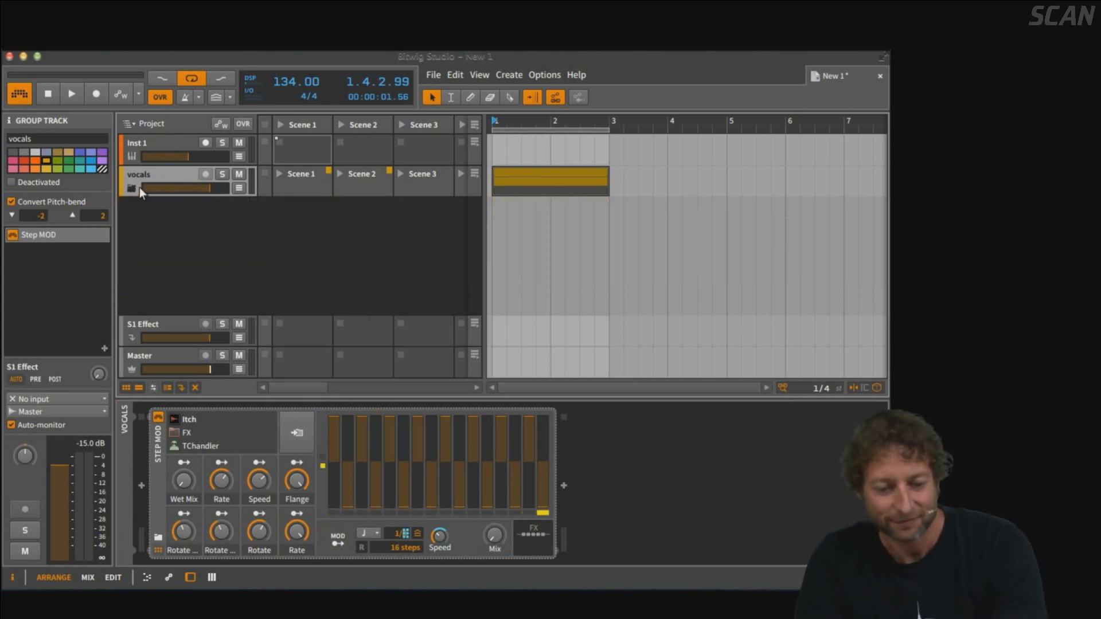
Insert a Drum Machine device on the Inst 1 track.
click(172, 147)
double_click(257, 506)
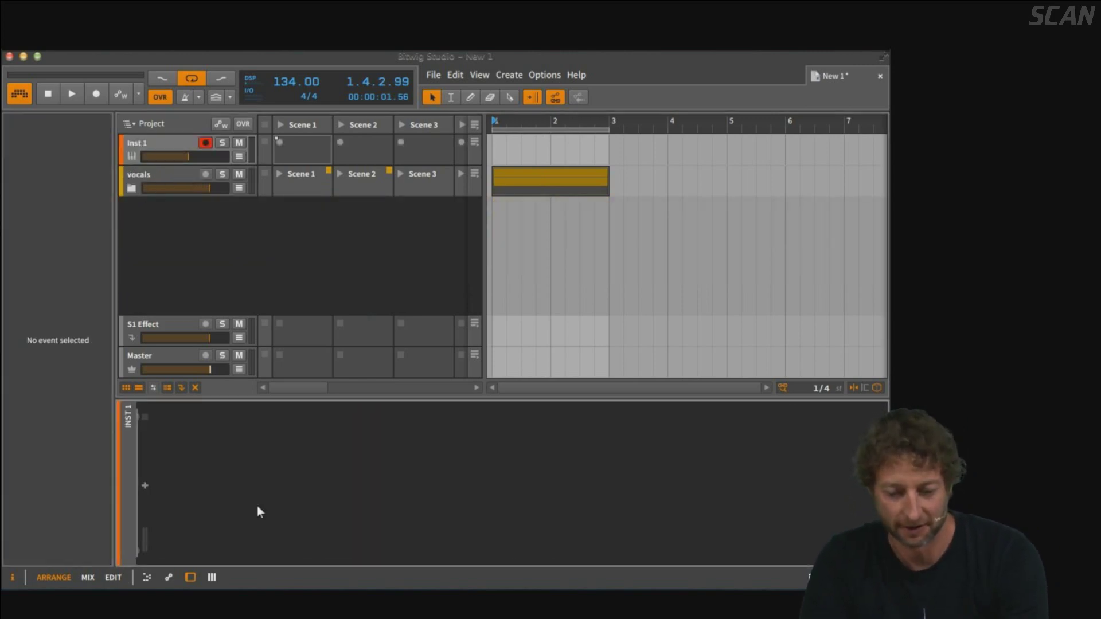
text(drum machine)
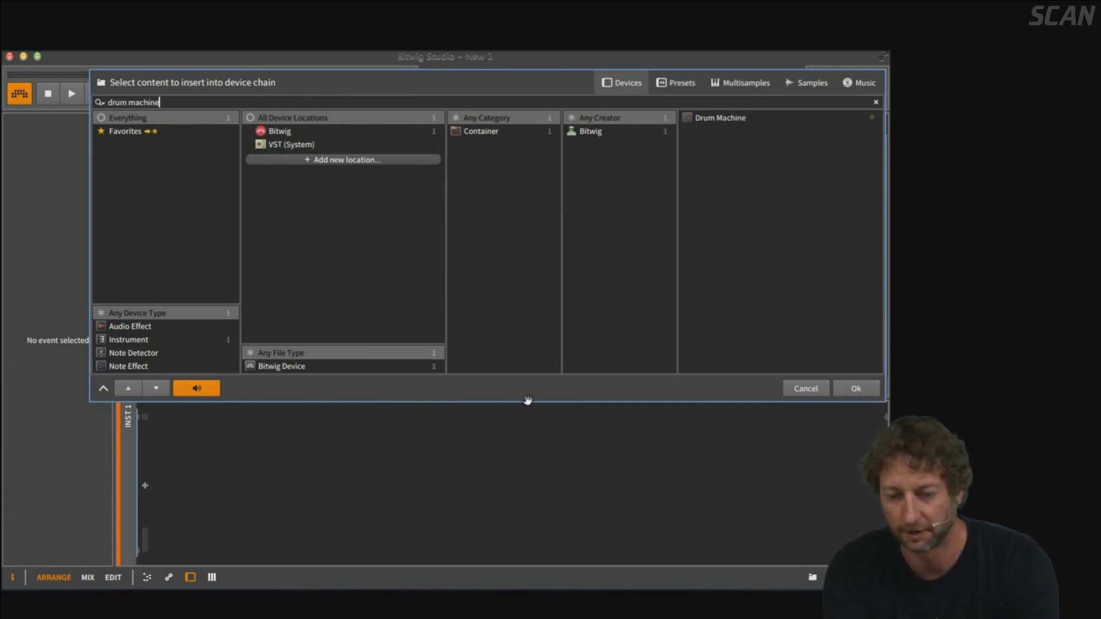
double_click(719, 119)
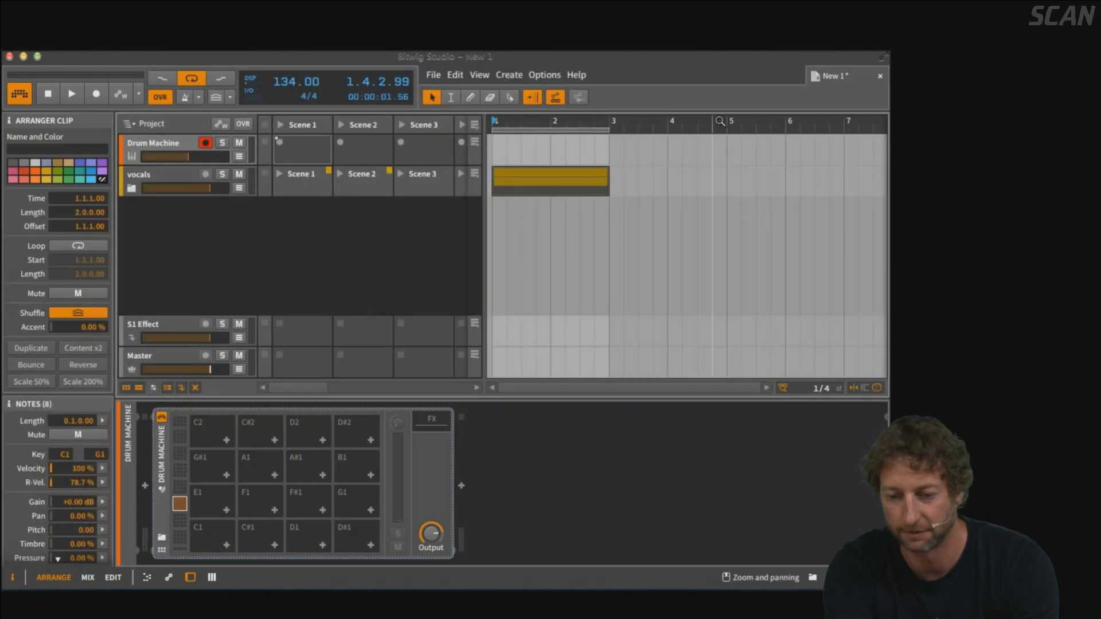
Load the Barefoot Kit preset into the Drum Machine.
click(161, 539)
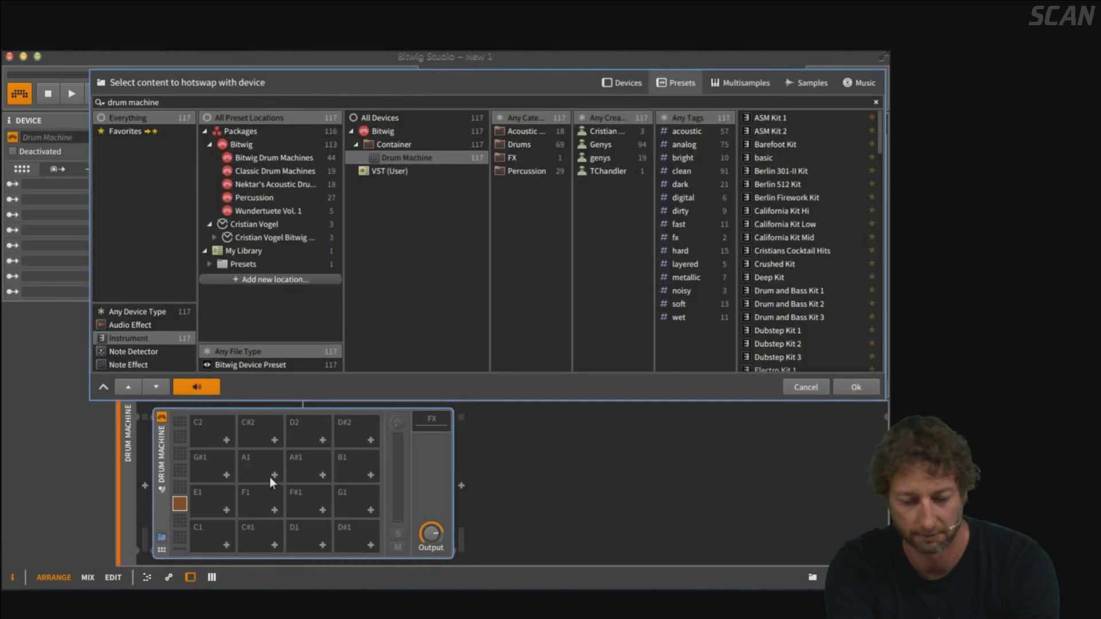
click(767, 145)
double_click(767, 145)
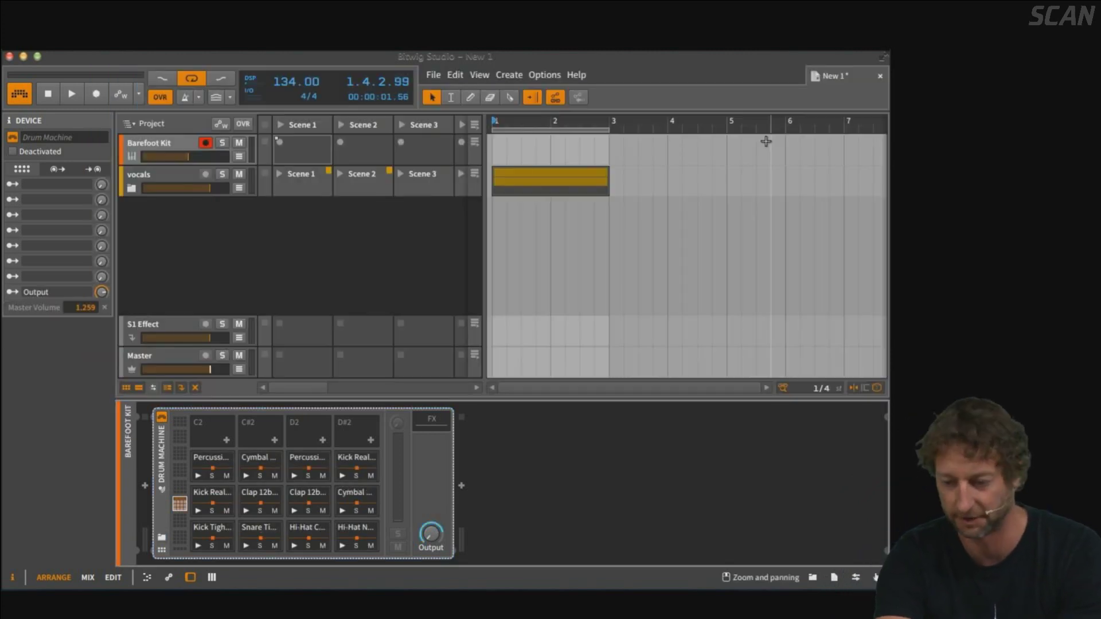
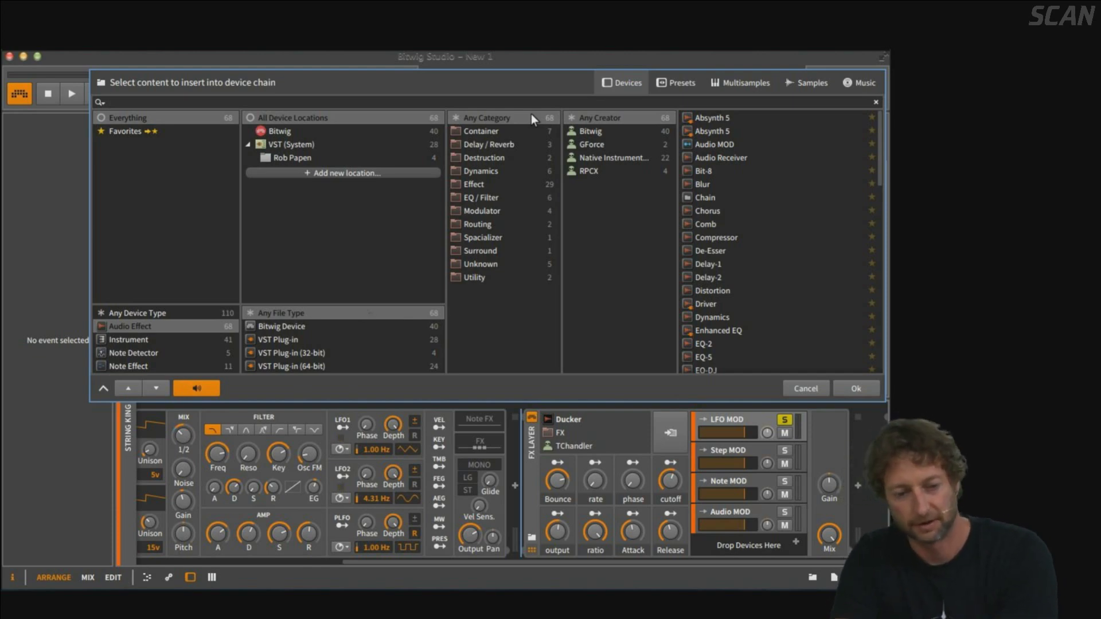
Cancel the device browser, and map the E key to set the vocals group's volume to +2.39 dB.
click(803, 388)
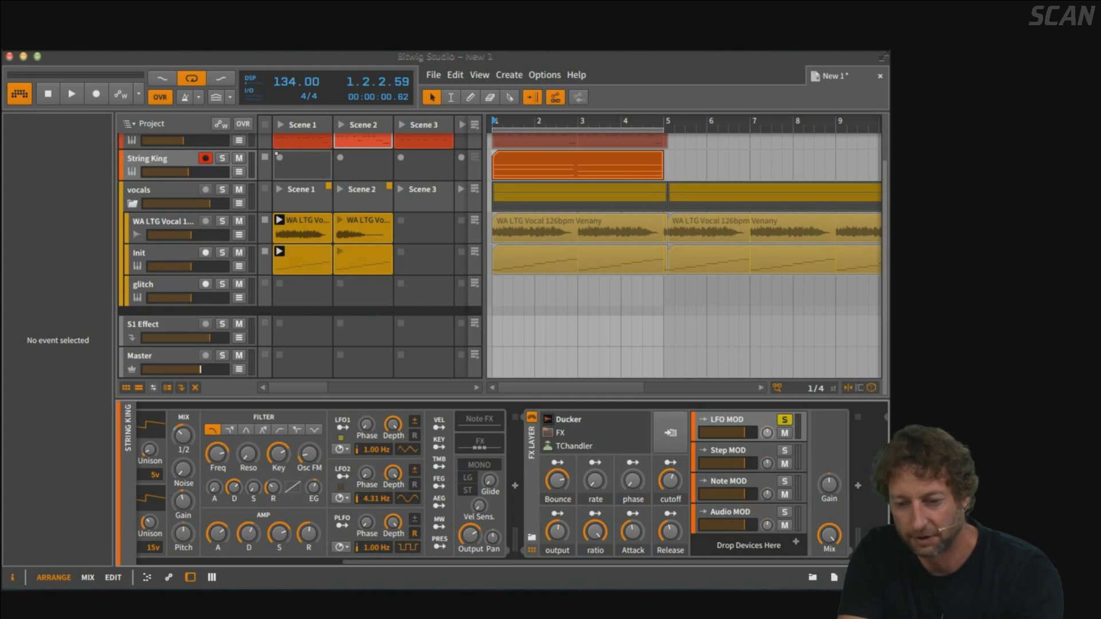
key(super+m)
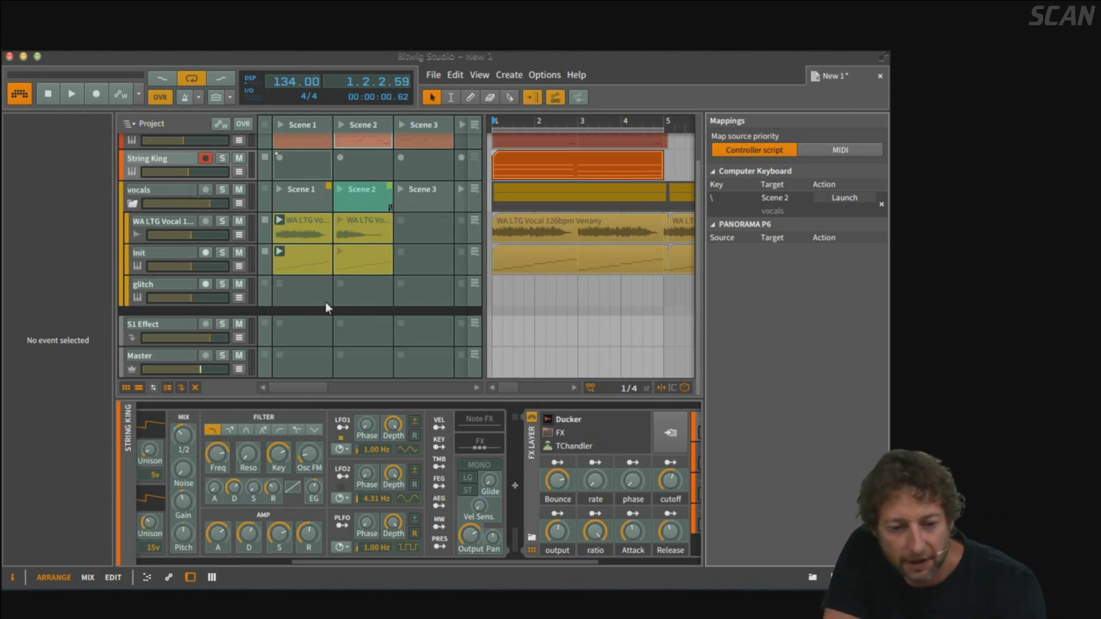
click(187, 205)
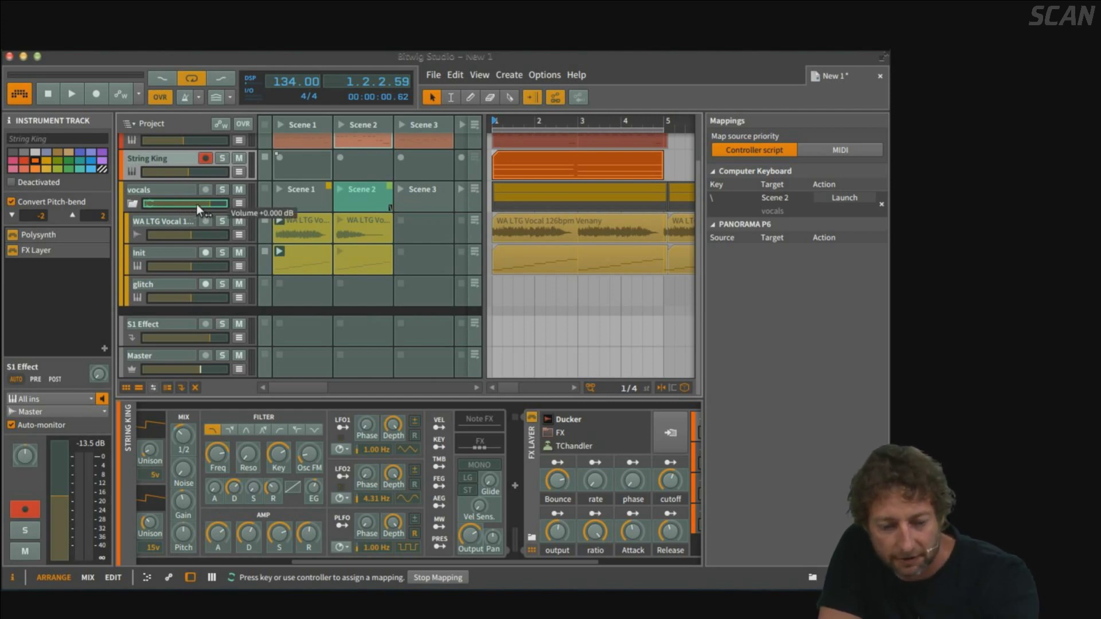
key(e)
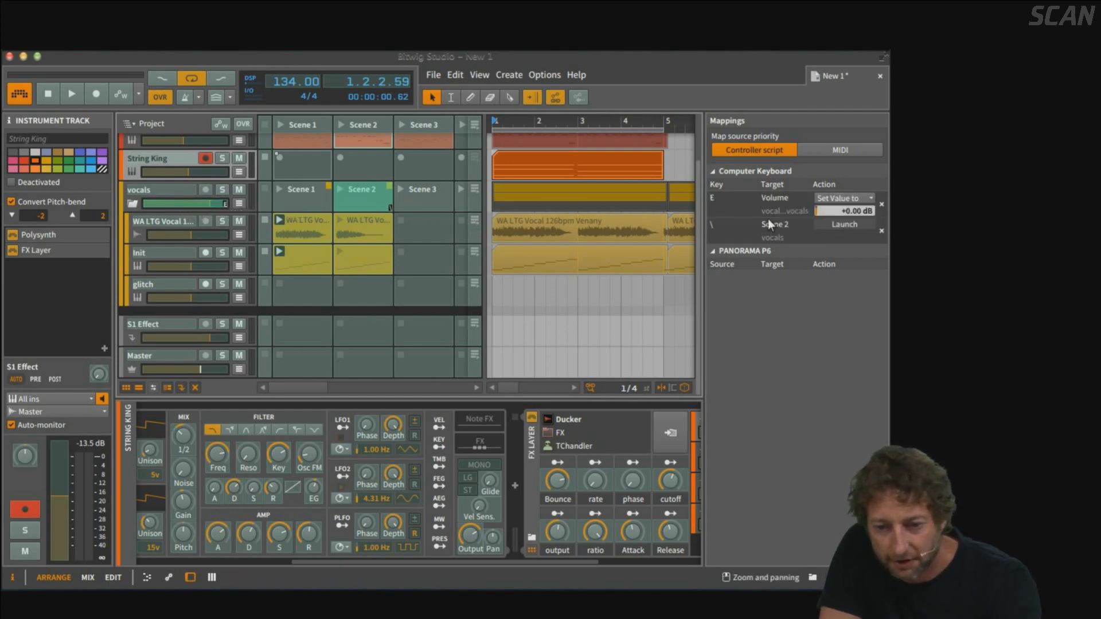
drag(841, 211, 842, 183)
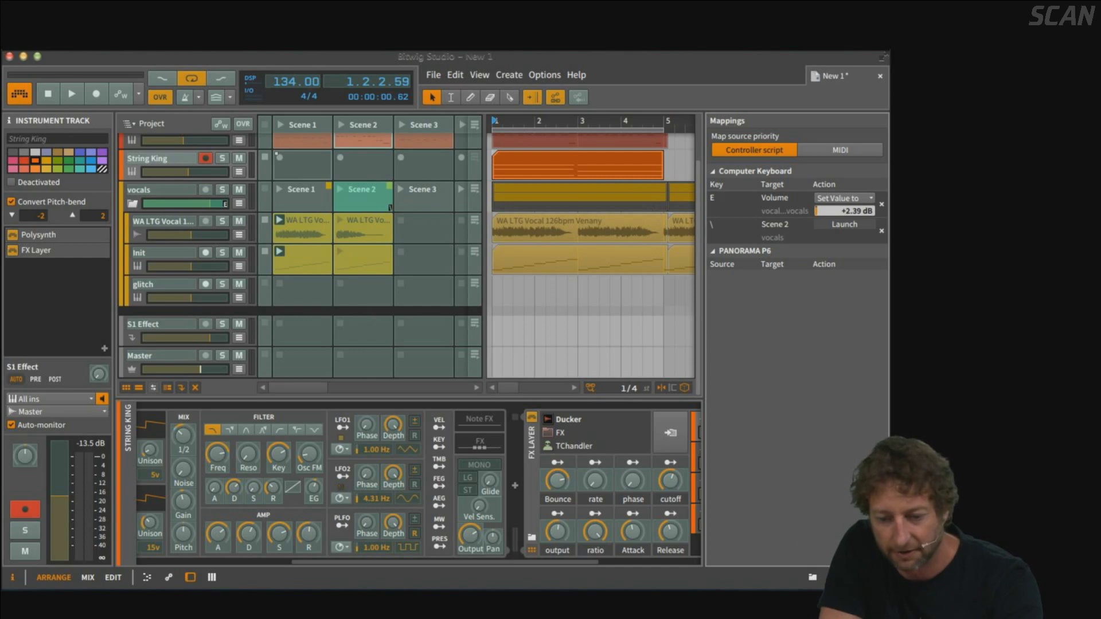
key(Escape)
drag(172, 206, 216, 204)
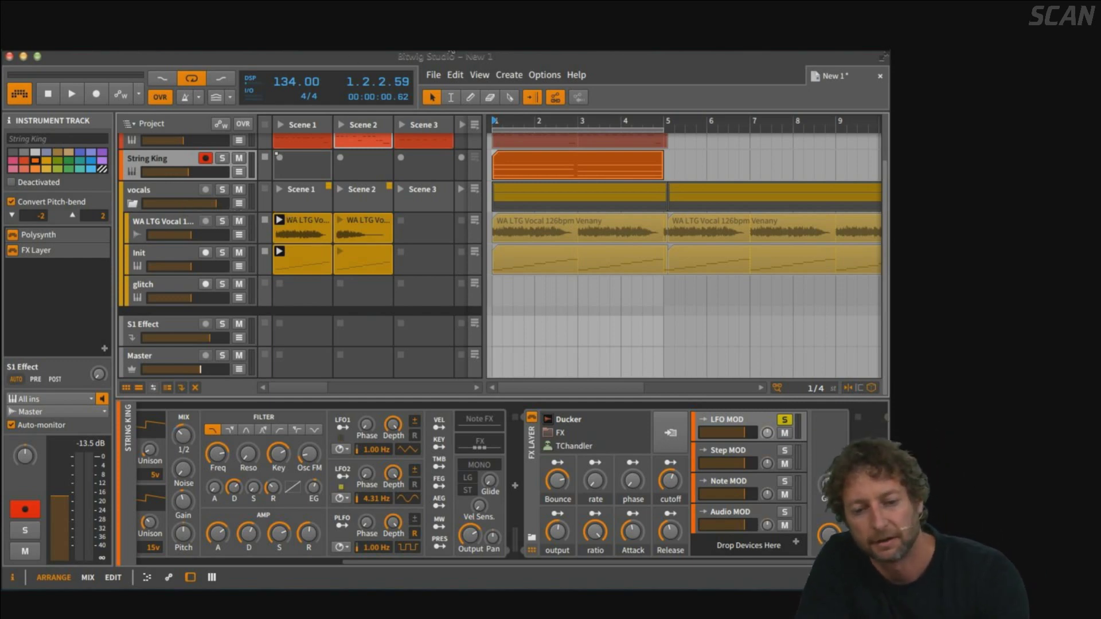
Review the keyboard and controller shortcut assignments in the preferences once more, and close the dialog.
click(536, 74)
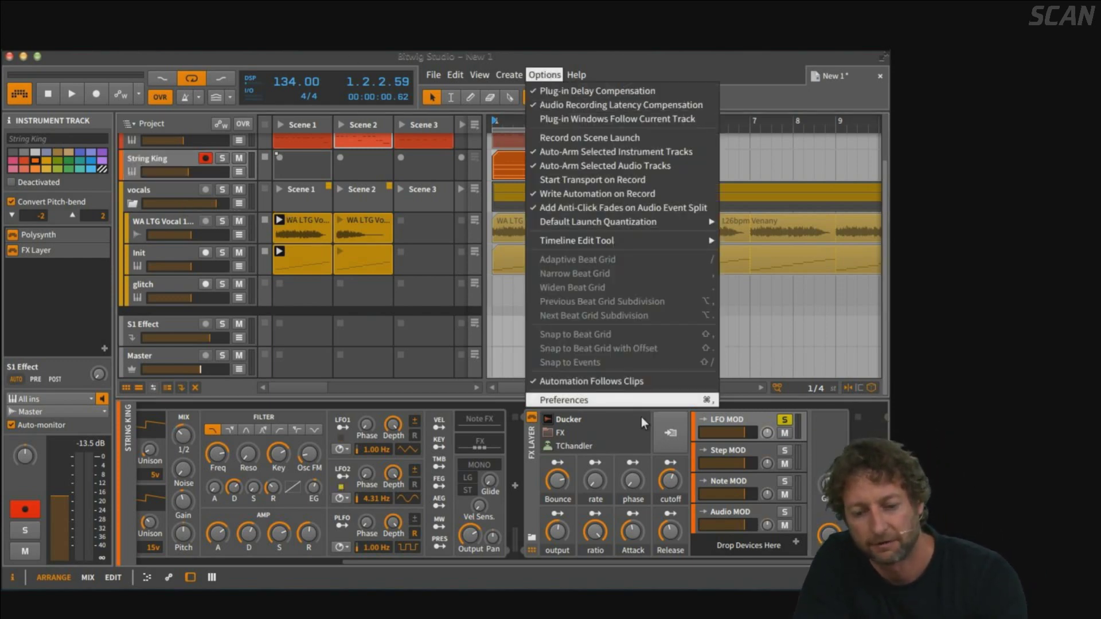
click(639, 403)
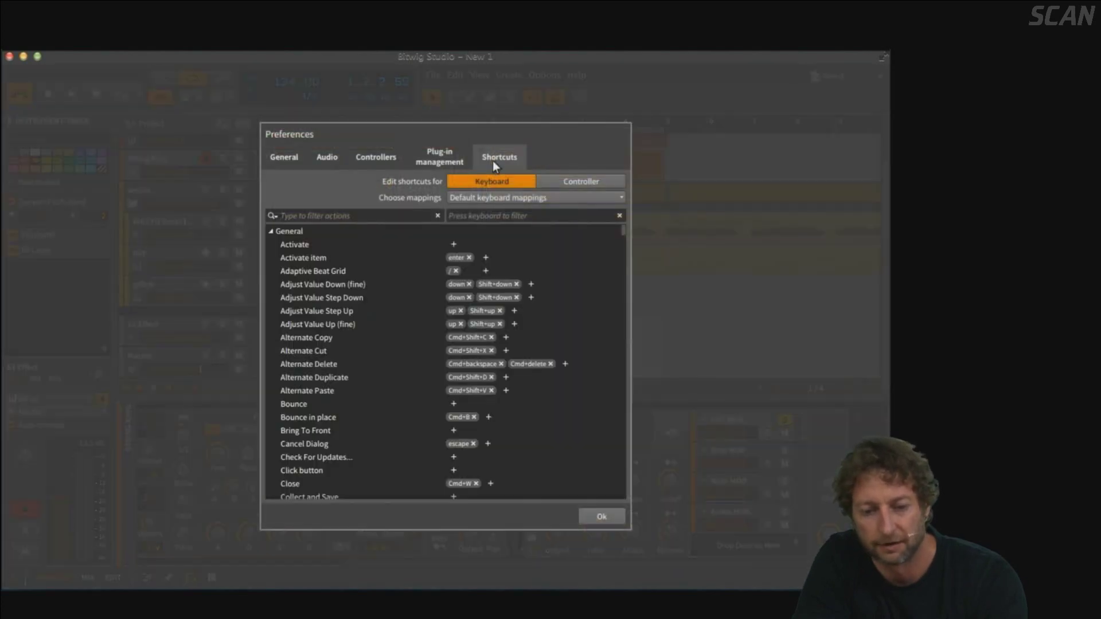
click(562, 182)
click(523, 181)
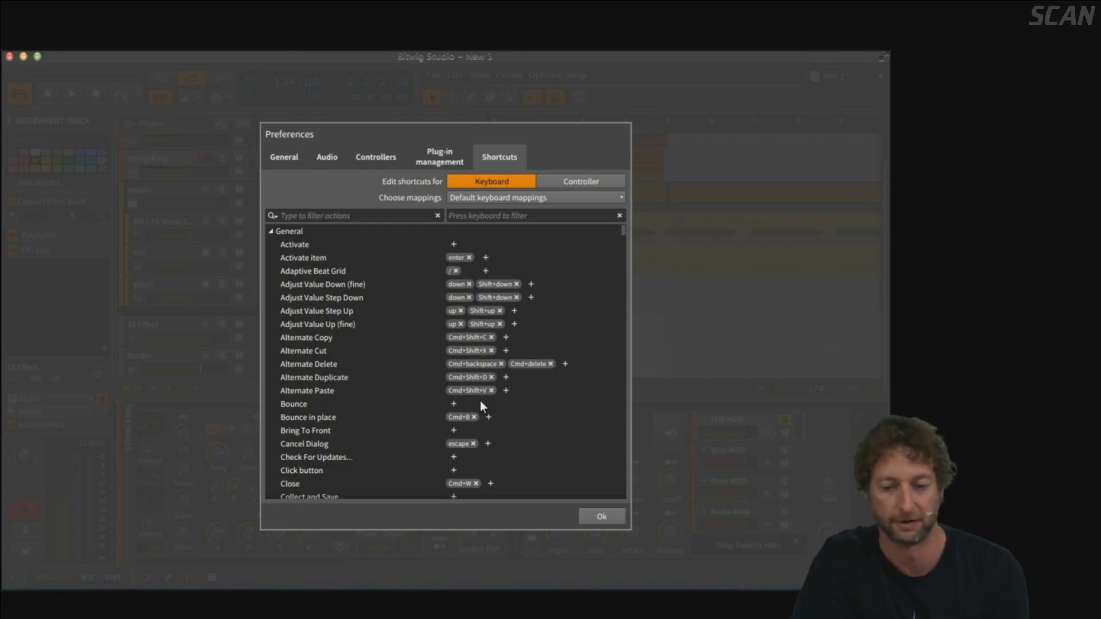
click(600, 515)
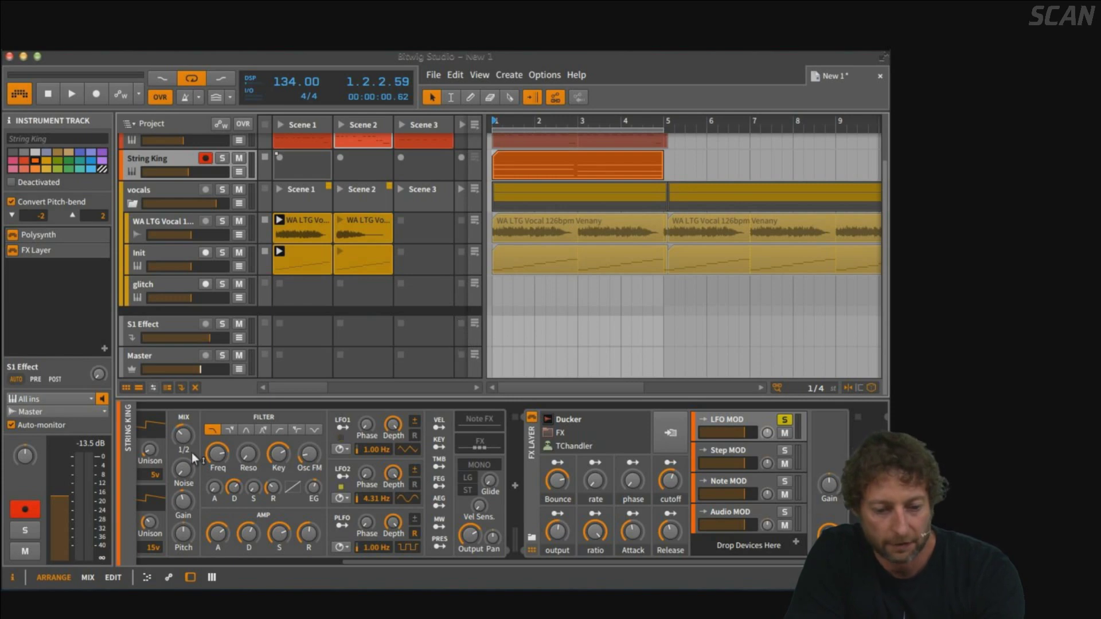
Select the Ducker FX Layer on the String King track and examine its macro control assignments.
scroll(616, 485, left, 5)
click(615, 485)
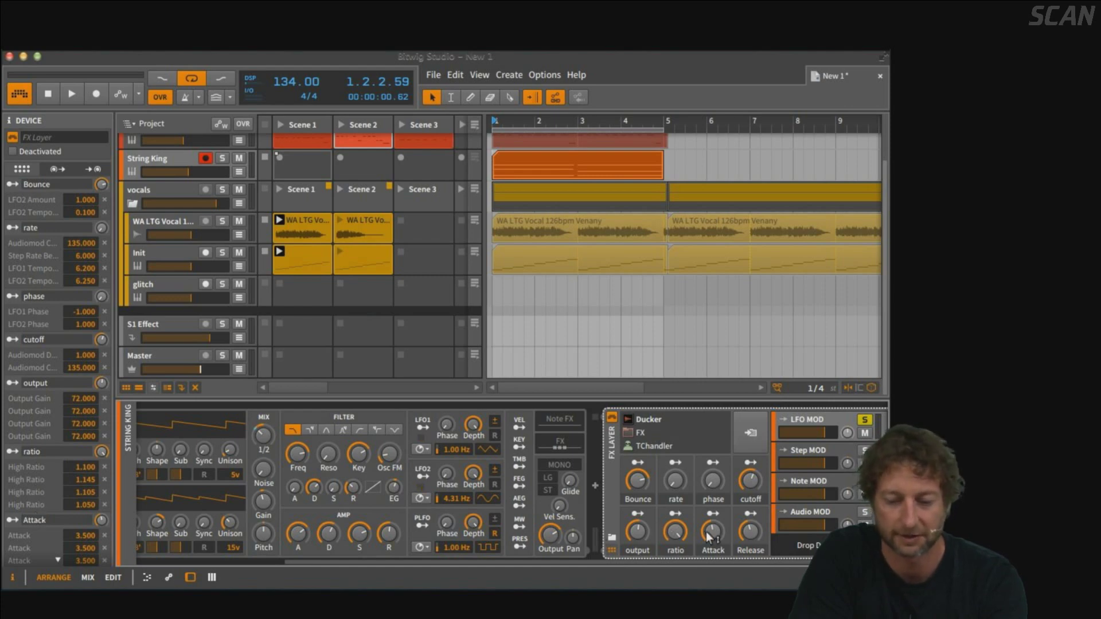
mouse_move(711, 537)
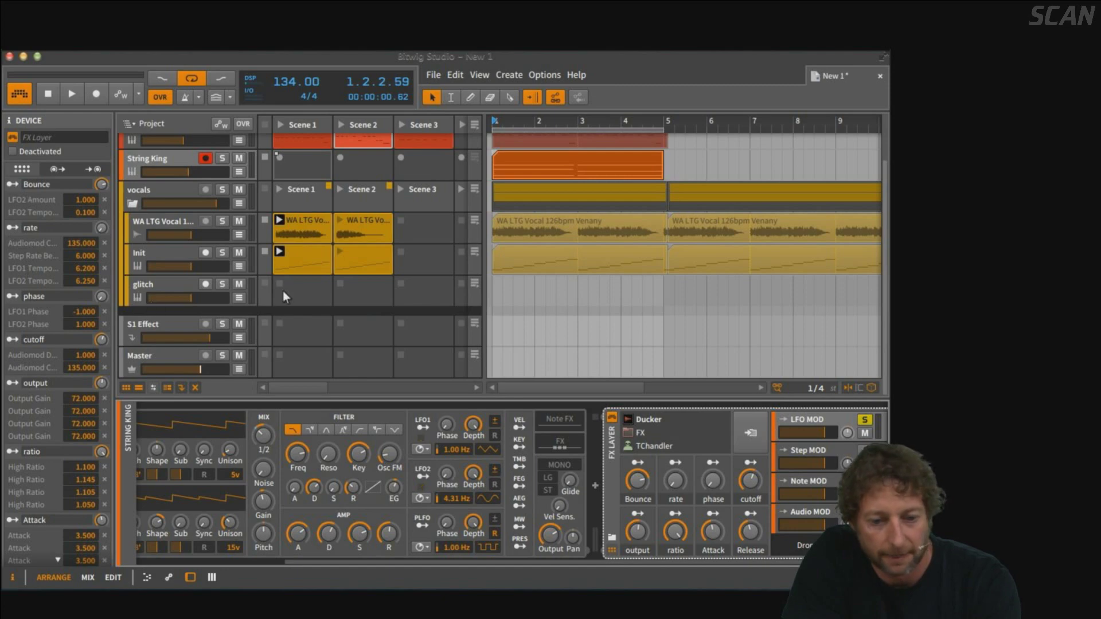
click(548, 343)
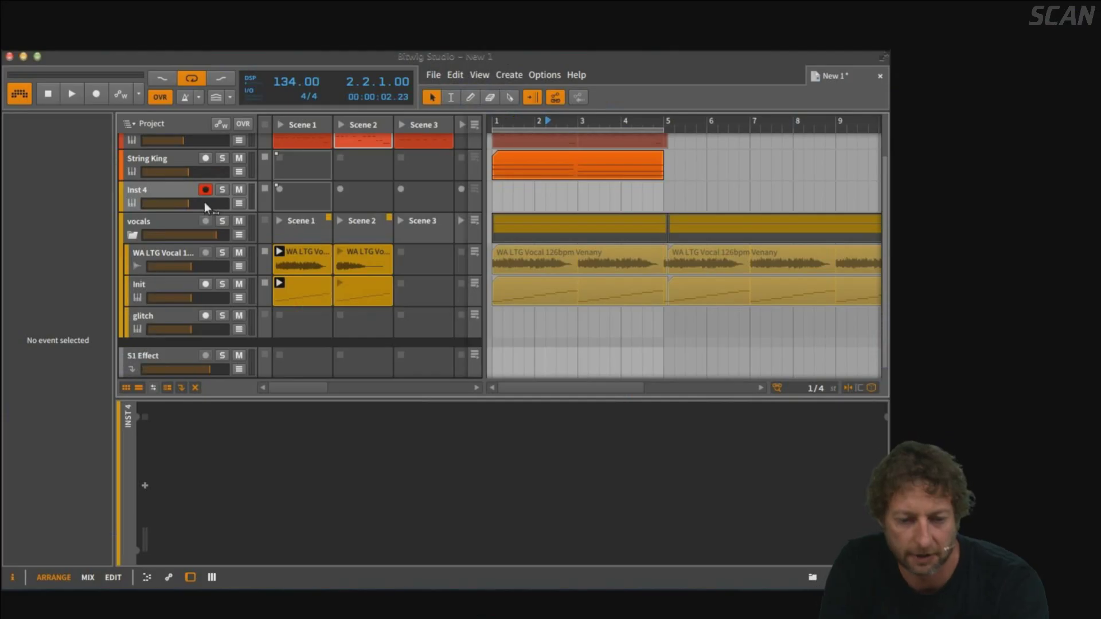
Insert a Polysynth device on the Inst 4 track.
click(176, 194)
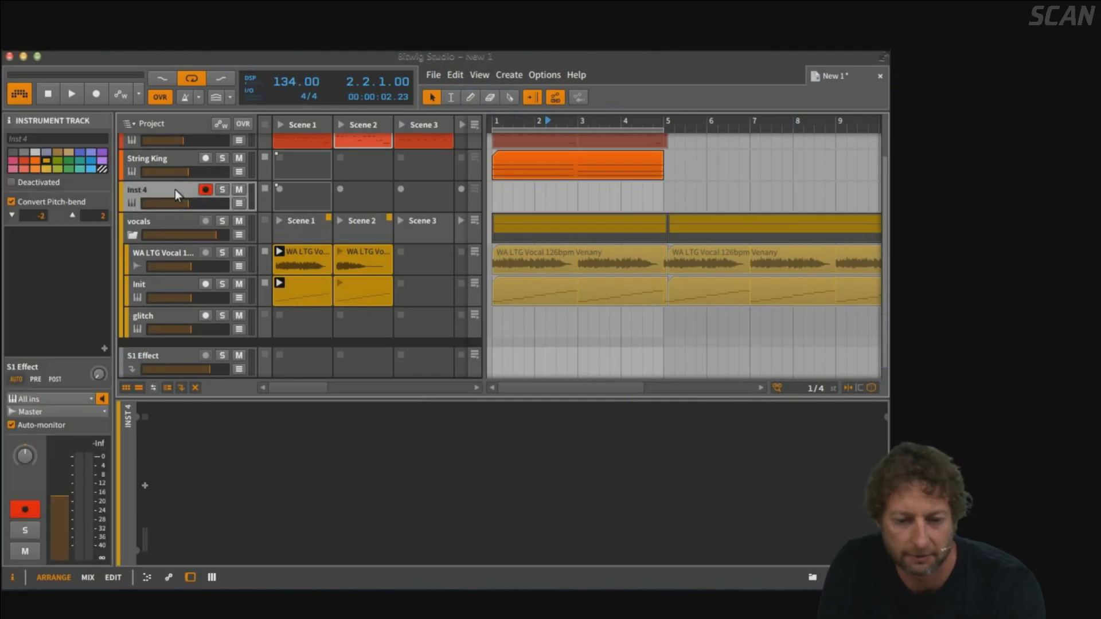
click(145, 486)
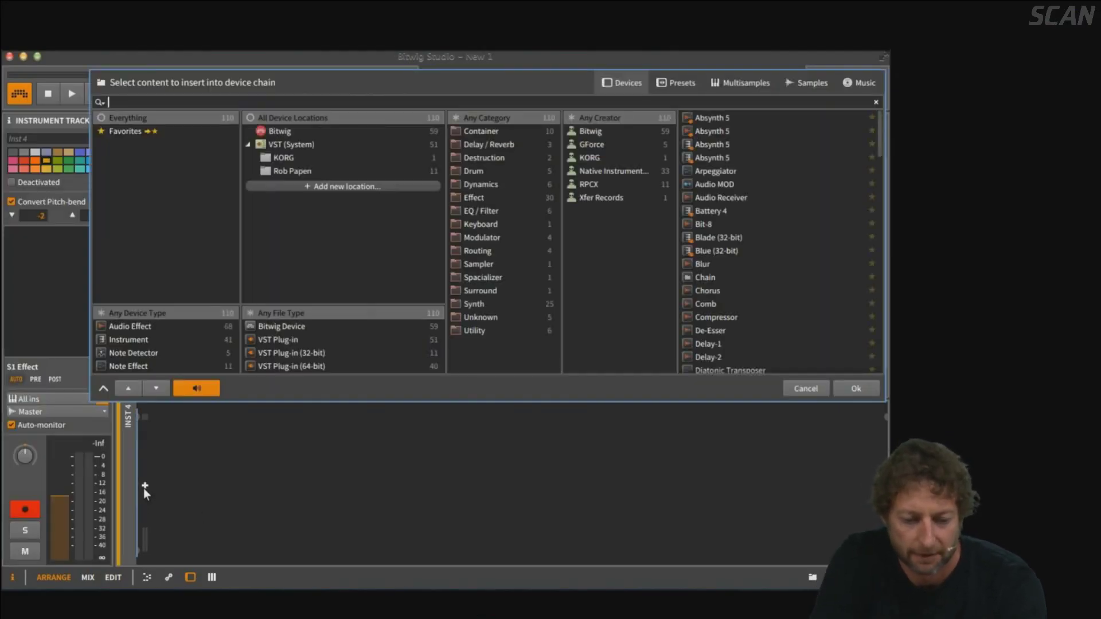
text(poly)
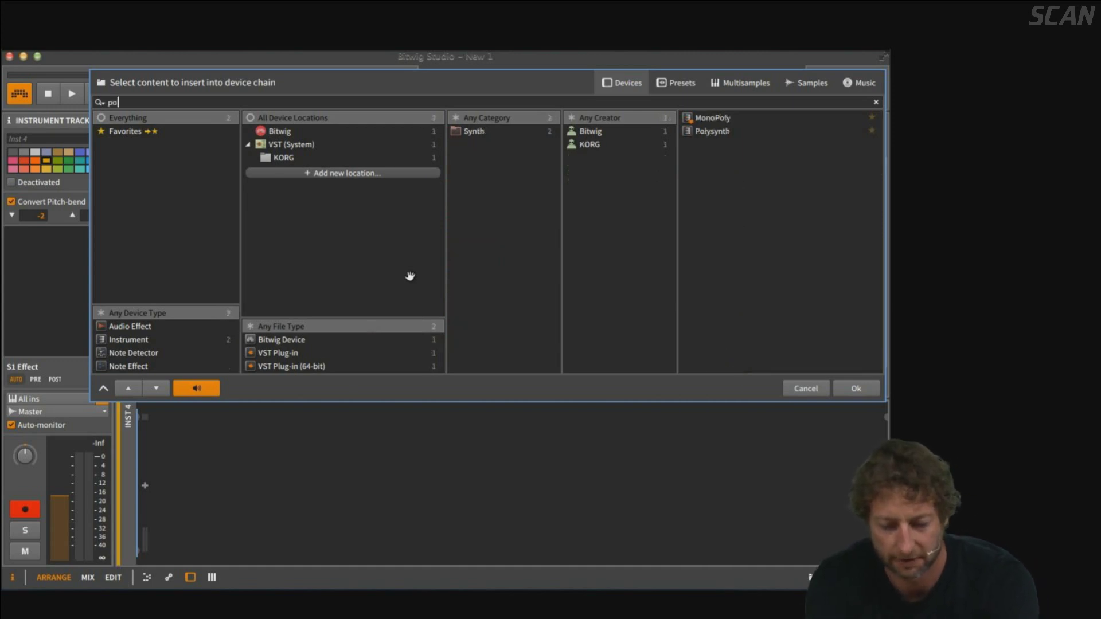
double_click(755, 133)
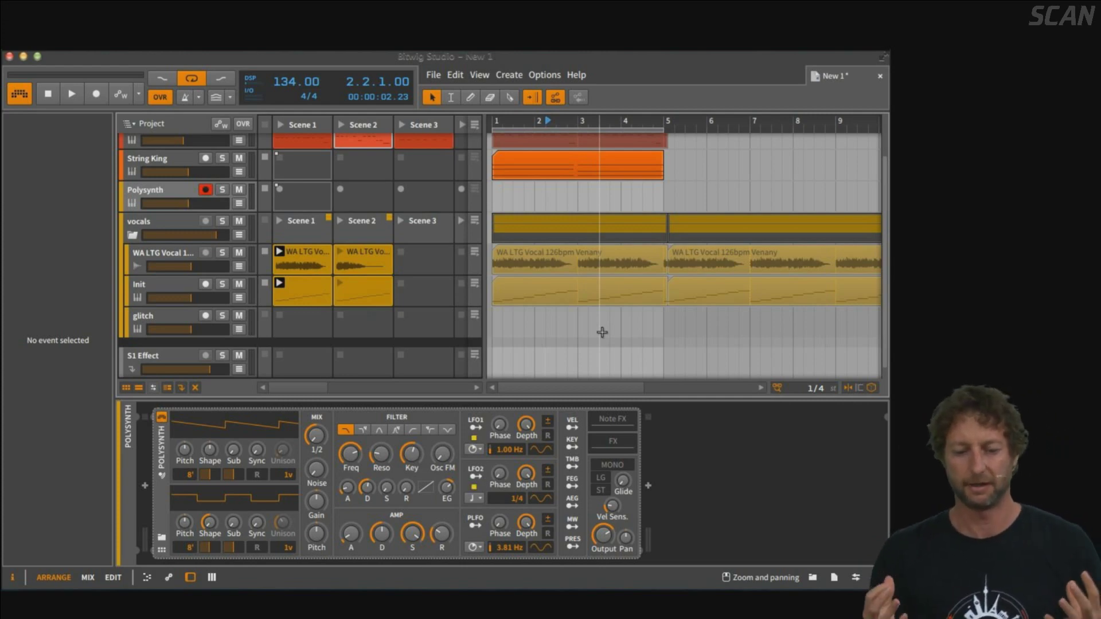
Add the big lead warmth audio effect preset after the Polysynth.
click(648, 486)
click(677, 84)
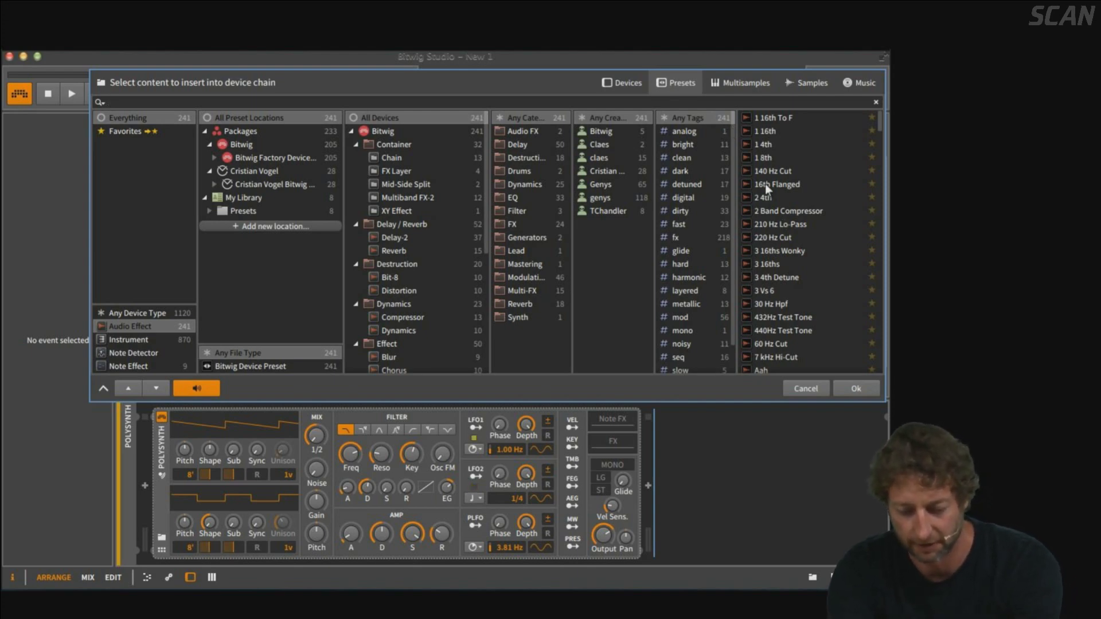
text(big)
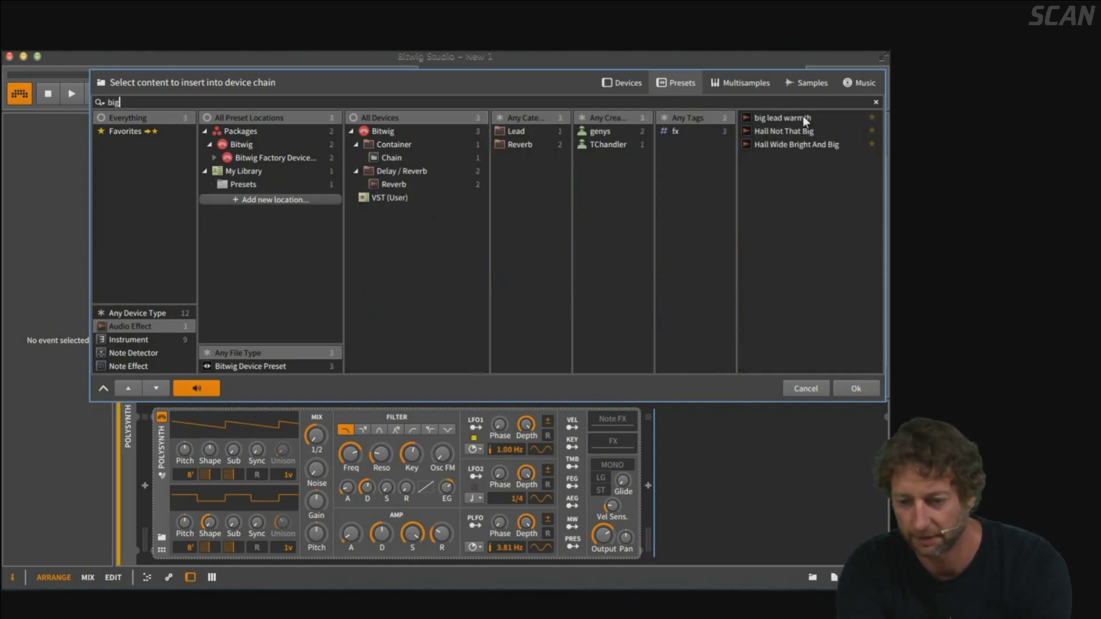
double_click(803, 118)
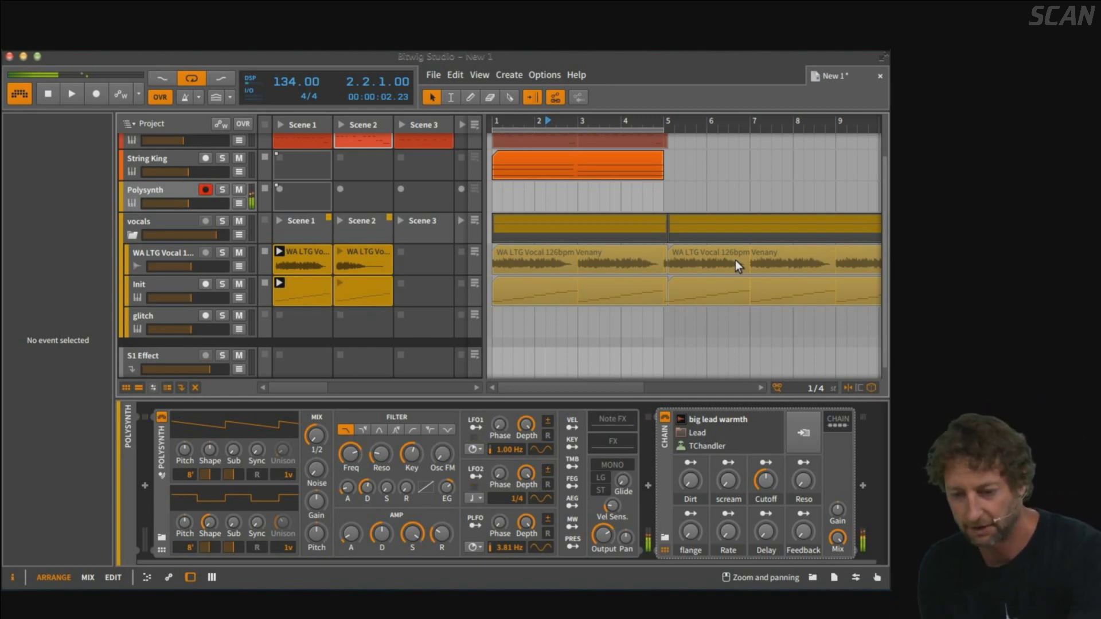
Bypass and re-enable the big lead warmth chain, then raise its Dirt macro, scream to 26.5 % and Delay.
click(666, 417)
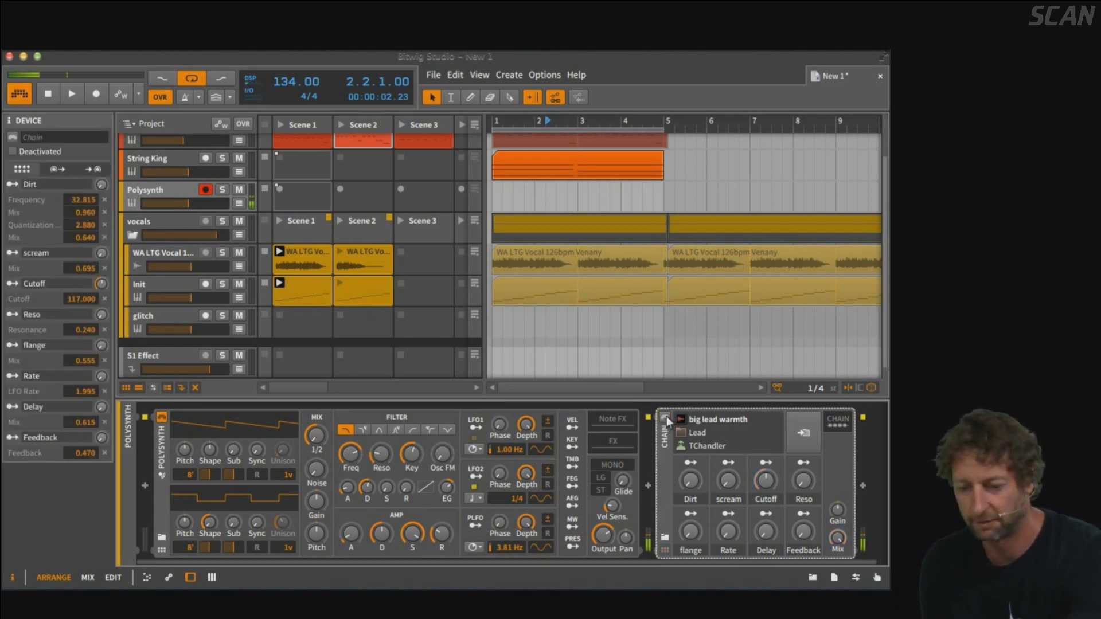
click(667, 416)
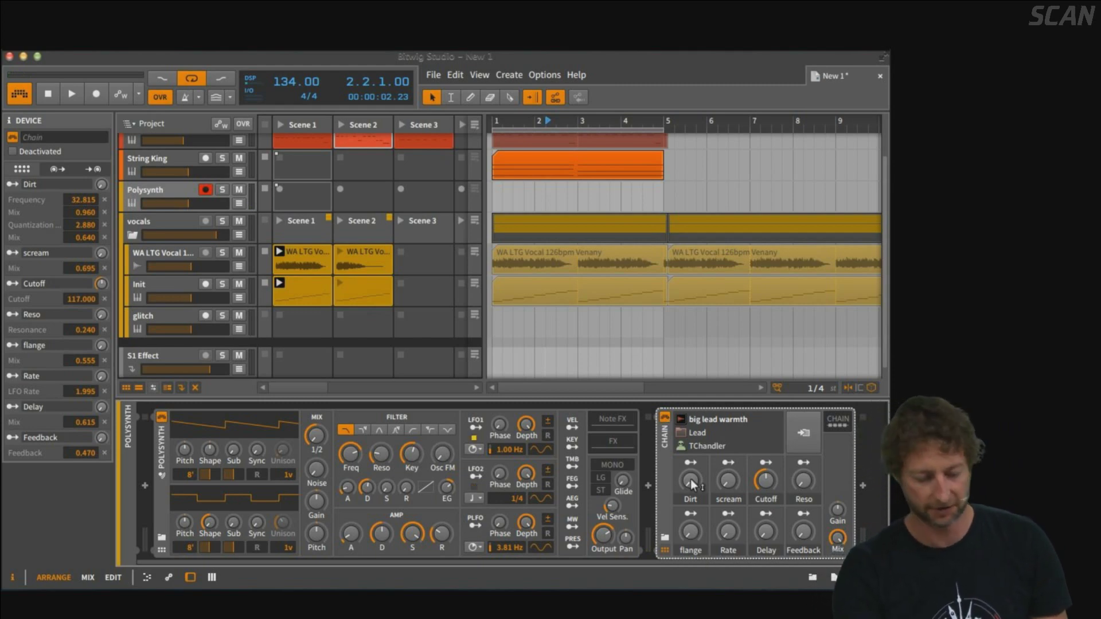
mouse_move(690, 480)
drag(690, 479, 726, 481)
mouse_move(726, 481)
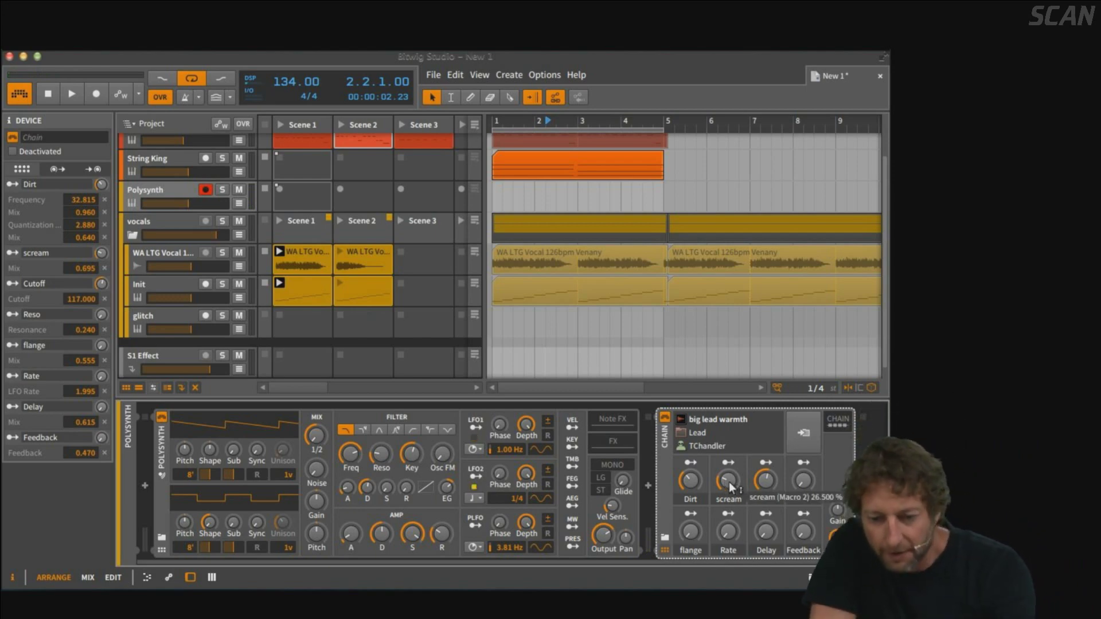
drag(763, 542, 762, 516)
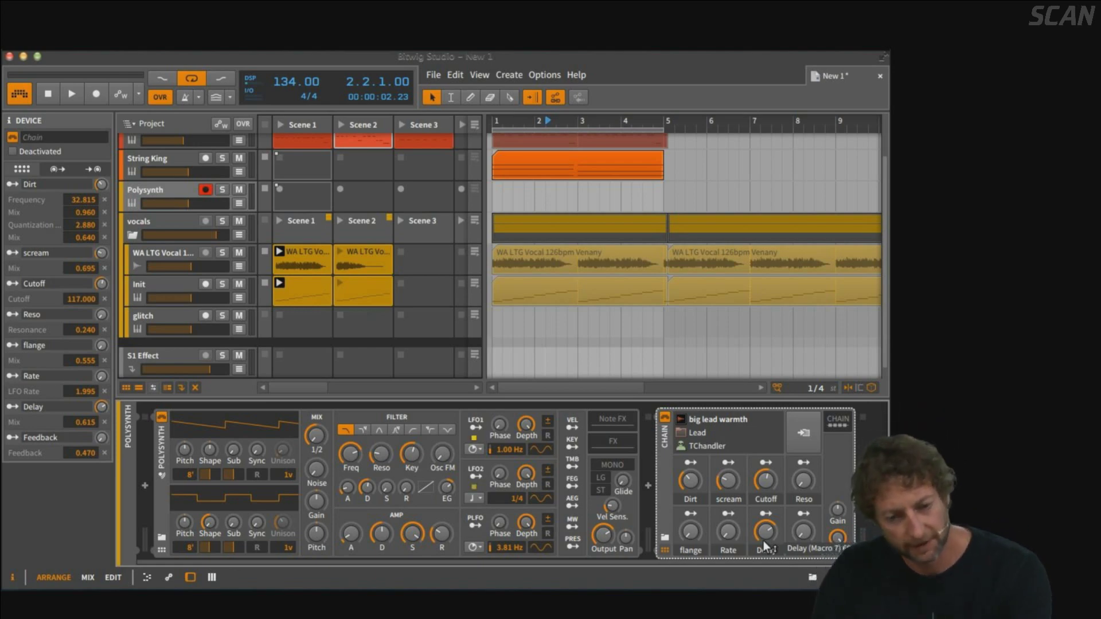
Select the Snare Tight Earnest pad in the Barefoot Kit drum machine and listen to it in the playing arrangement.
scroll(582, 356, up, 3)
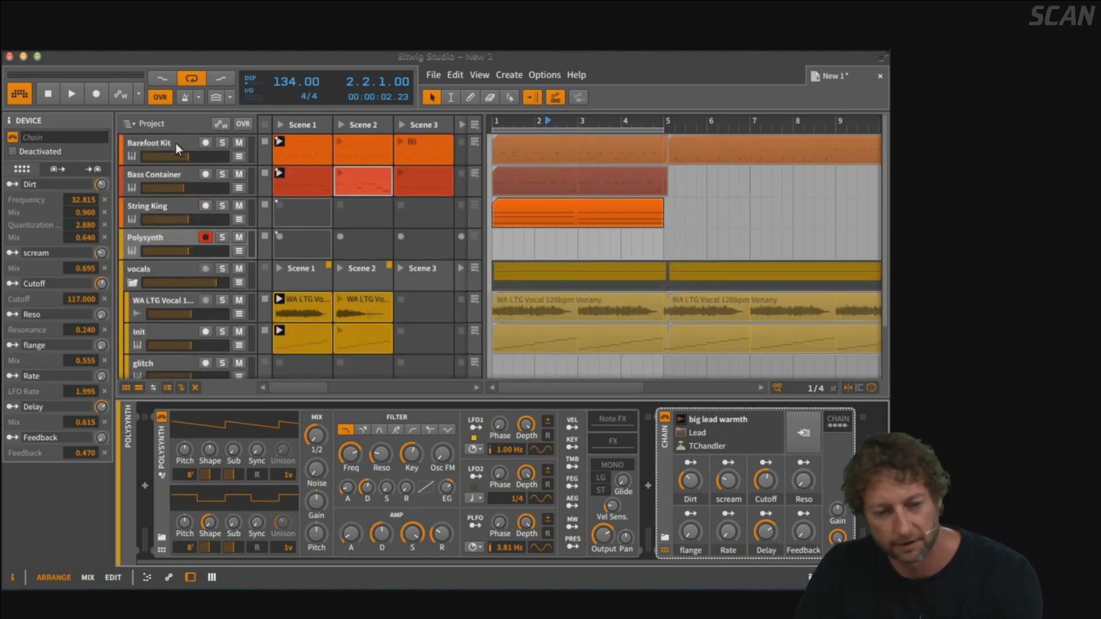
click(175, 143)
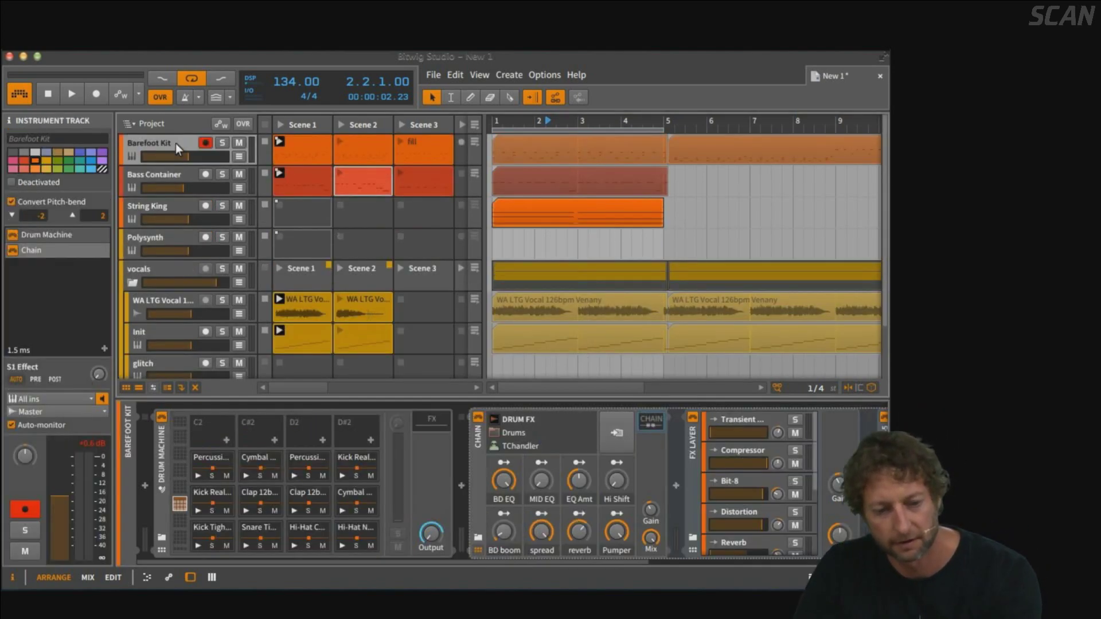
click(253, 538)
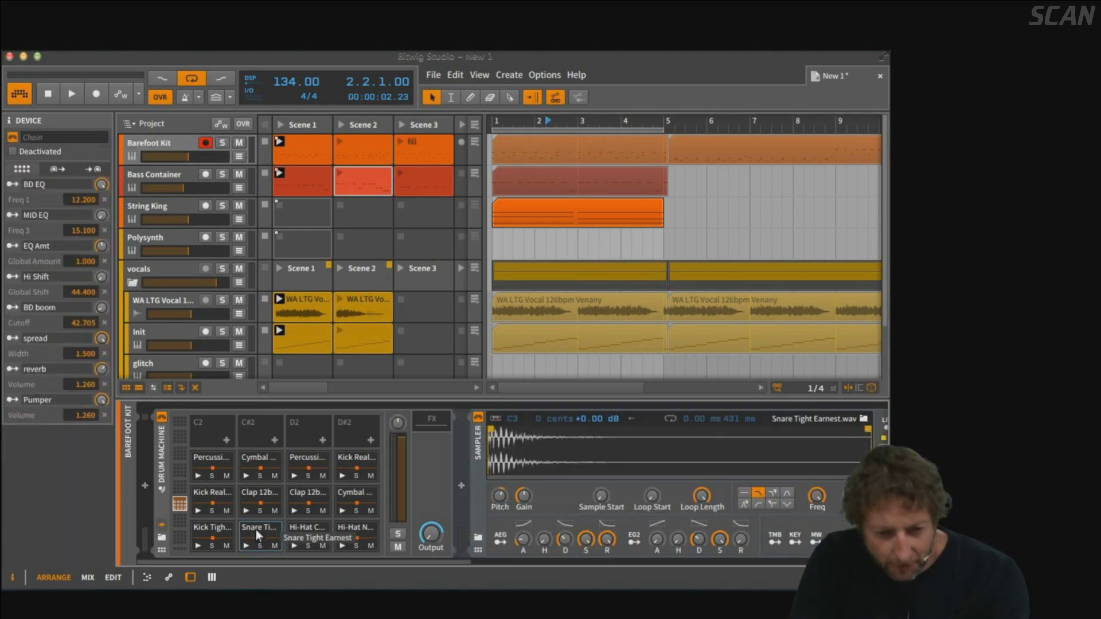
key(space)
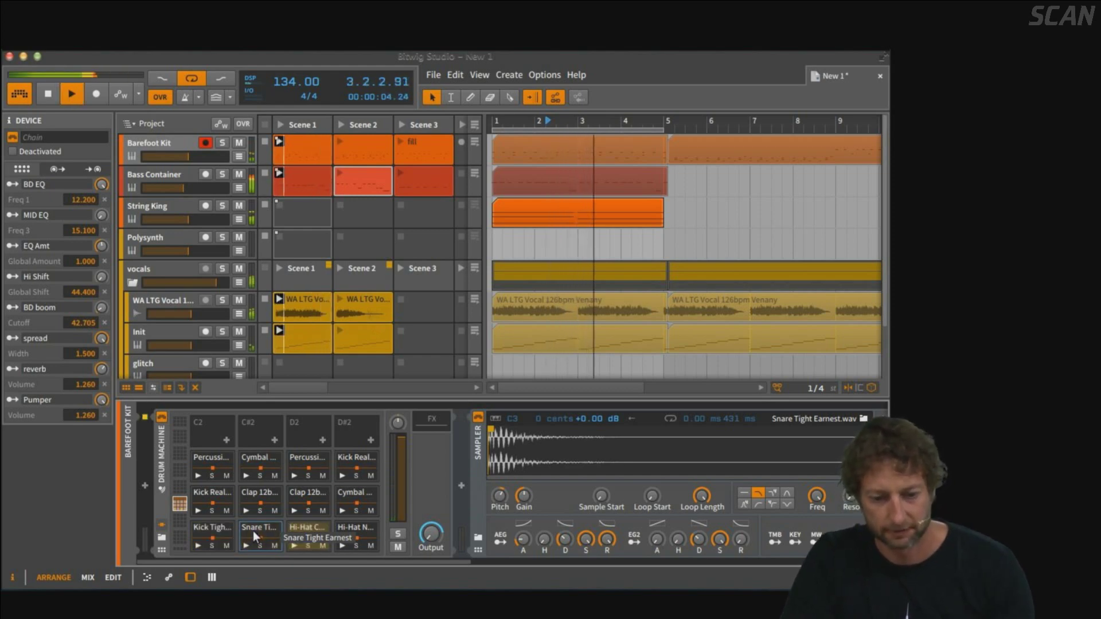
key(space)
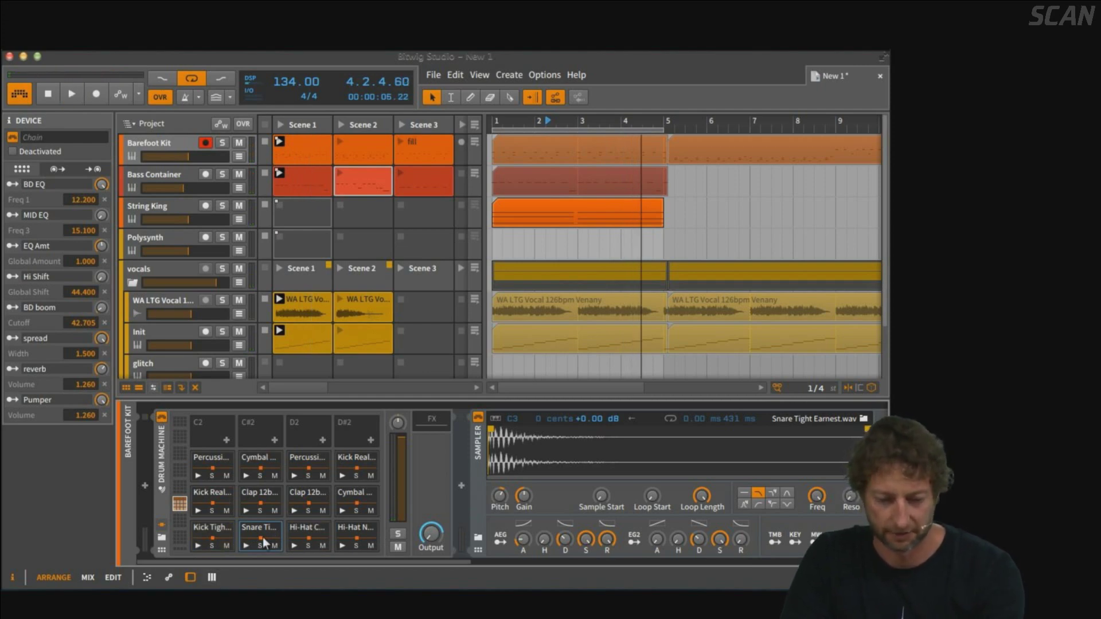
Open hotswap browsing for the snare pad's Sampler and audition its instrument presets during playback, up to Disco Vocal Grains.
click(479, 538)
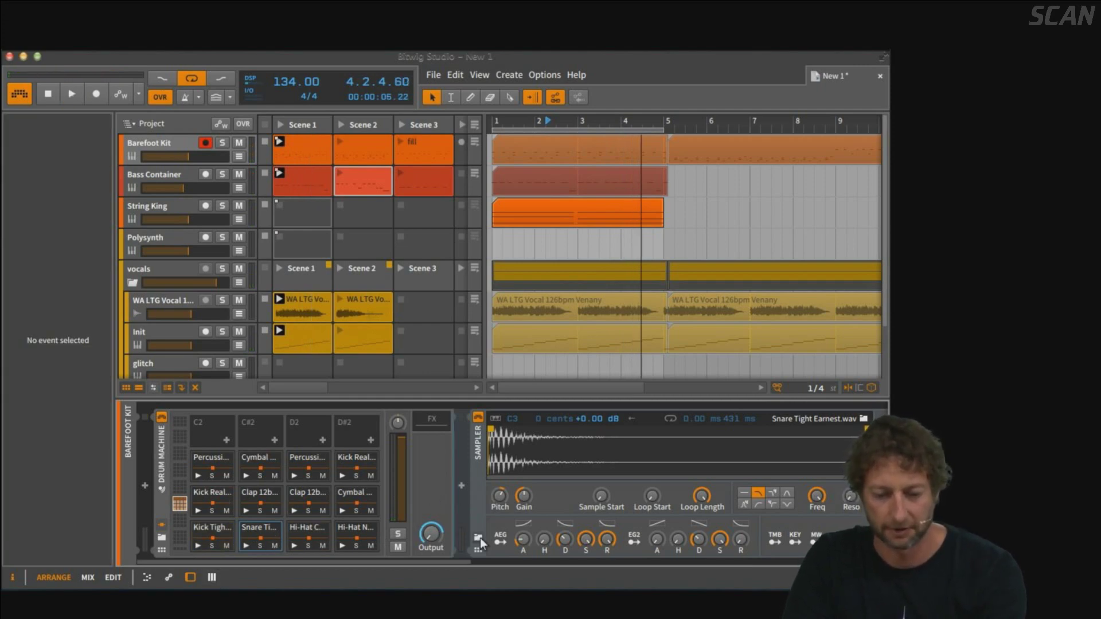
key(space)
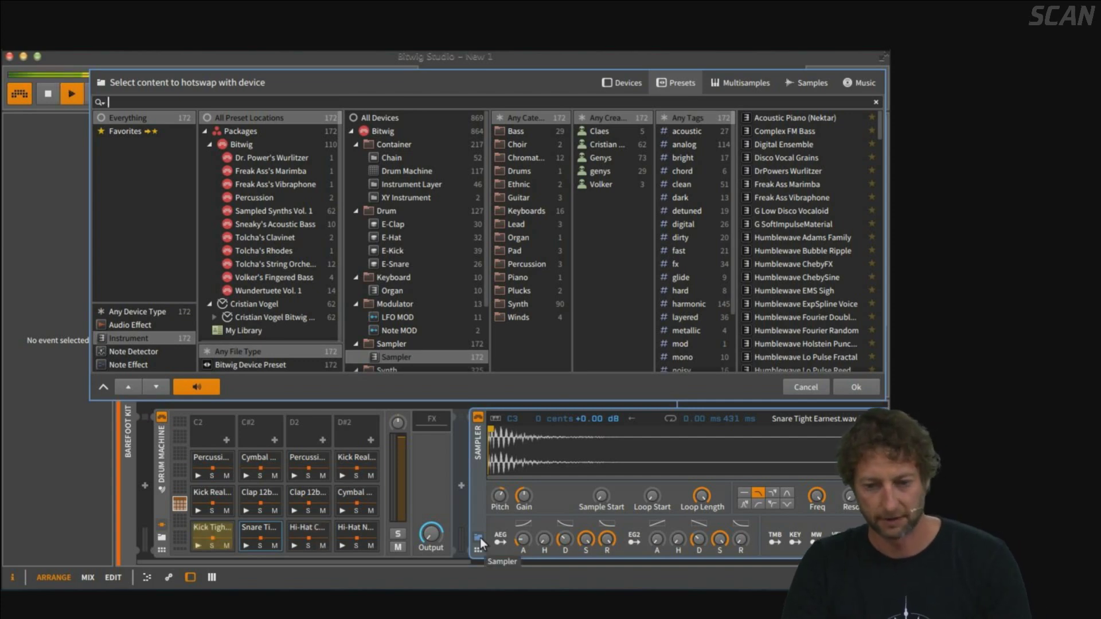
key(Down)
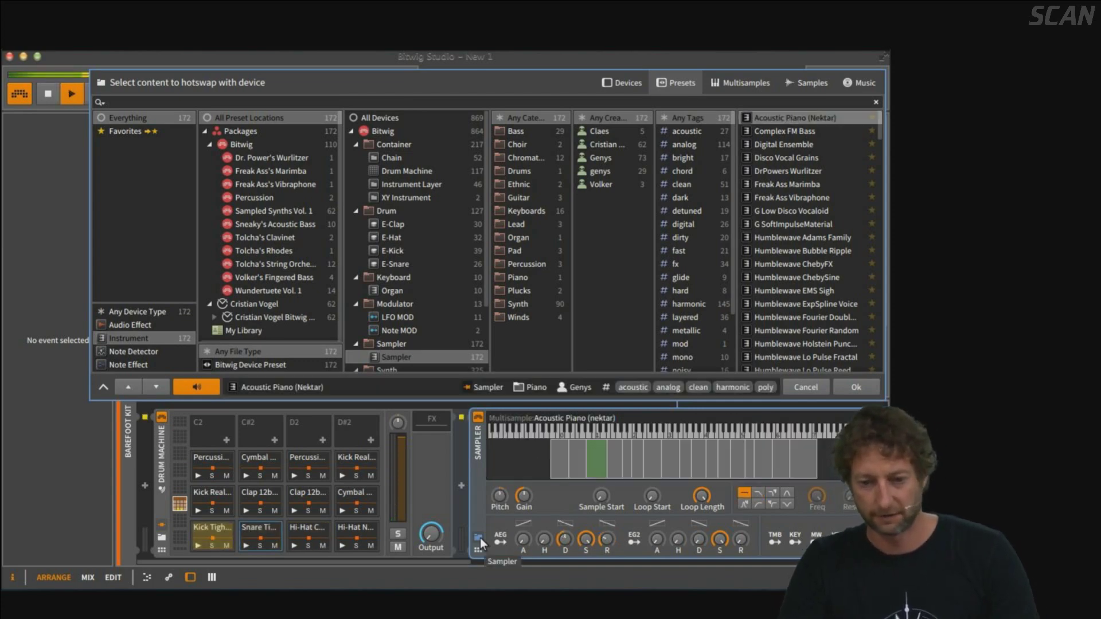
key(Down)
key(Down)
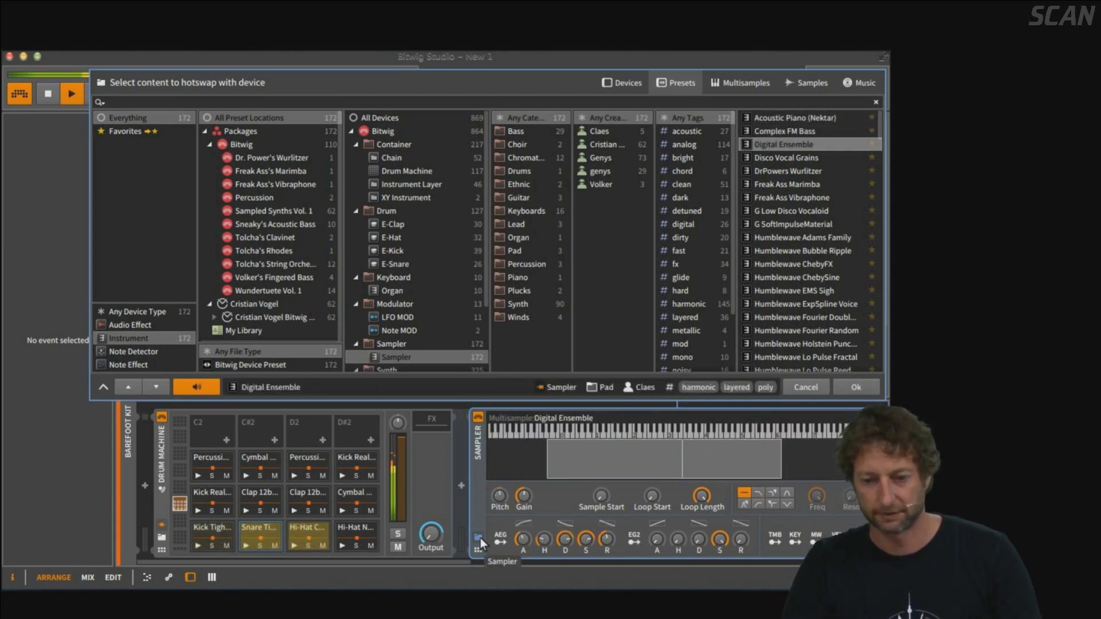
key(Down)
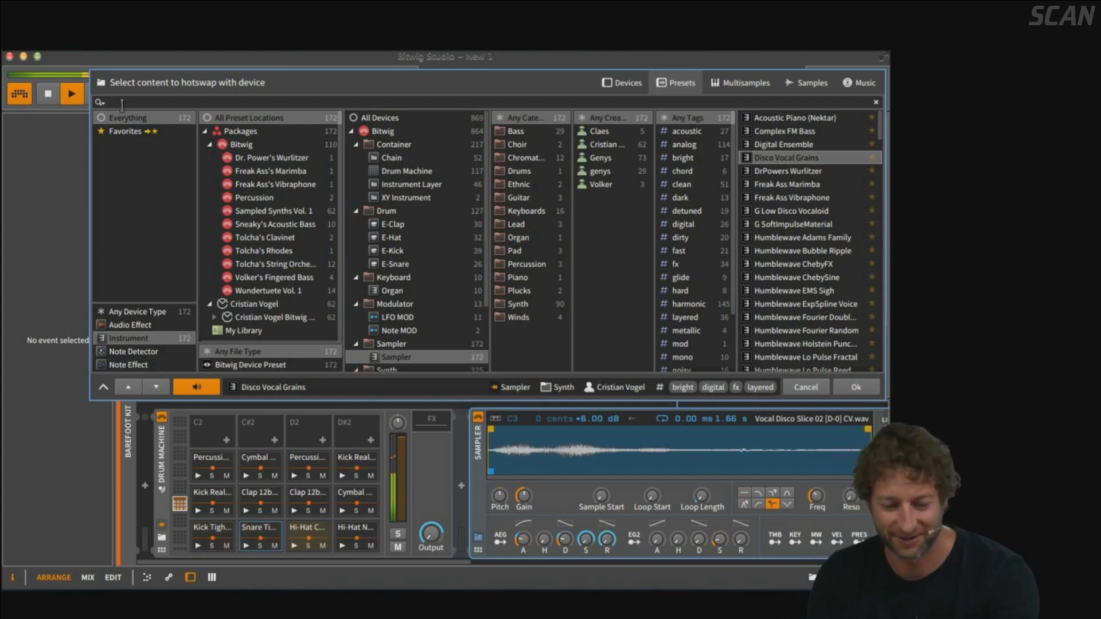
Search the samples for "snare" and audition the JoMoX snares in the Sampler during playback, up to JoMoX Snare 10-04.wav.
text(snare)
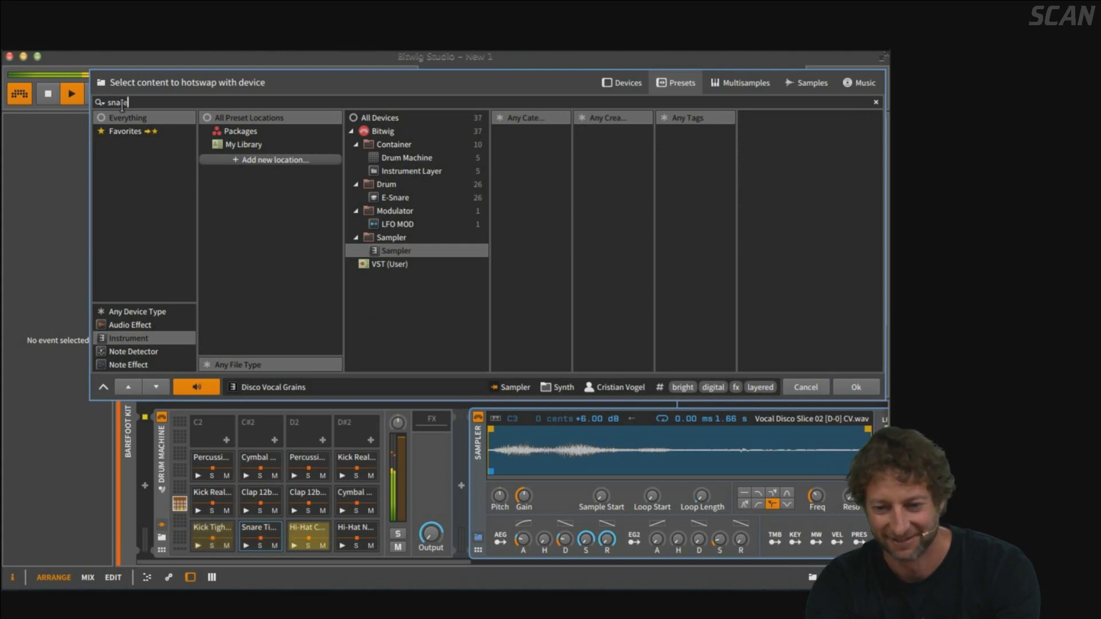
click(805, 83)
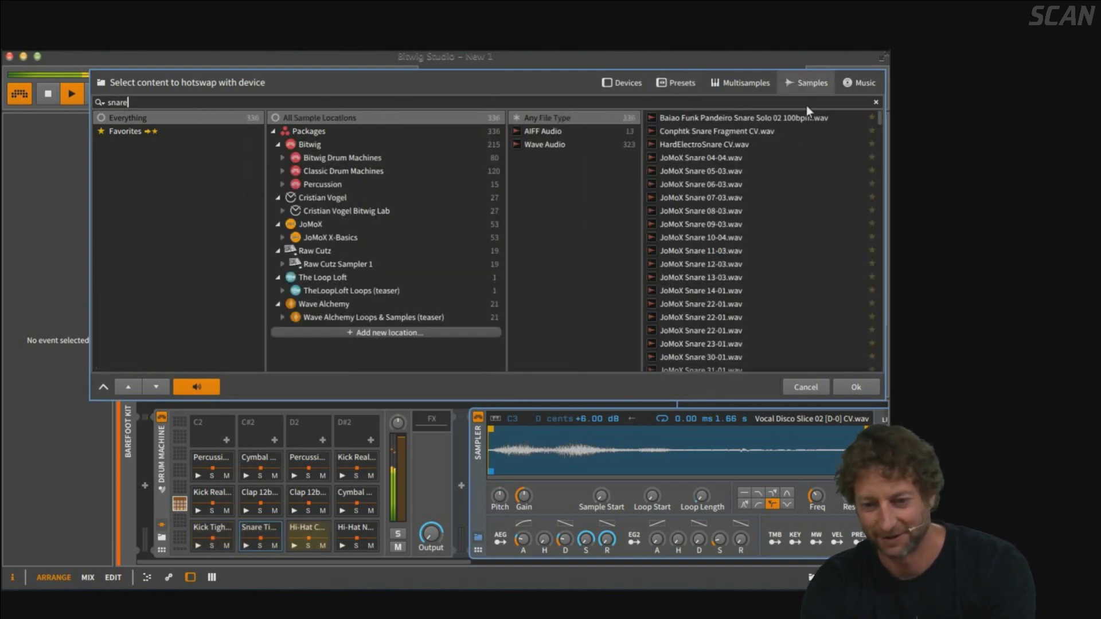
click(762, 148)
key(Down)
key(Down)
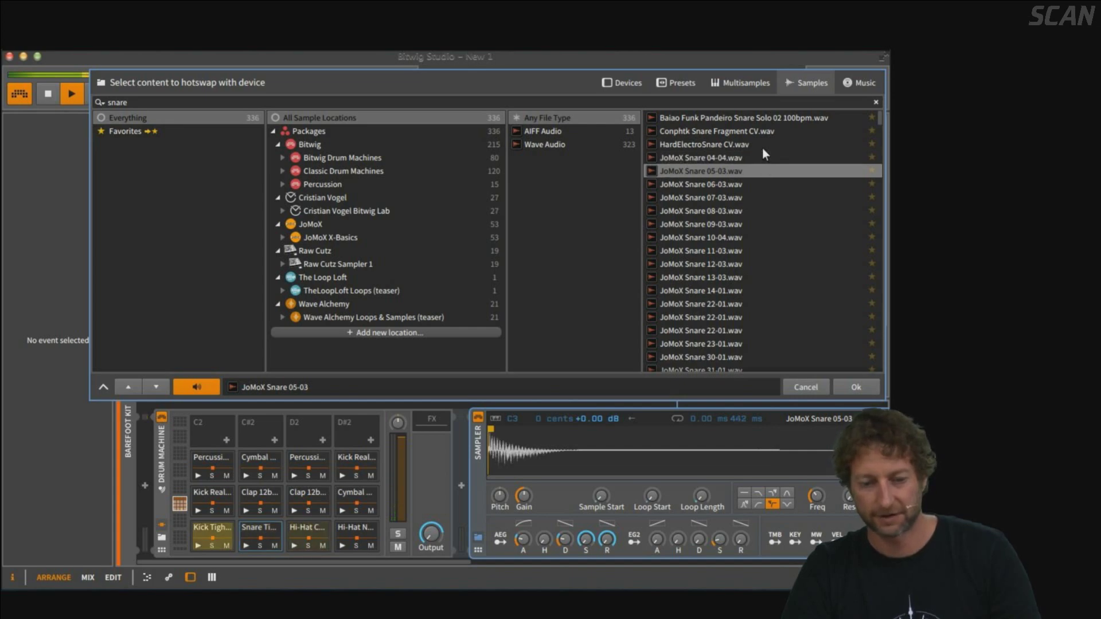
key(Down)
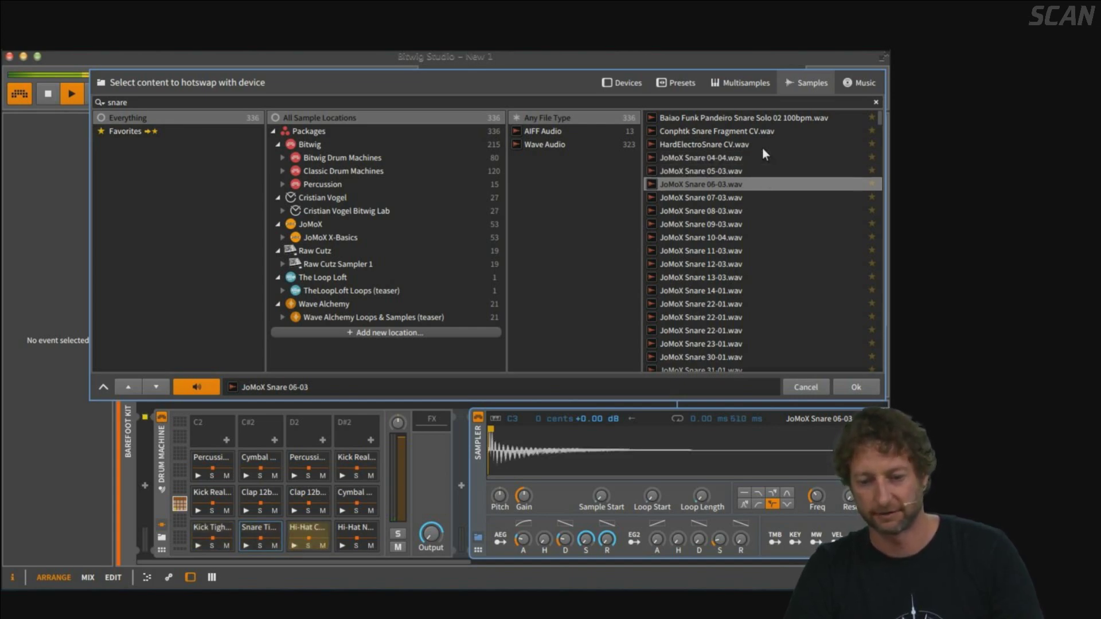
key(Down)
key(Down)
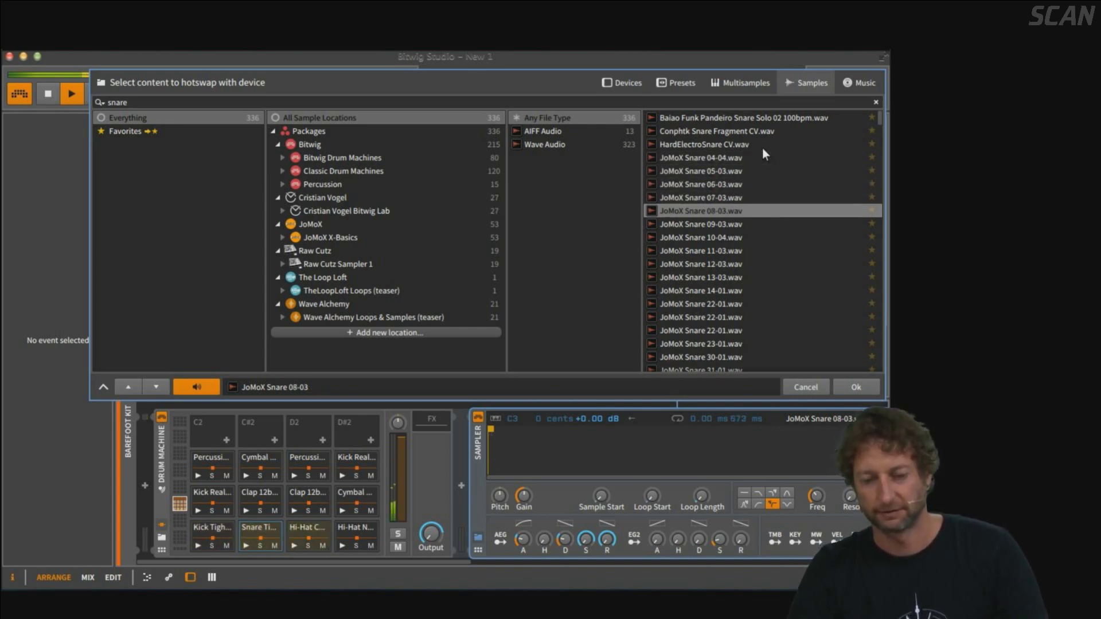
key(Down)
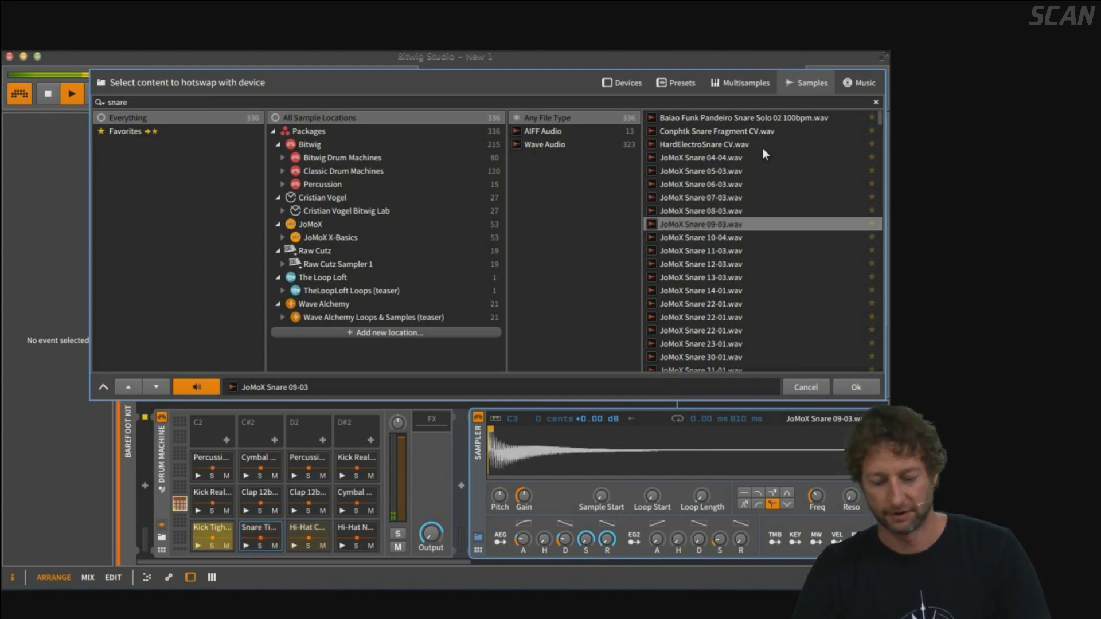
key(space)
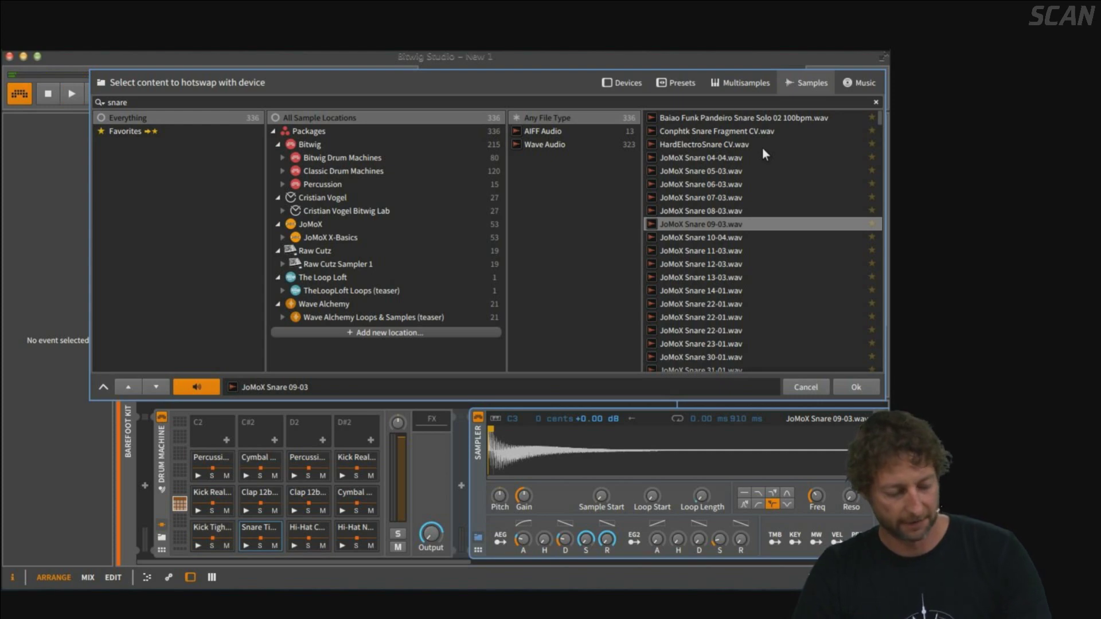
key(space)
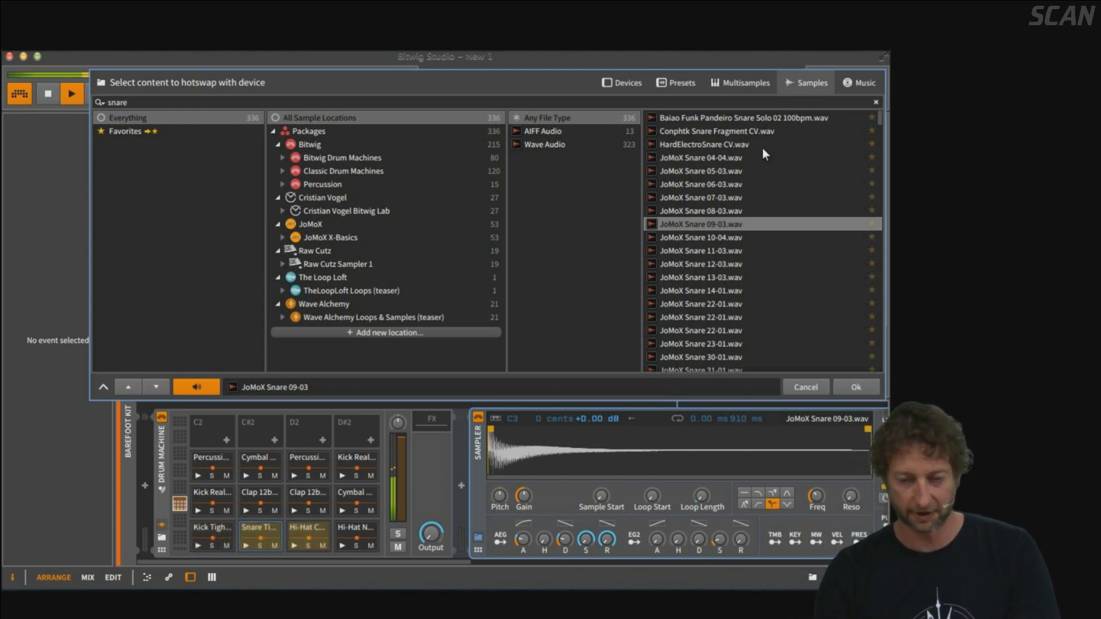
key(Down)
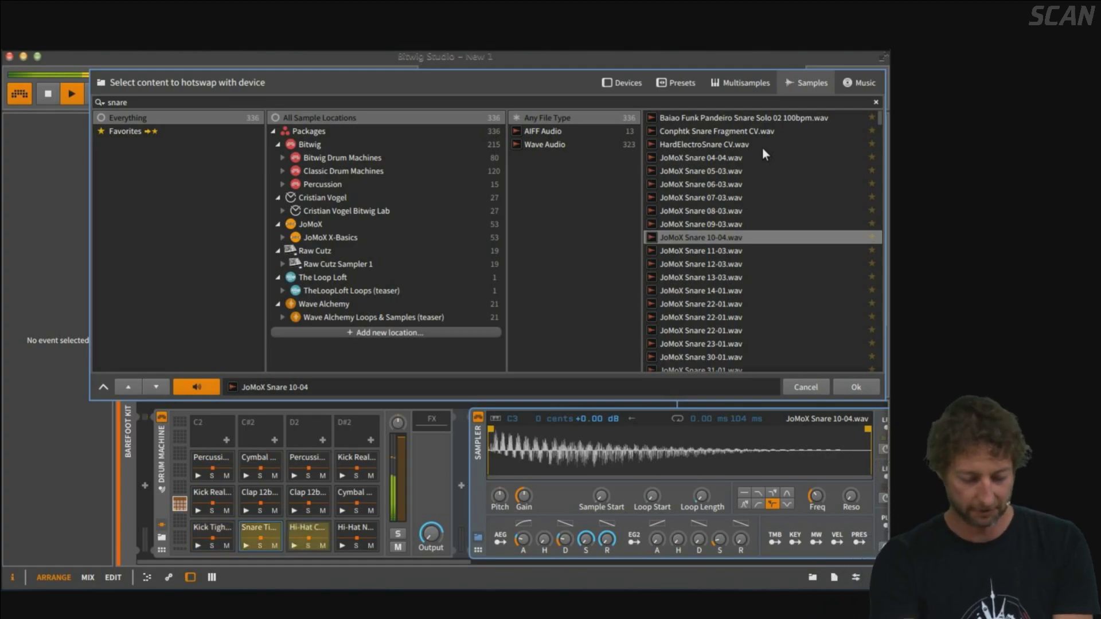